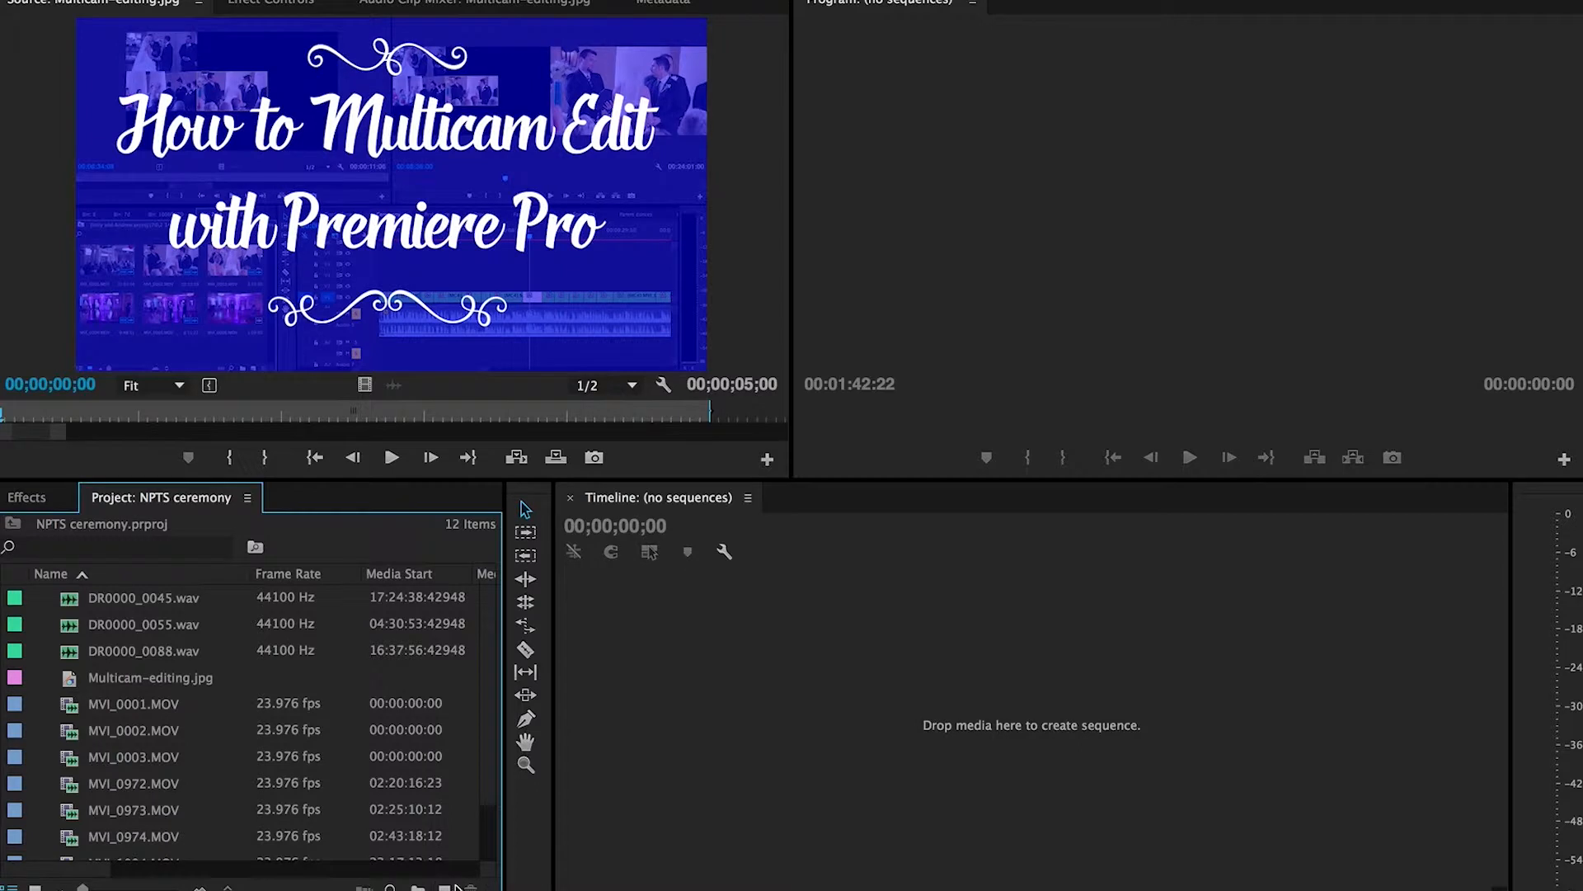
- Create a new sequence named Ceremony with the DSLR 1080p24 preset
{"action": "left_click", "coordinate": [443, 887]}
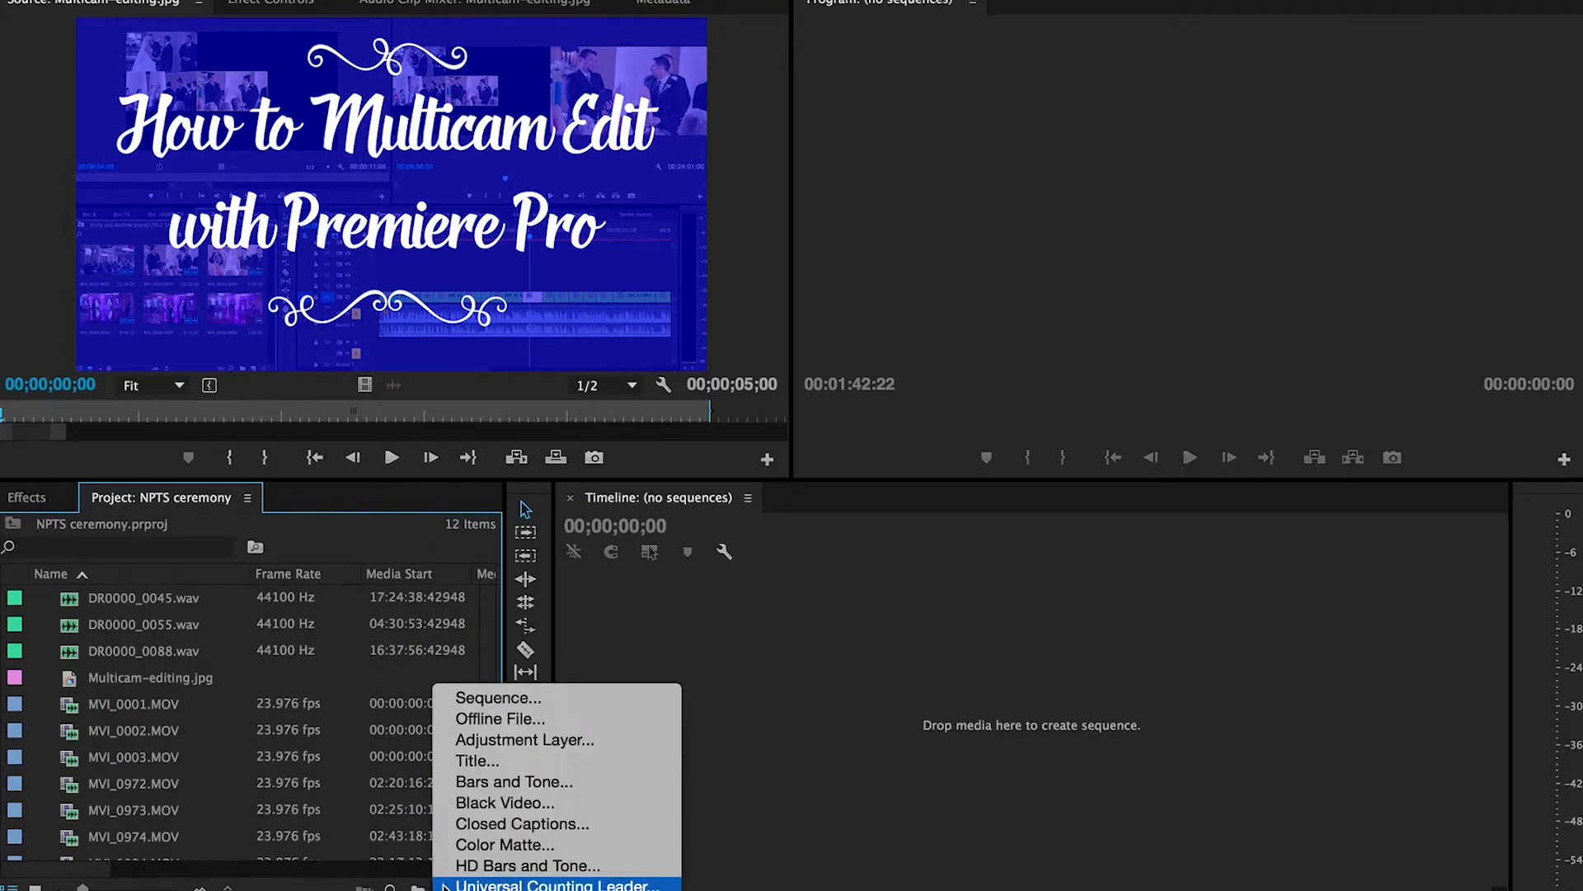
{"action": "left_click", "coordinate": [468, 700]}
{"action": "type", "text": "Ceremony"}
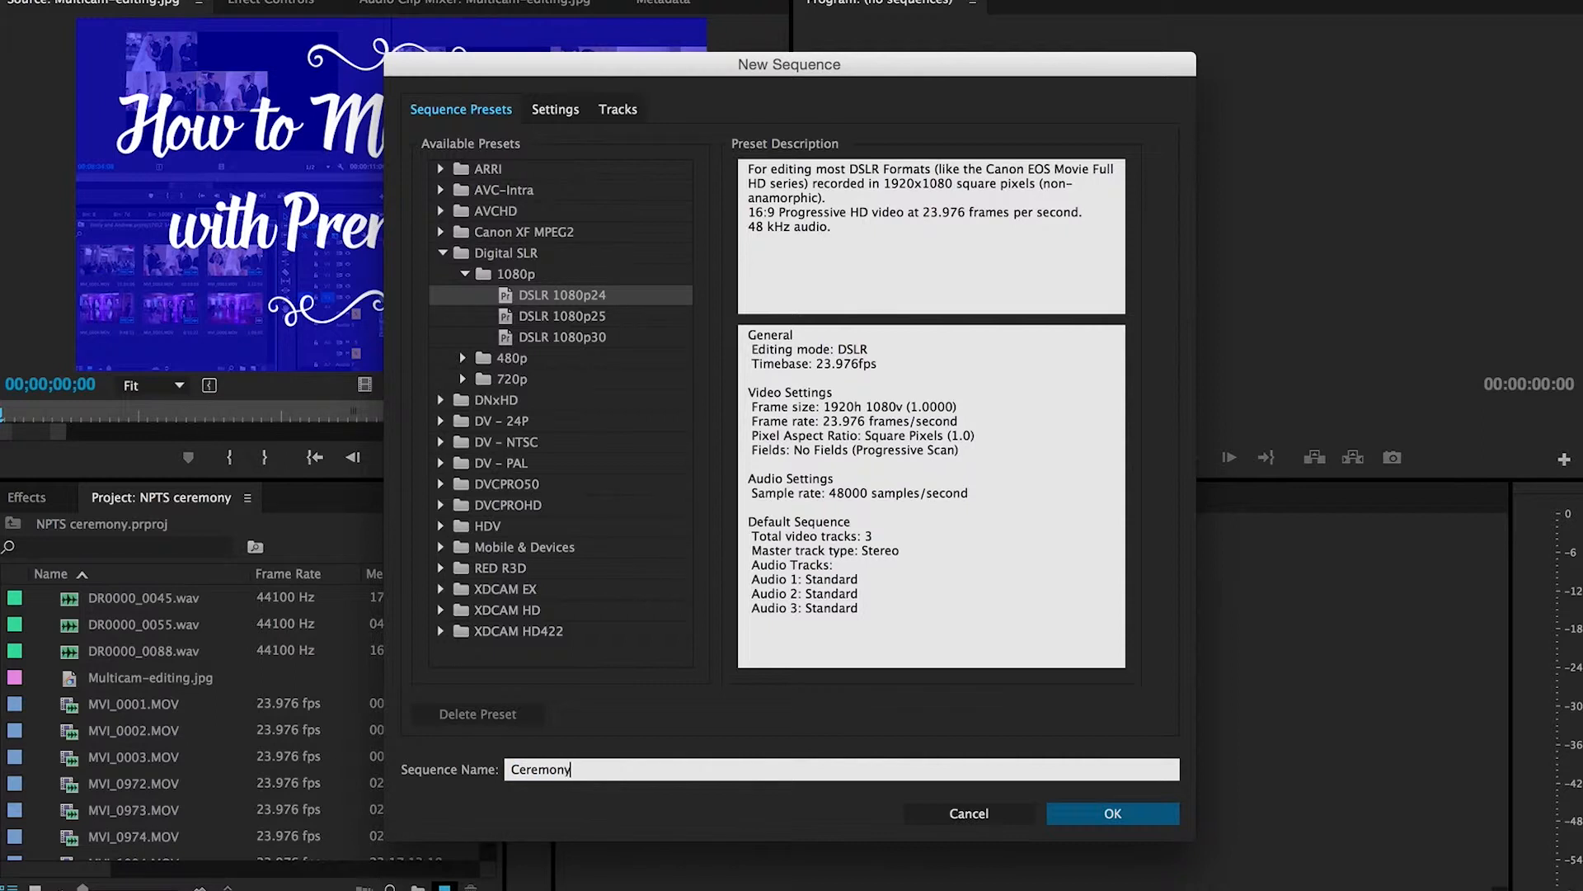
{"action": "left_click", "coordinate": [1113, 817]}
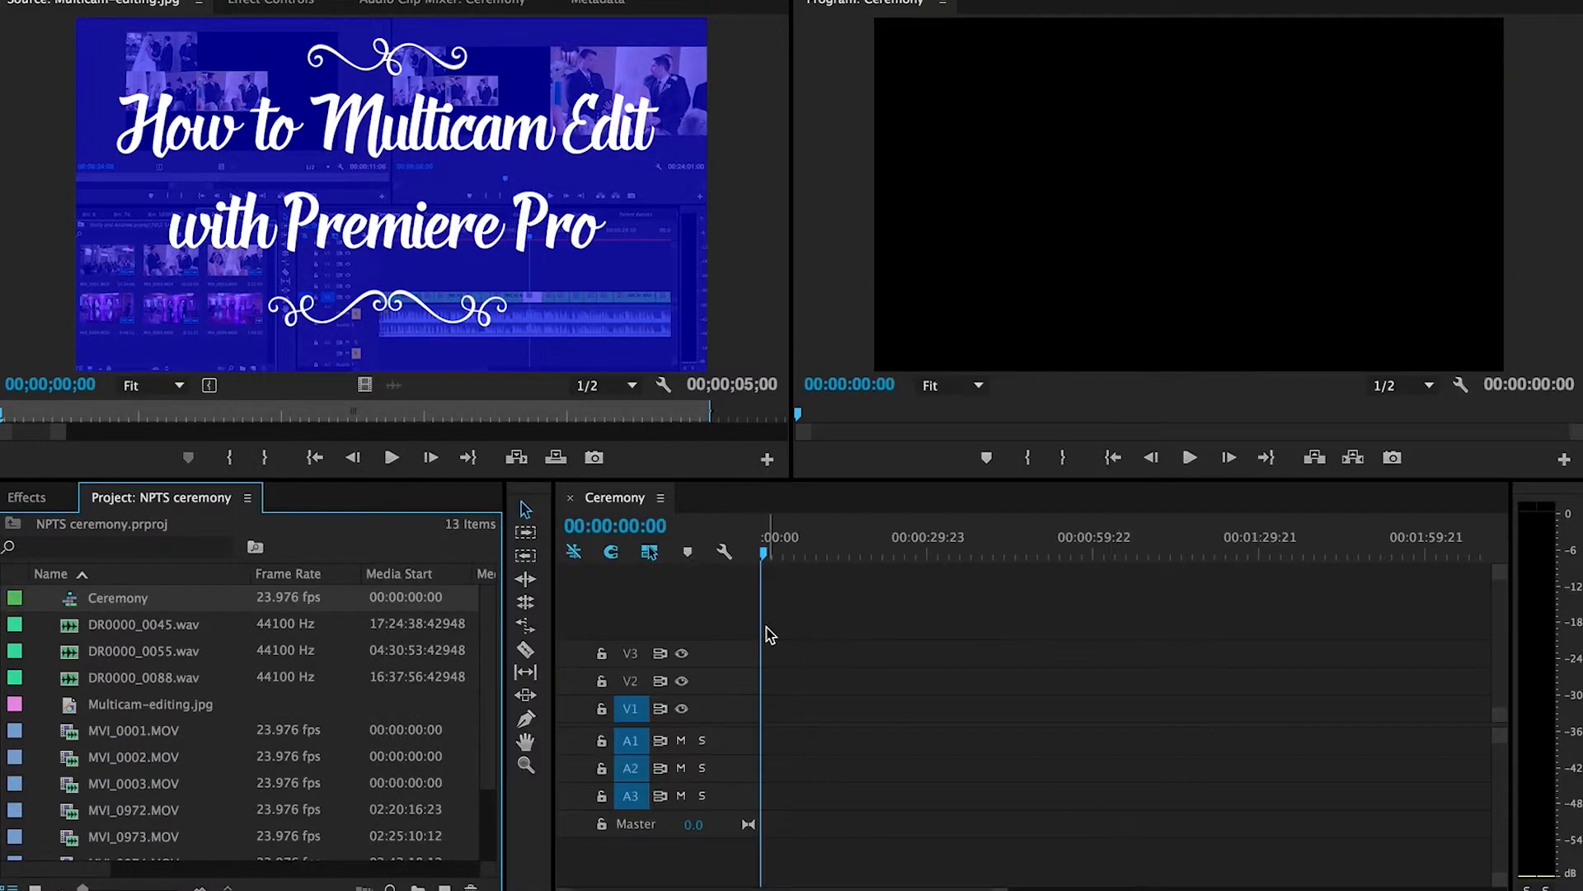
- Stack MVI_0001, MVI_0002, MVI_0003, MVI_0972, MVI_0973 and MVI_0974 at the sequence start, each on its own track from V1 to V6
{"action": "scroll", "coordinate": [194, 689], "scroll_direction": "down", "scroll_amount": 1}
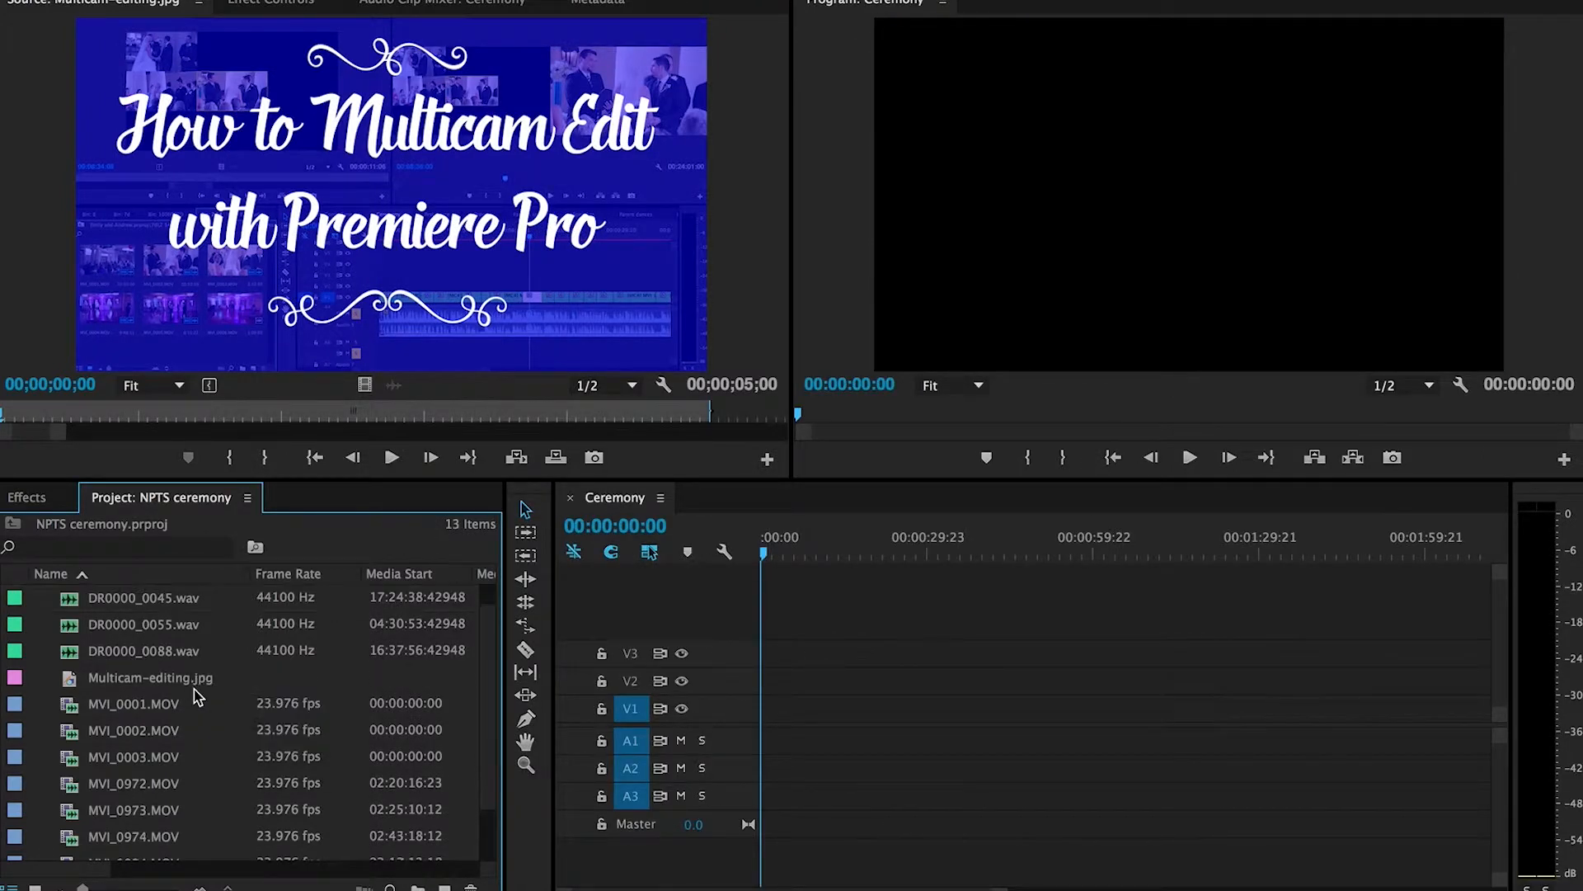
{"action": "left_click_drag", "start_coordinate": [144, 707], "coordinate": [738, 720]}
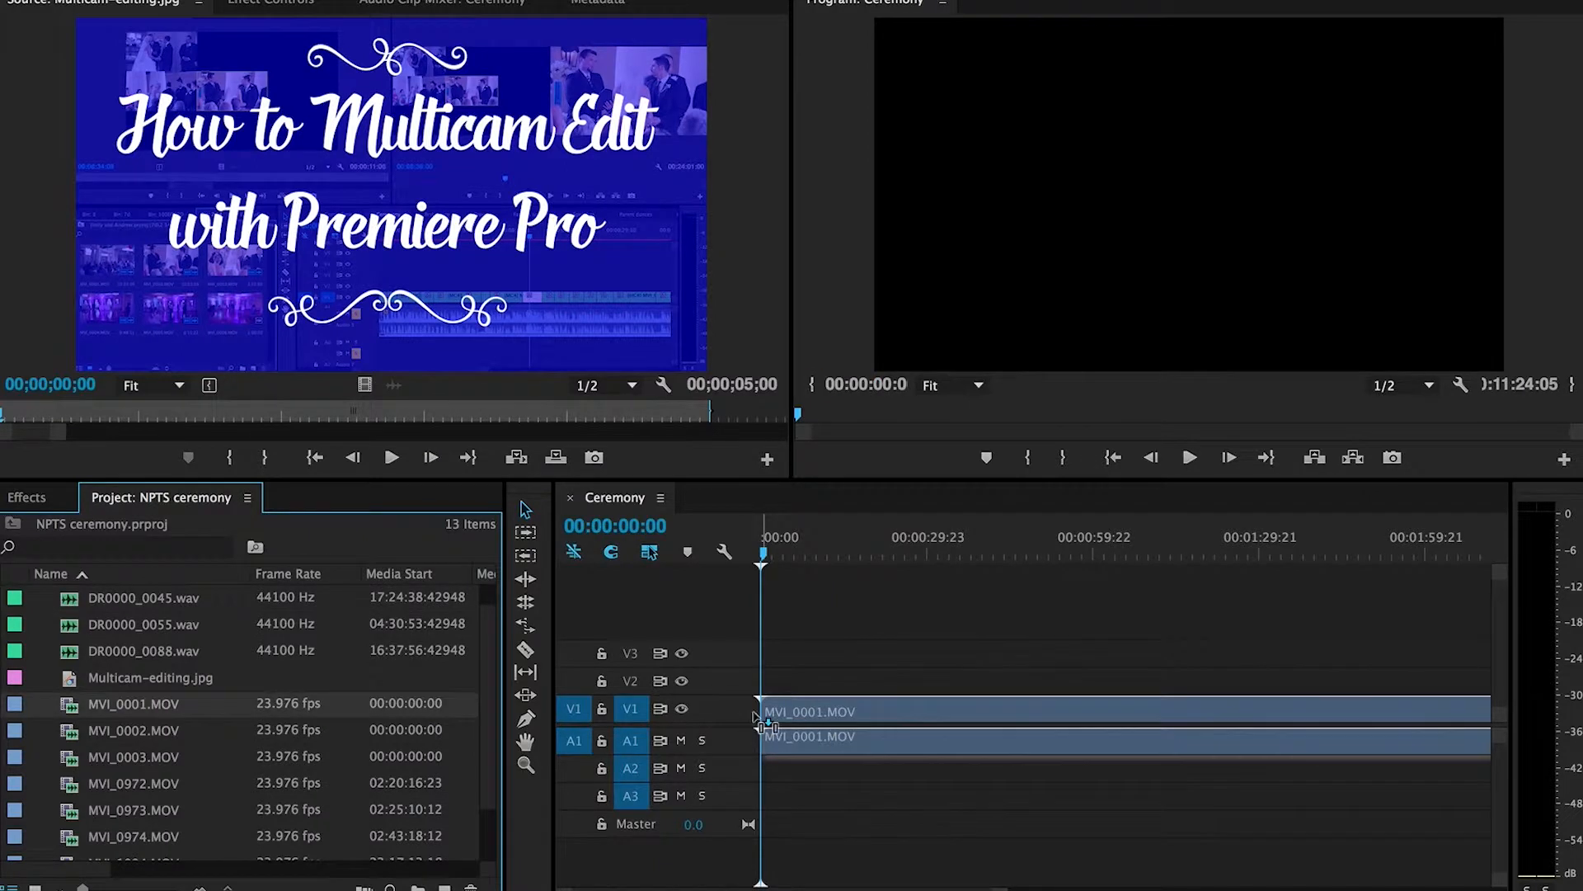
{"action": "left_click_drag", "start_coordinate": [142, 734], "coordinate": [765, 687]}
{"action": "left_click_drag", "start_coordinate": [140, 759], "coordinate": [765, 651]}
{"action": "left_click_drag", "start_coordinate": [135, 783], "coordinate": [767, 620]}
{"action": "left_click_drag", "start_coordinate": [108, 816], "coordinate": [775, 629]}
{"action": "left_click_drag", "start_coordinate": [181, 840], "coordinate": [771, 577]}
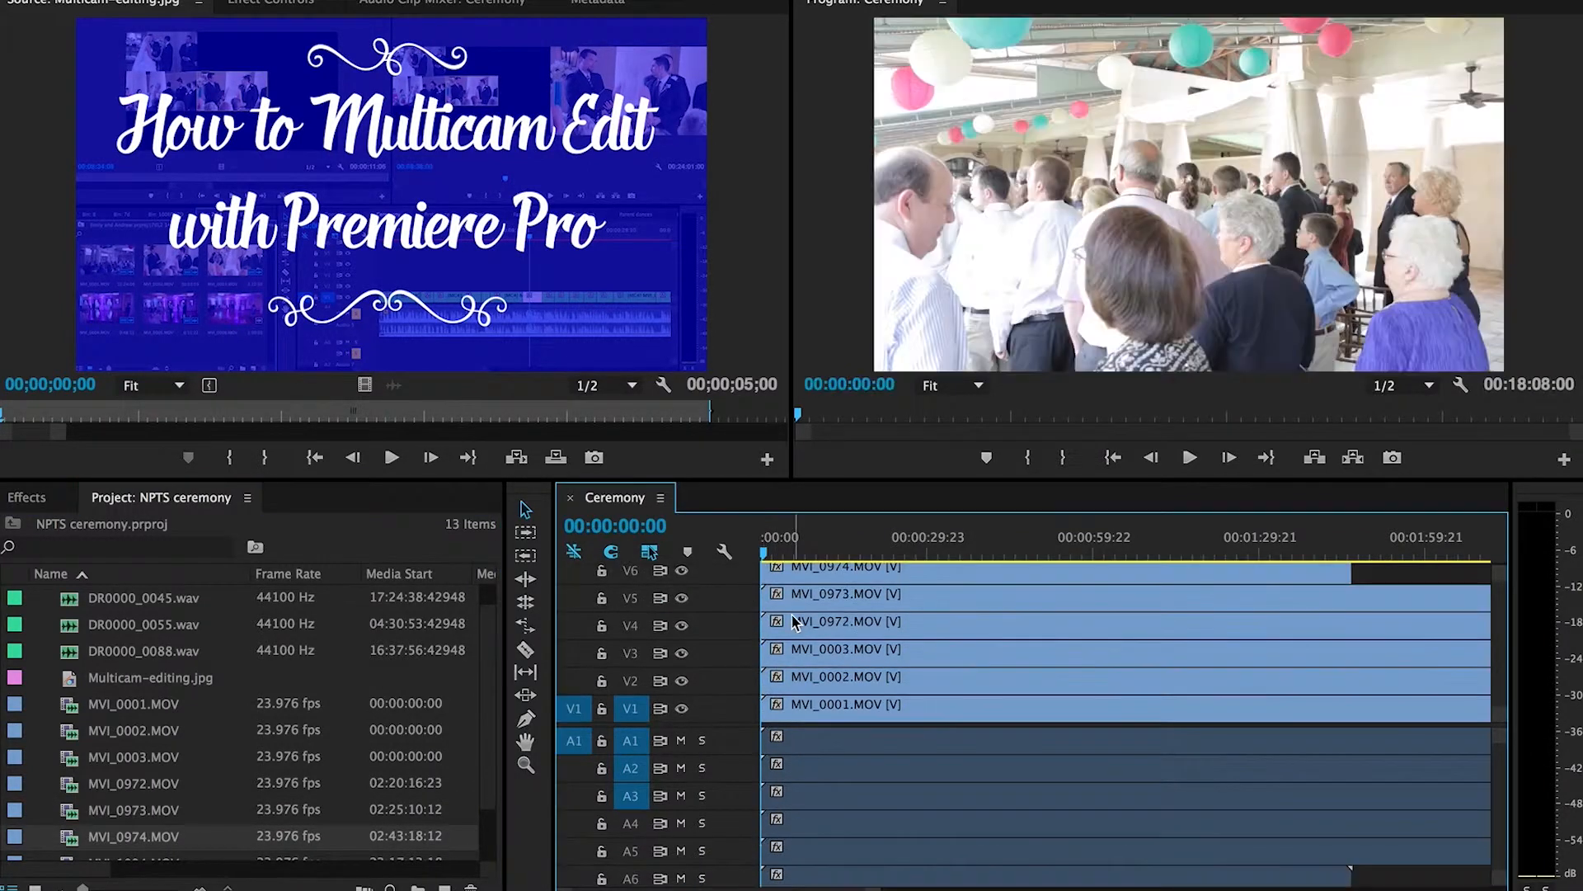
- Add MVI_1004.MOV on V7 and MVI_1005.MOV on V8 at the sequence start
{"action": "scroll", "coordinate": [399, 736], "scroll_direction": "down", "scroll_amount": 2}
{"action": "left_click_drag", "start_coordinate": [134, 818], "coordinate": [813, 588]}
{"action": "left_click_drag", "start_coordinate": [148, 828], "coordinate": [810, 626]}
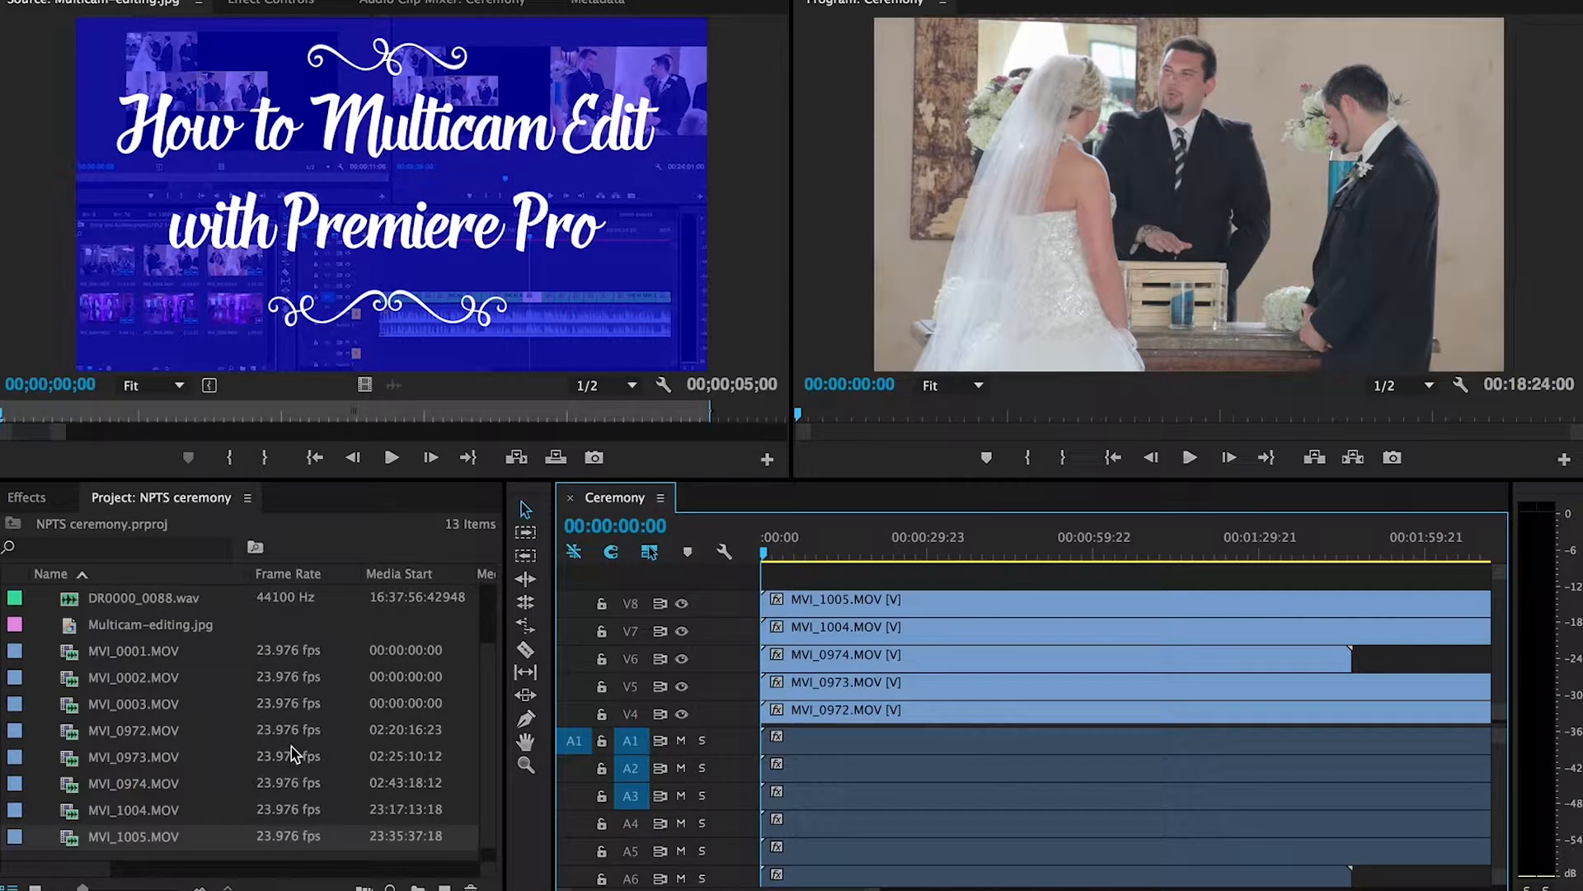
- Place DR0000_0088.wav, DR0000_0055.wav and DR0000_0045.wav at the sequence start on audio tracks A9, A10 and A11
{"action": "scroll", "coordinate": [293, 753], "scroll_direction": "up", "scroll_amount": 2}
{"action": "scroll", "coordinate": [966, 781], "scroll_direction": "down", "scroll_amount": 3}
{"action": "left_click_drag", "start_coordinate": [159, 651], "coordinate": [818, 840]}
{"action": "left_click_drag", "start_coordinate": [130, 633], "coordinate": [806, 798]}
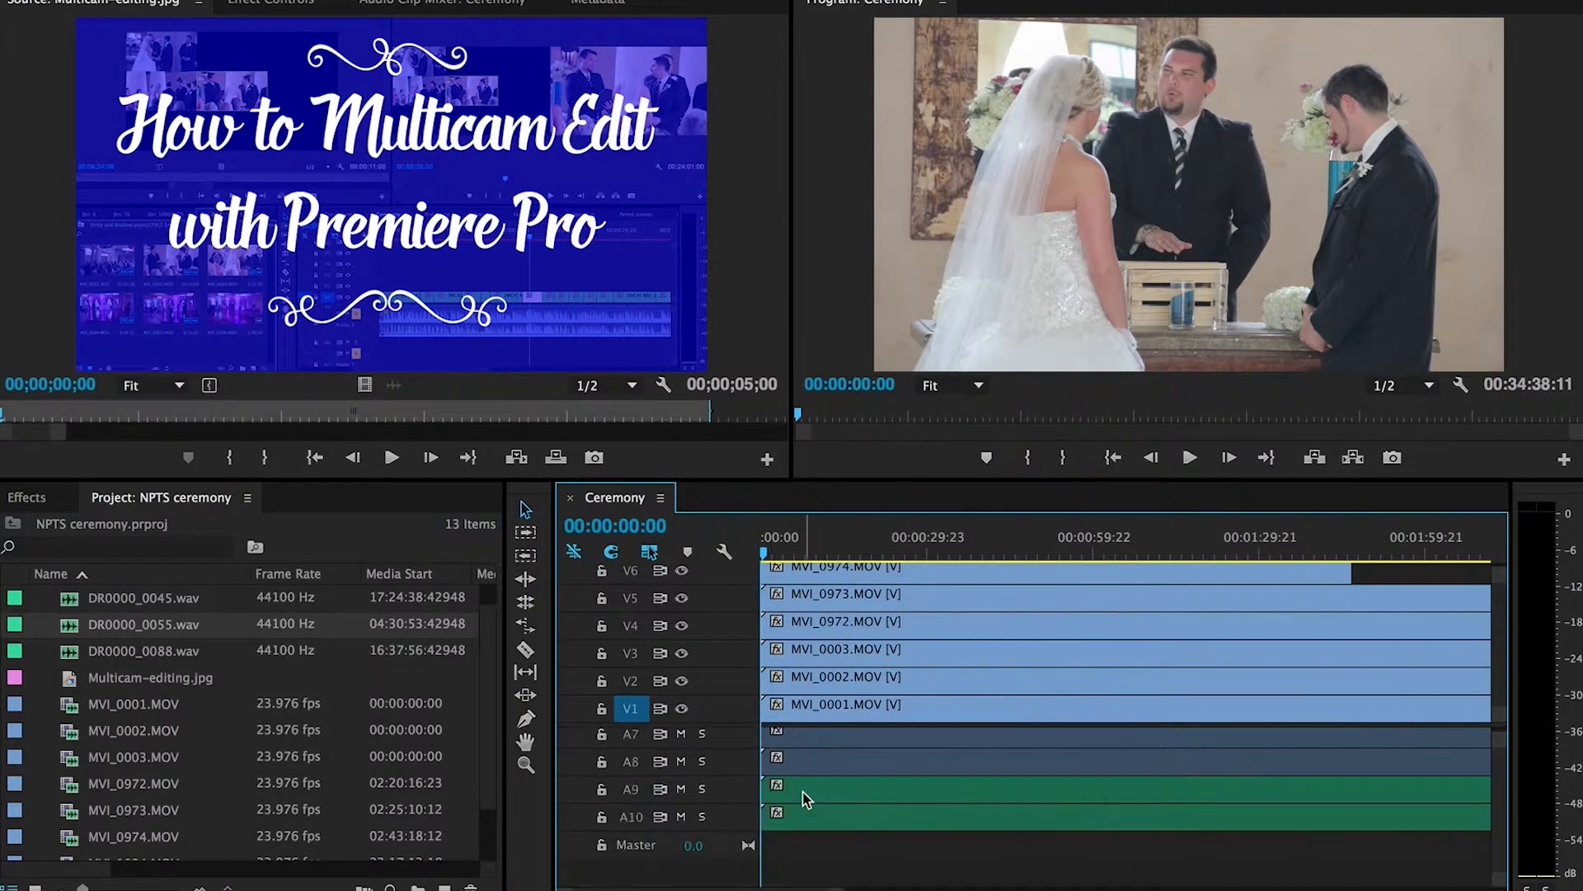
{"action": "left_click_drag", "start_coordinate": [123, 596], "coordinate": [775, 876]}
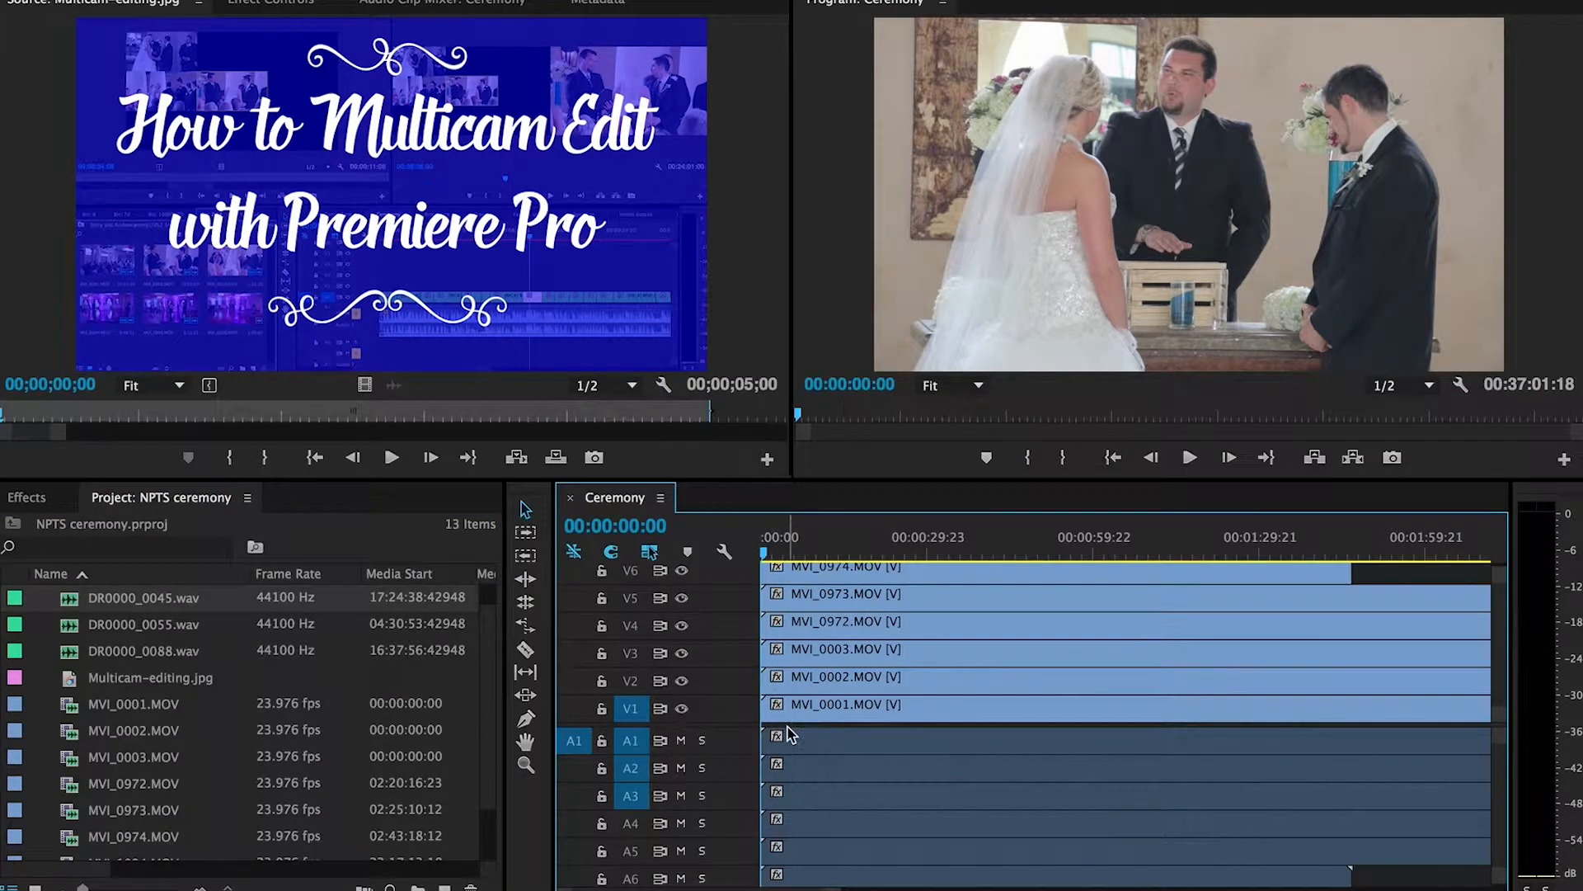
- Maximize the timeline and synchronize all clips by audio using track channel 1
{"action": "scroll", "coordinate": [808, 763], "scroll_direction": "down", "scroll_amount": 5}
{"action": "scroll", "coordinate": [814, 770], "scroll_direction": "up", "scroll_amount": 5}
{"action": "key", "text": "grave"}
{"action": "key", "text": "super+a"}
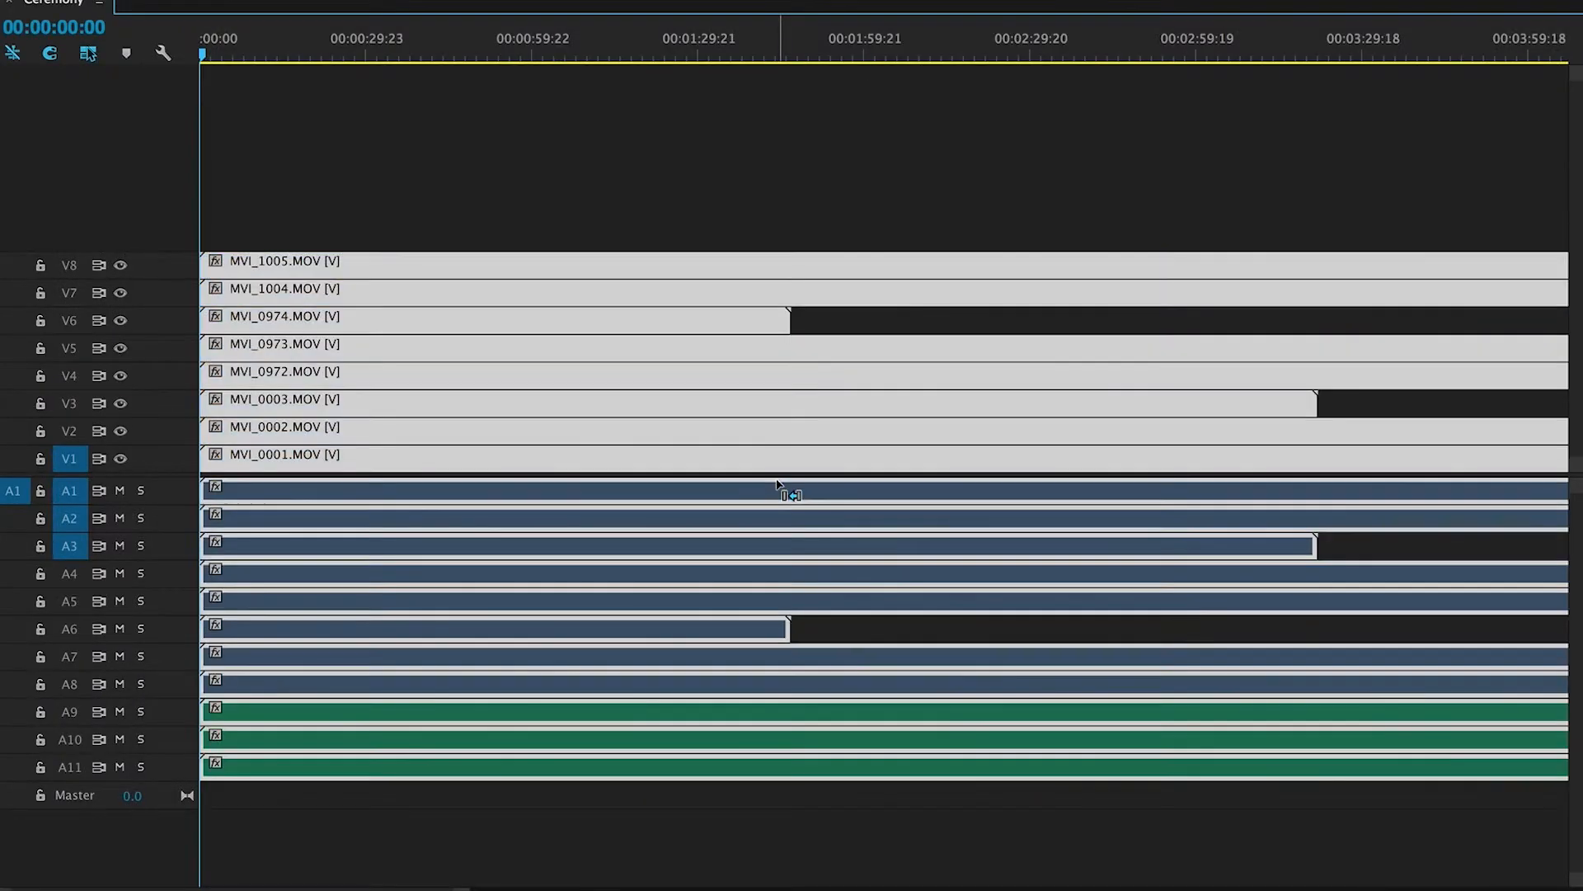
{"action": "right_click", "coordinate": [748, 424]}
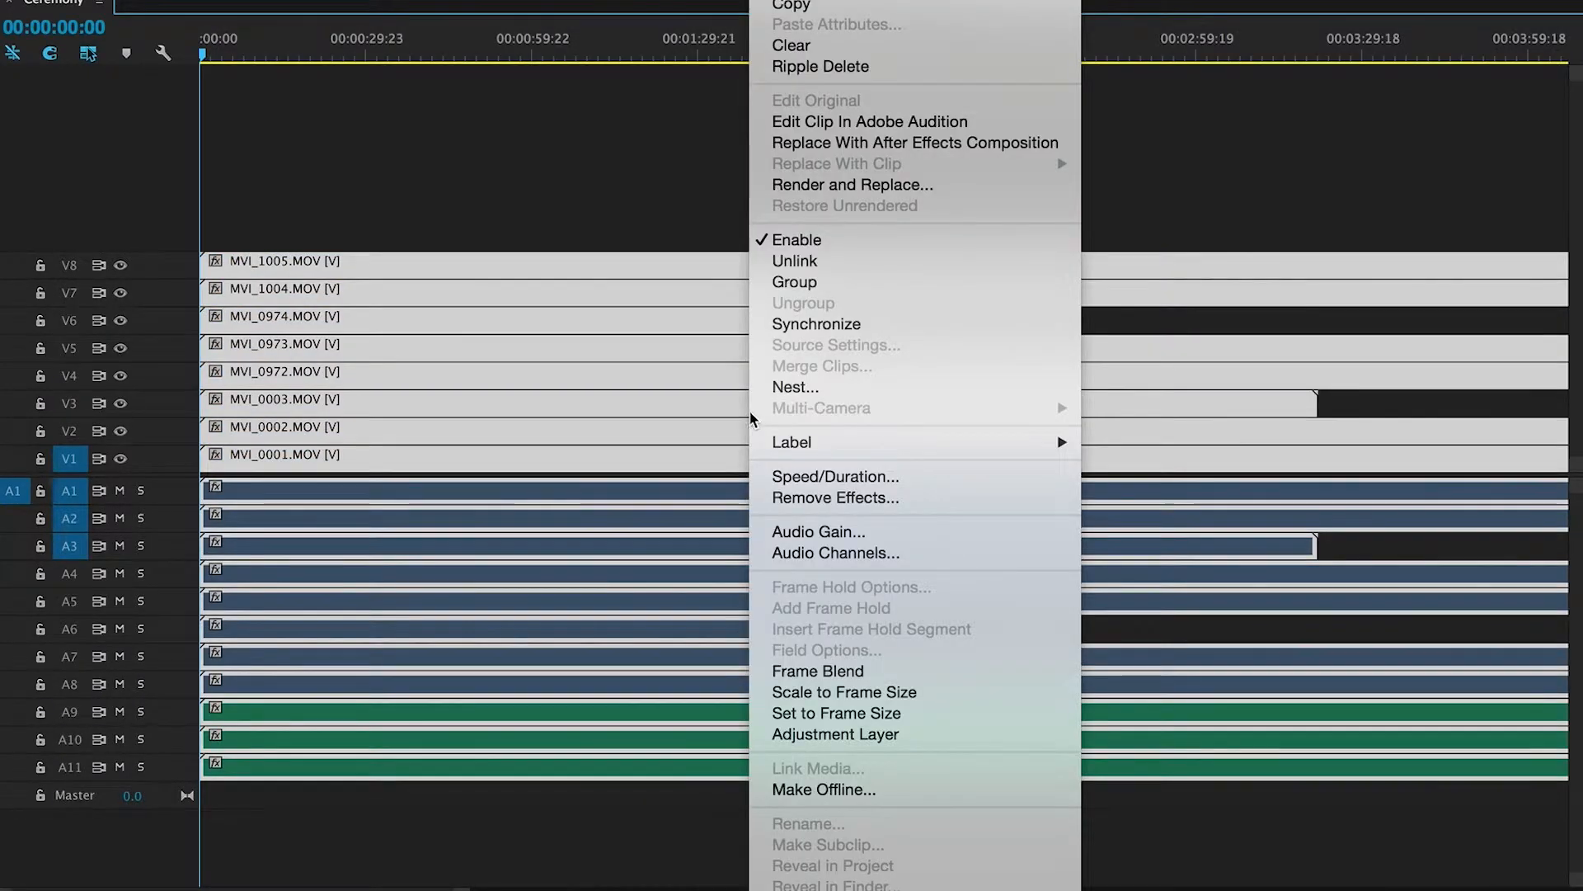
{"action": "left_click", "coordinate": [786, 331]}
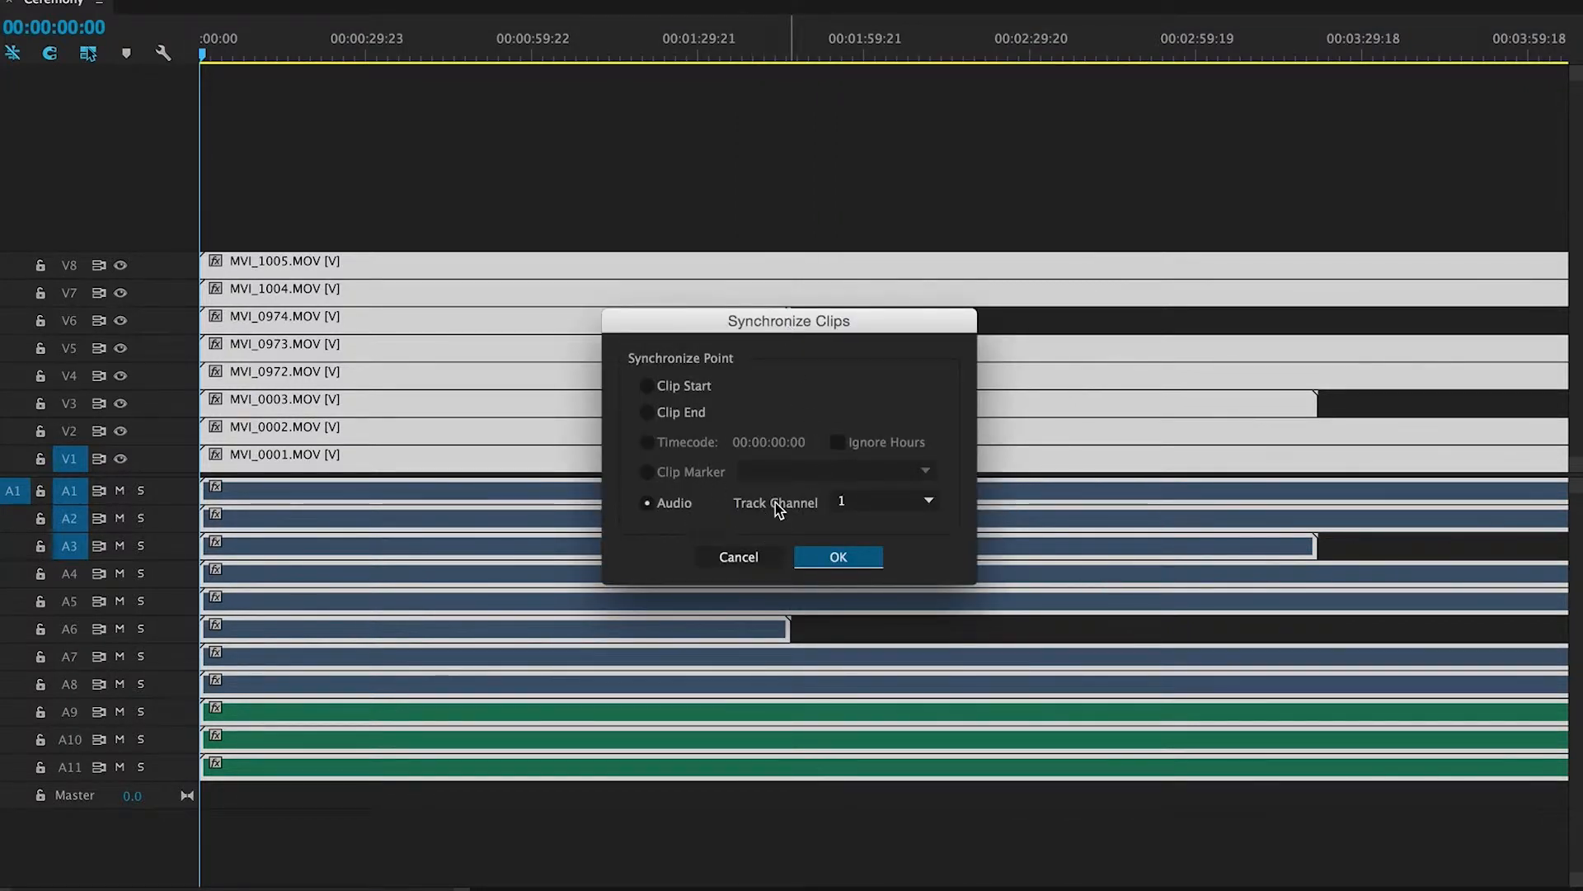
{"action": "left_click", "coordinate": [838, 557]}
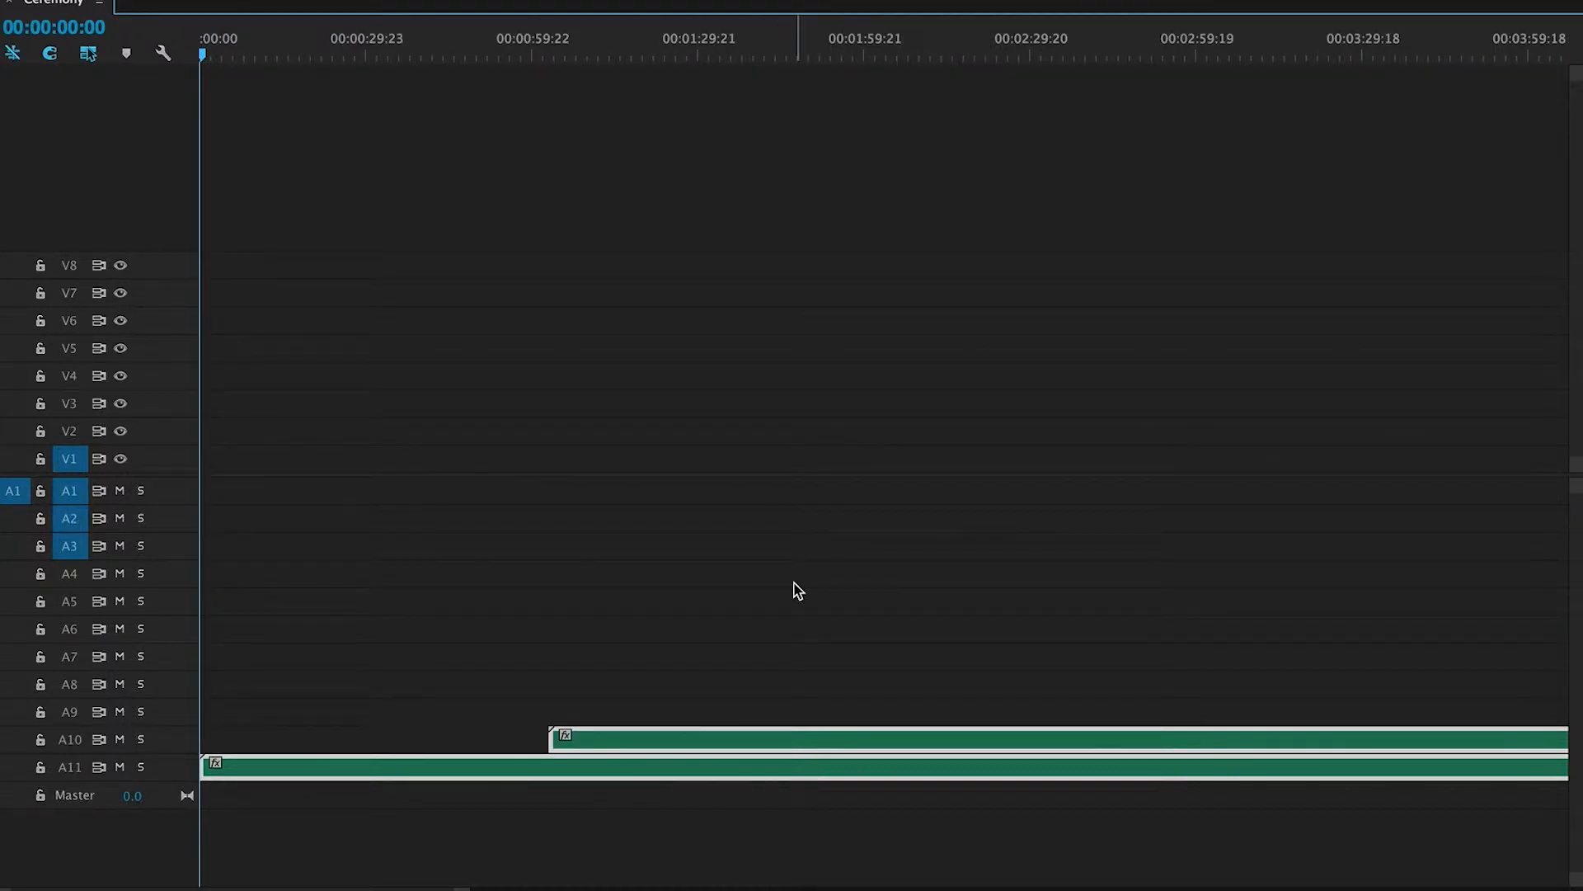
- Cut the A10 and A11 recordings where MVI_1004.MOV starts and delete the portions before the cut
{"action": "scroll", "coordinate": [797, 590], "scroll_direction": "right", "scroll_amount": 3}
{"action": "key", "text": "c"}
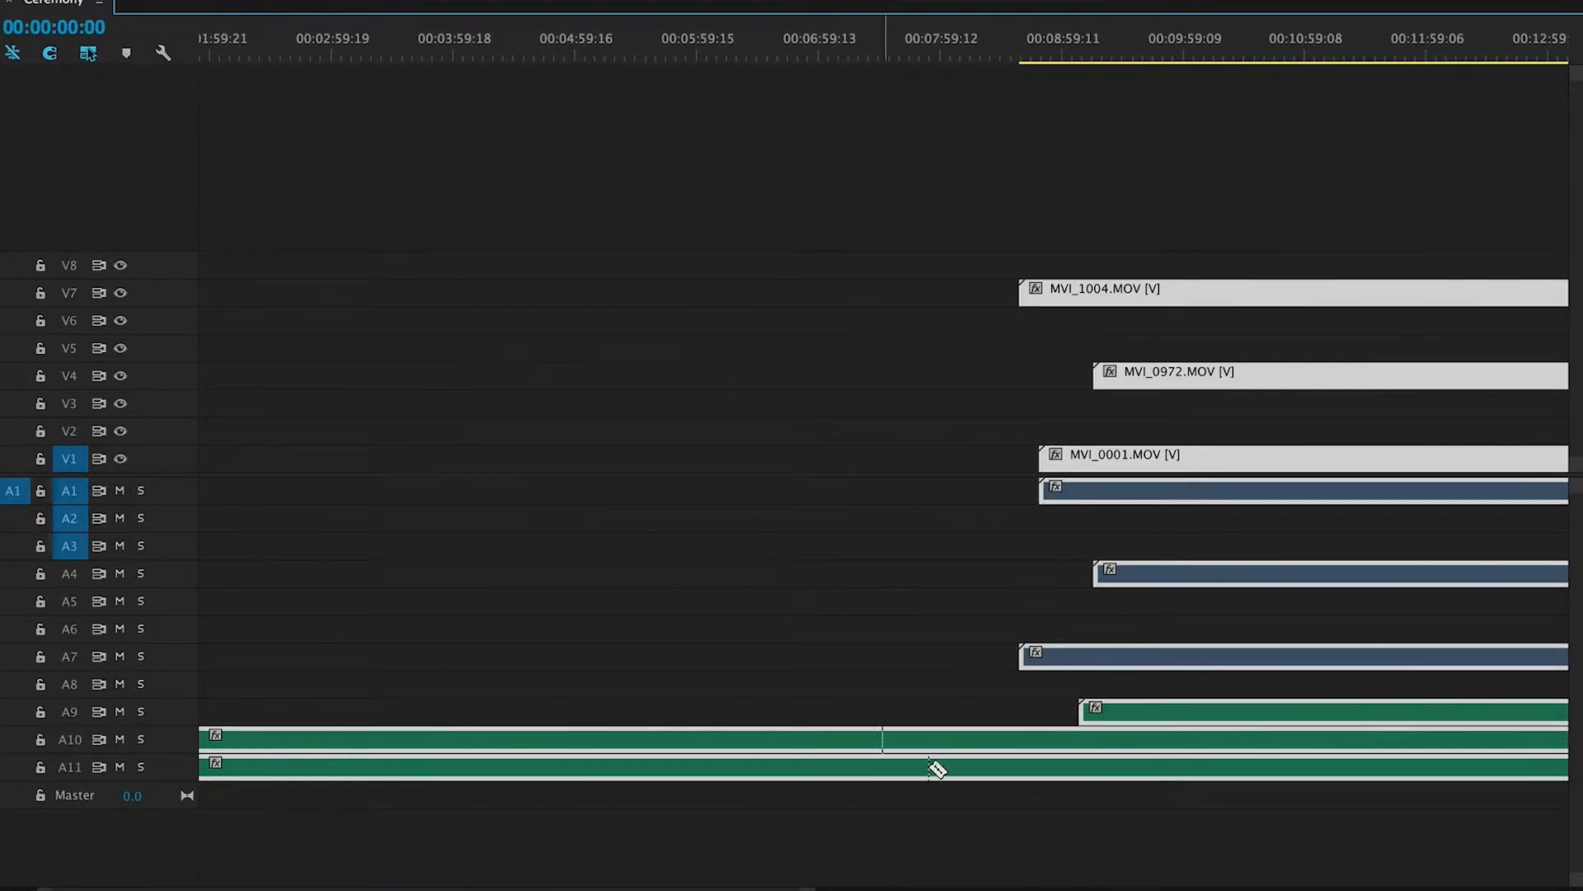
{"action": "left_click", "coordinate": [1019, 741]}
{"action": "left_click", "coordinate": [1019, 766]}
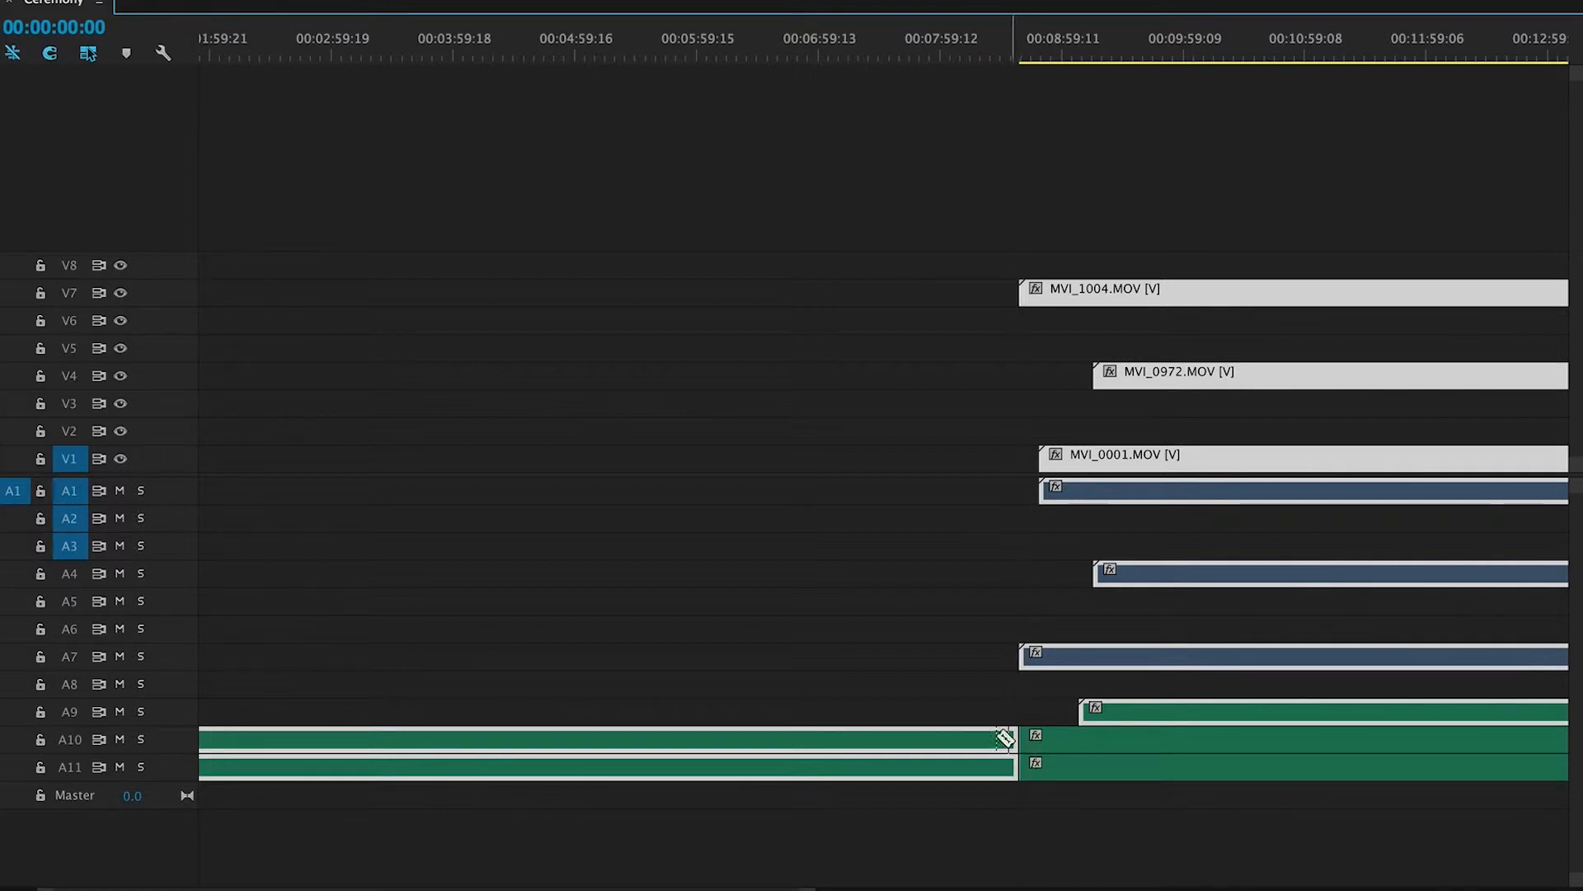
{"action": "key", "text": "v"}
{"action": "left_click", "coordinate": [981, 711]}
{"action": "left_click_drag", "start_coordinate": [981, 696], "coordinate": [928, 767]}
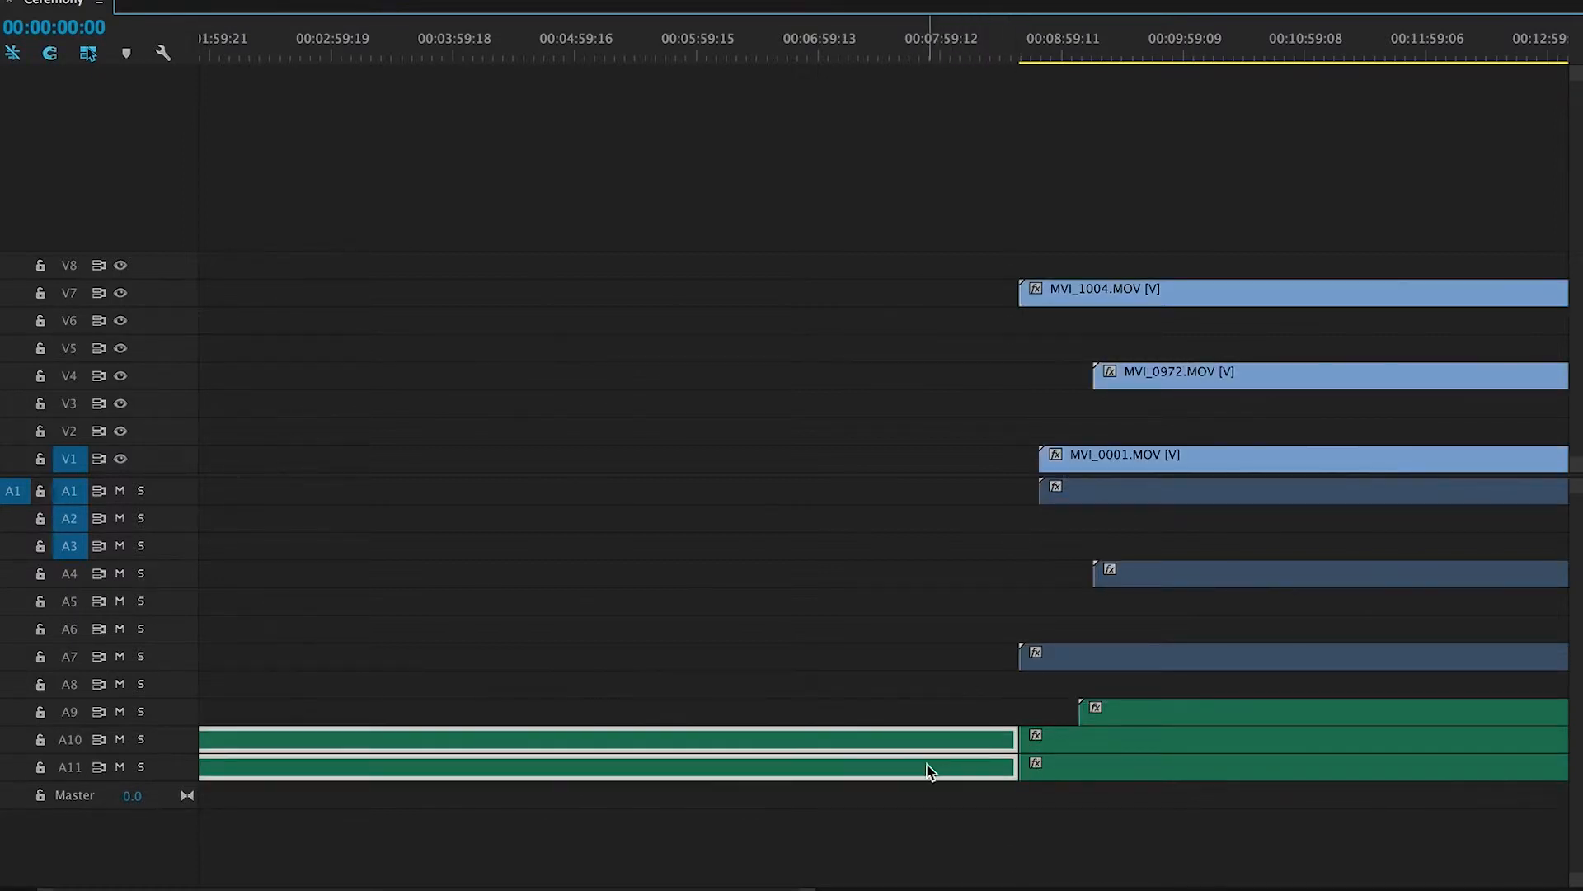
{"action": "key", "text": "Delete"}
- Trim the A10 and A11 recordings to the end of MVI_0003.MOV by cutting off and deleting the excess
{"action": "scroll", "coordinate": [929, 767], "scroll_direction": "down", "scroll_amount": 10}
{"action": "scroll", "coordinate": [929, 771], "scroll_direction": "down", "scroll_amount": 8}
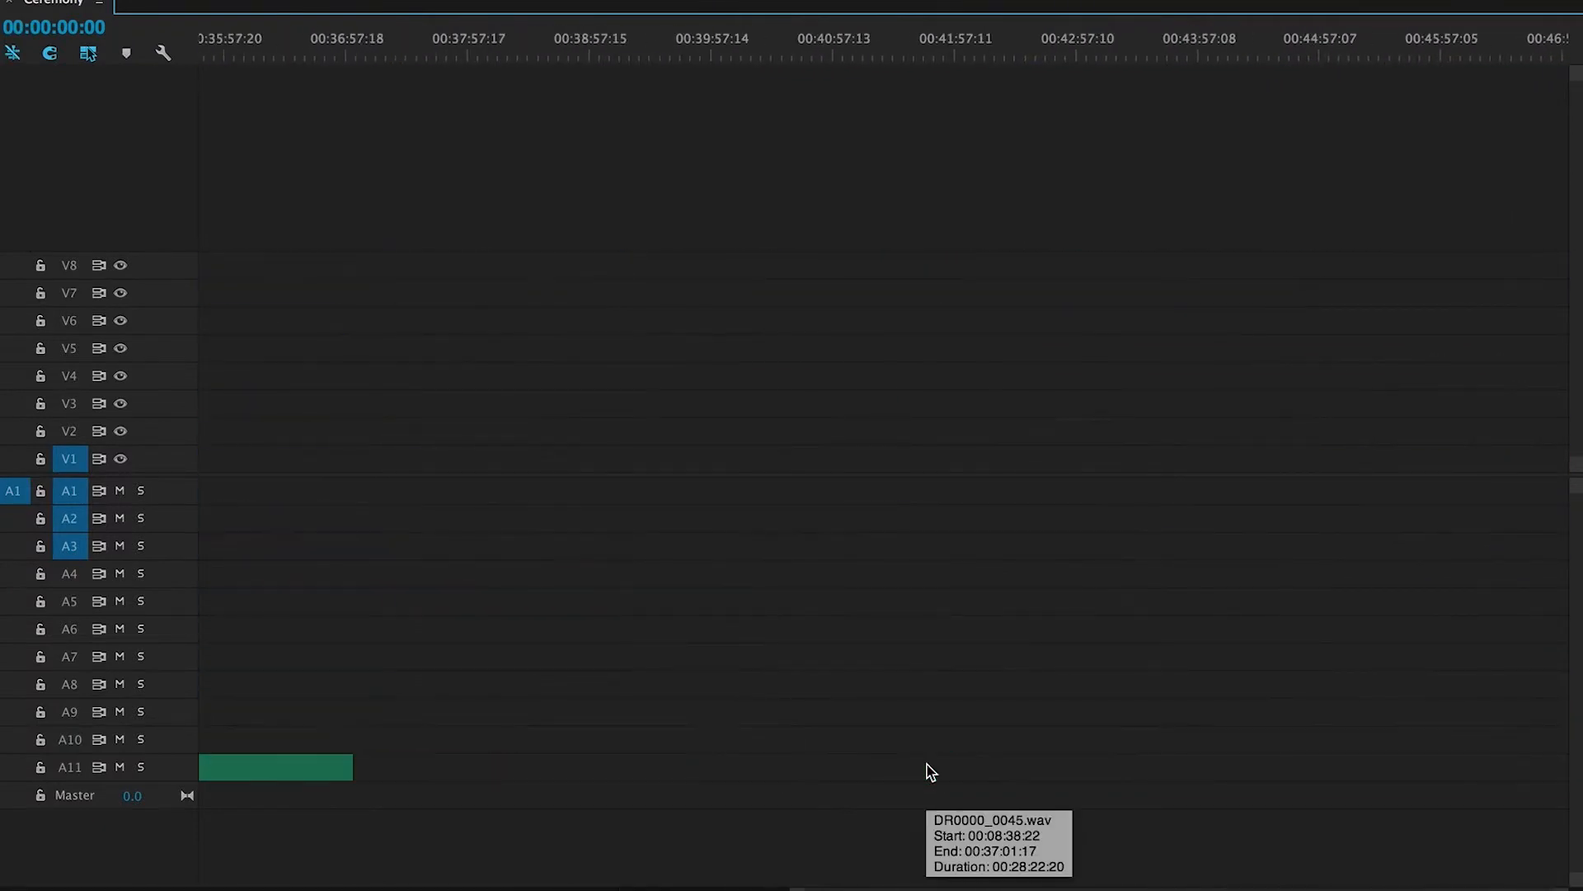
{"action": "scroll", "coordinate": [930, 771], "scroll_direction": "up", "scroll_amount": 4}
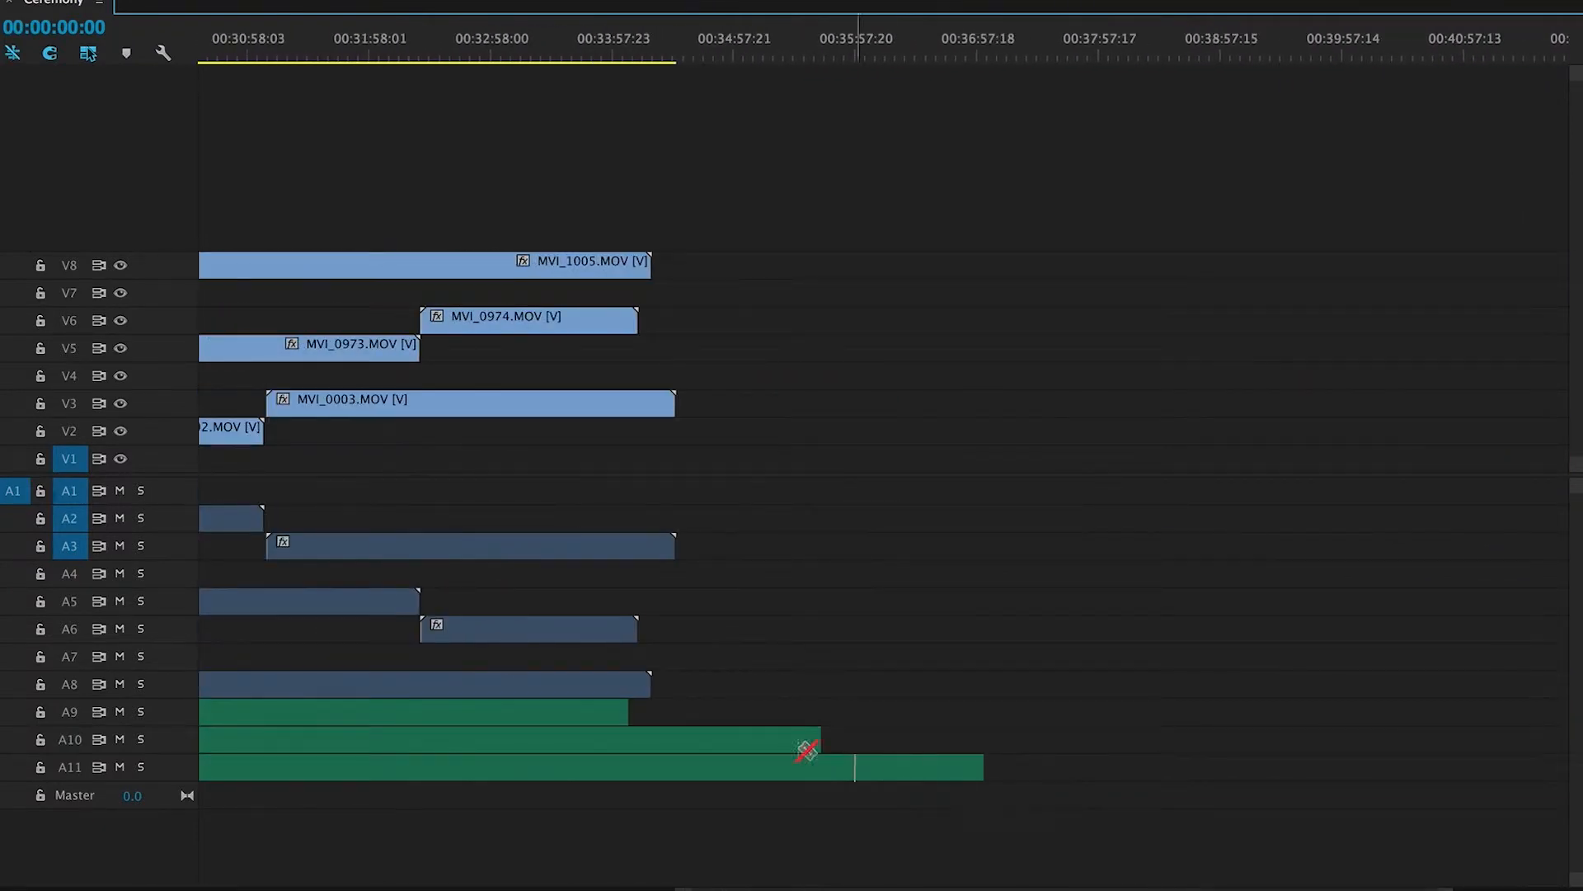
{"action": "left_click", "coordinate": [675, 766]}
{"action": "left_click", "coordinate": [713, 734]}
{"action": "key", "text": "Delete"}
- Move all synchronized clips together to the start of the sequence and save the project
{"action": "scroll", "coordinate": [795, 785], "scroll_direction": "up", "scroll_amount": 15}
{"action": "key", "text": "minus"}
{"action": "key", "text": "minus"}
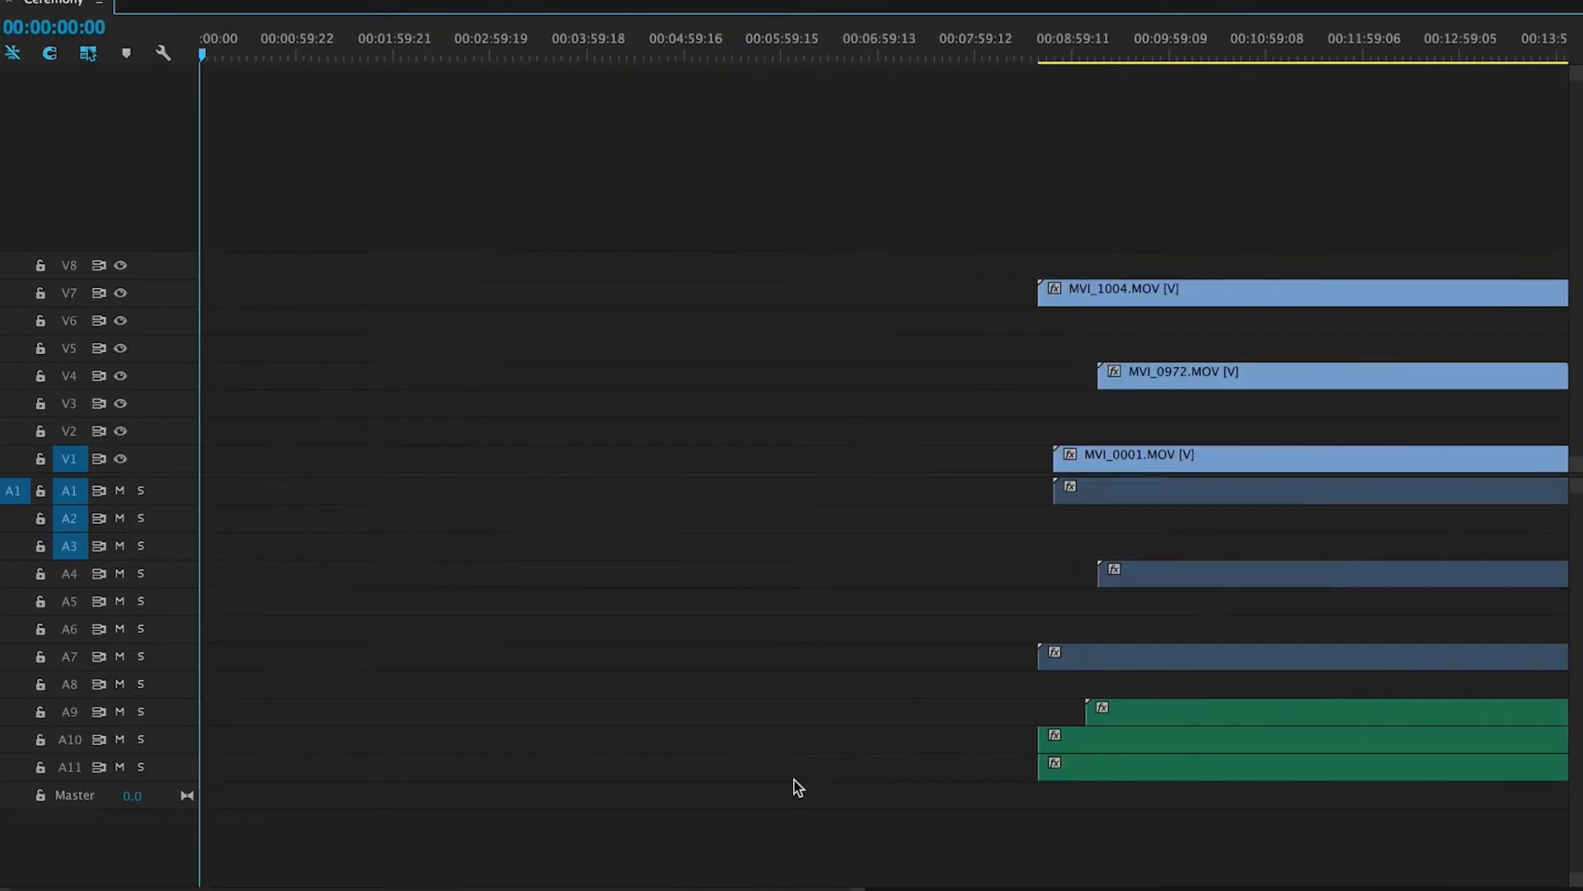
{"action": "key", "text": "a"}
{"action": "left_click", "coordinate": [513, 386]}
{"action": "key", "text": "v"}
{"action": "left_click_drag", "start_coordinate": [919, 298], "coordinate": [328, 297]}
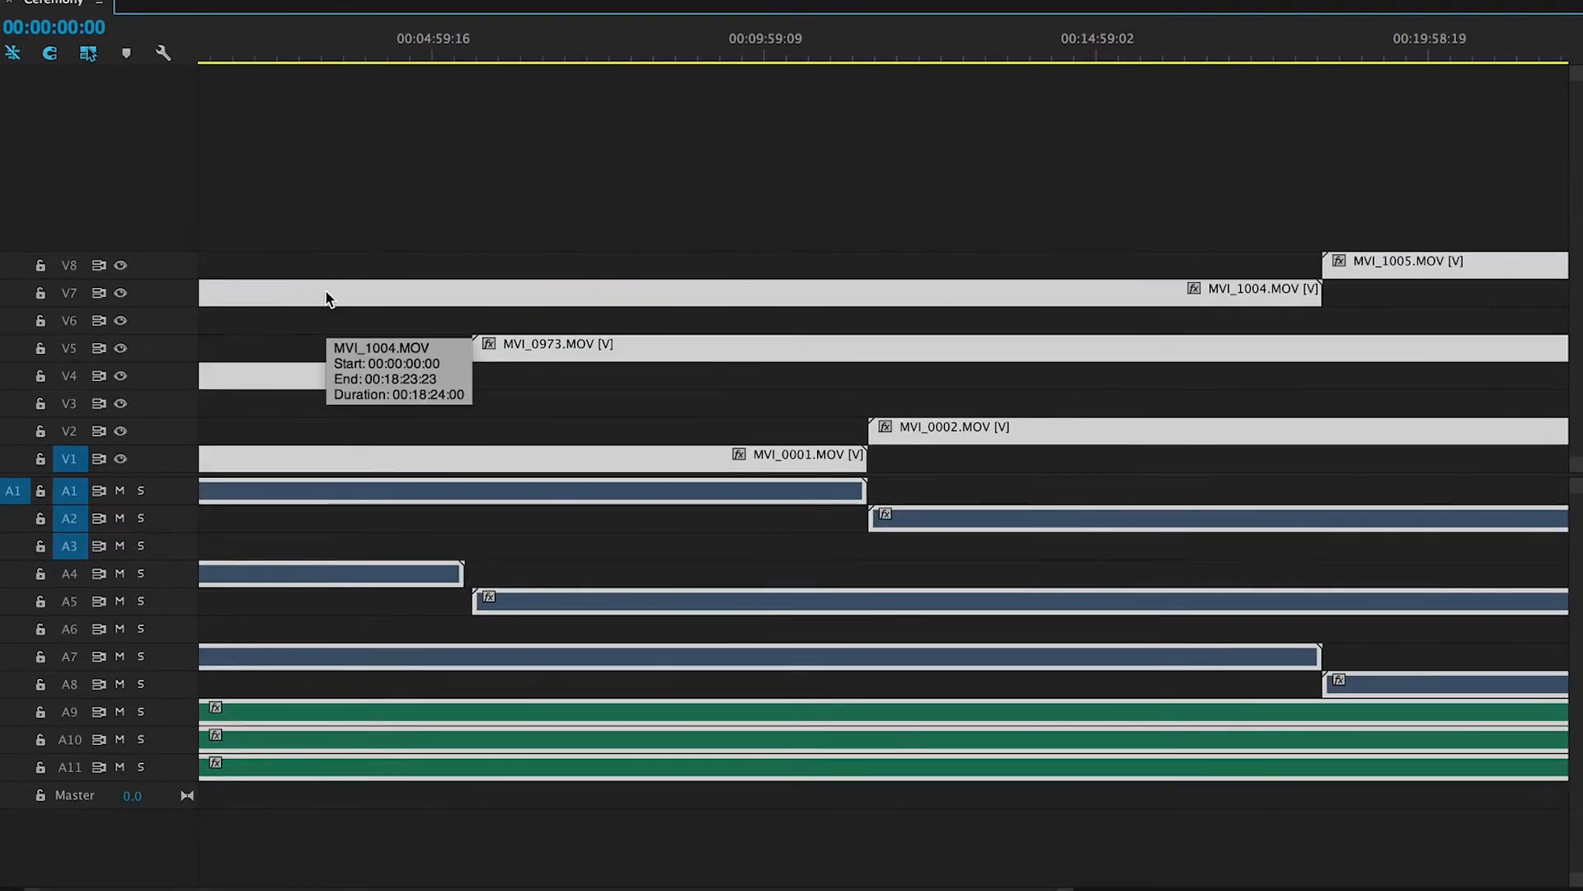
{"action": "left_click", "coordinate": [403, 251]}
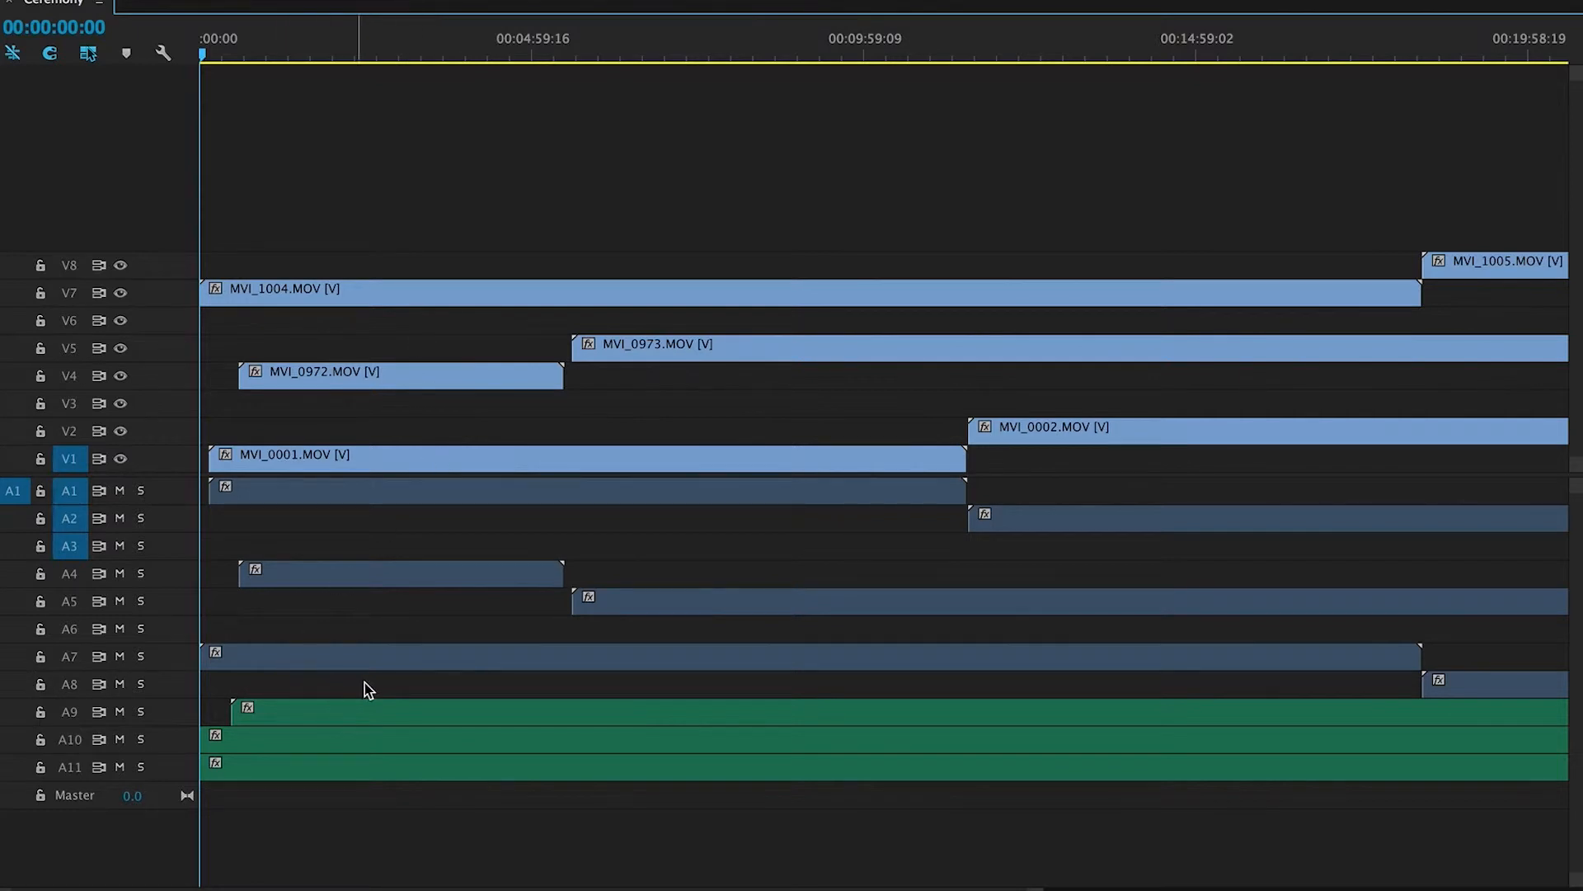
{"action": "scroll", "coordinate": [371, 690], "scroll_direction": "right", "scroll_amount": 10}
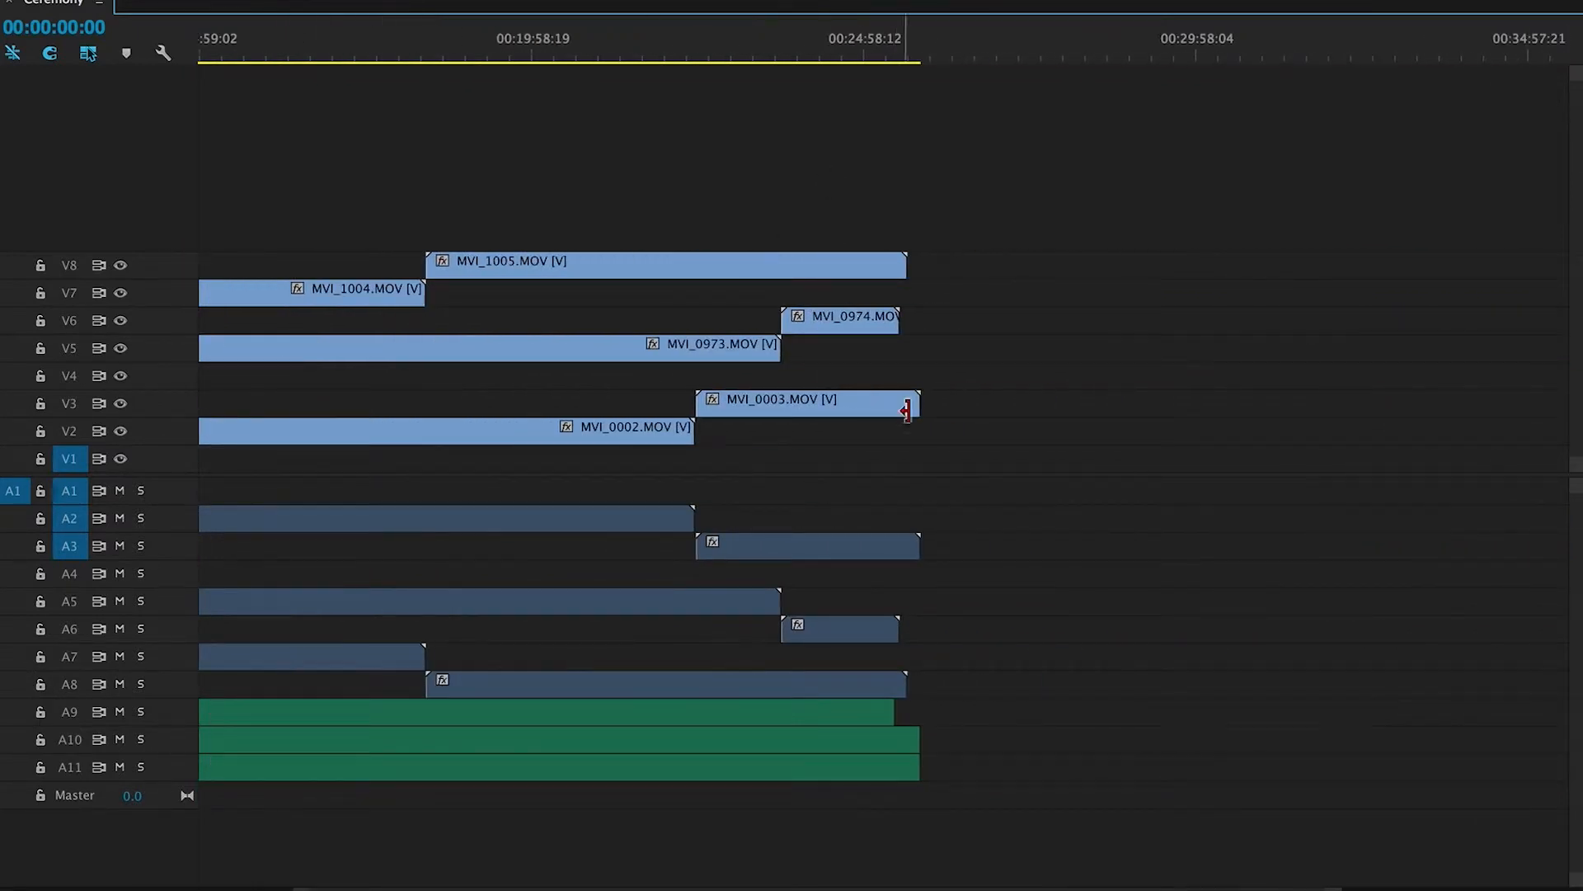
{"action": "key", "text": "ctrl+s"}
- Nest the synchronized camera clips into a sequence named Ceremony Multicam
{"action": "scroll", "coordinate": [901, 459], "scroll_direction": "left", "scroll_amount": 10}
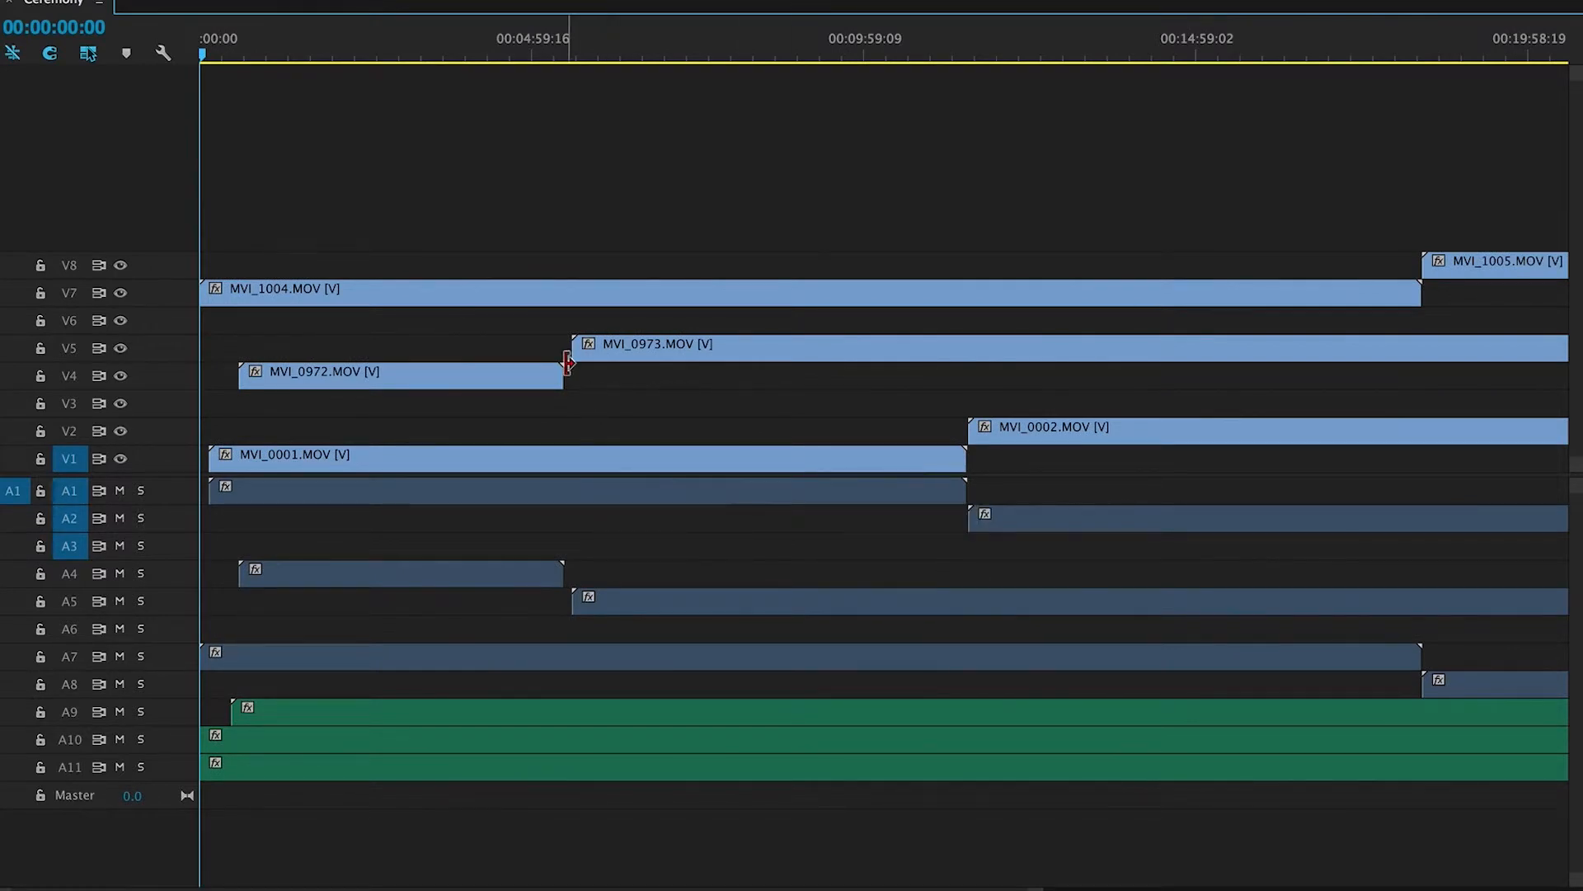
{"action": "left_click", "coordinate": [547, 298]}
{"action": "key", "text": "ctrl+a"}
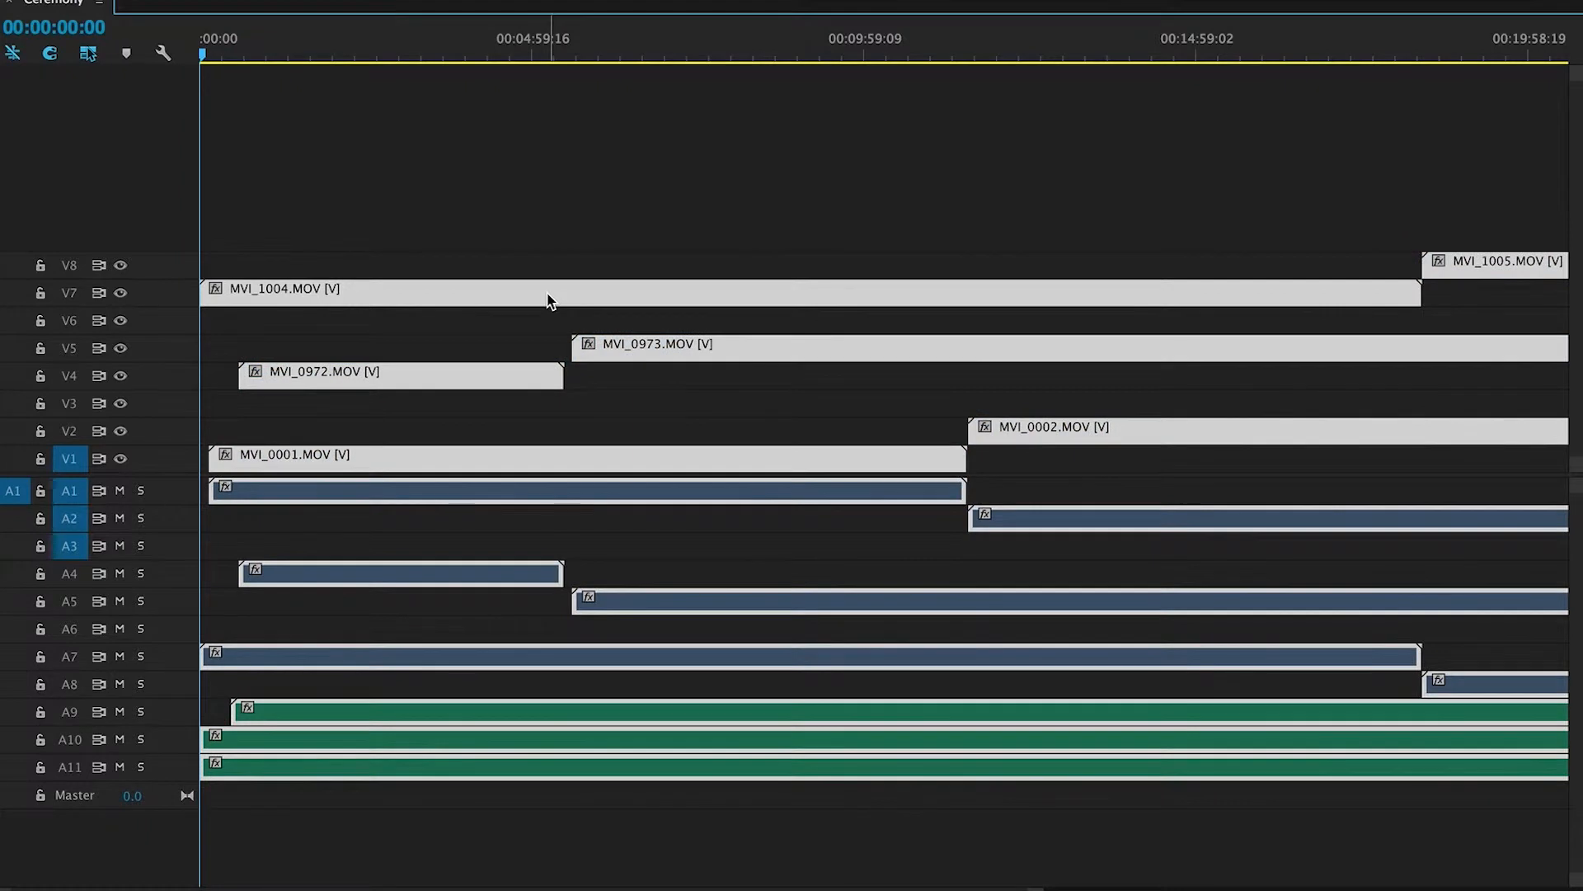
{"action": "right_click", "coordinate": [549, 298]}
{"action": "left_click", "coordinate": [608, 386]}
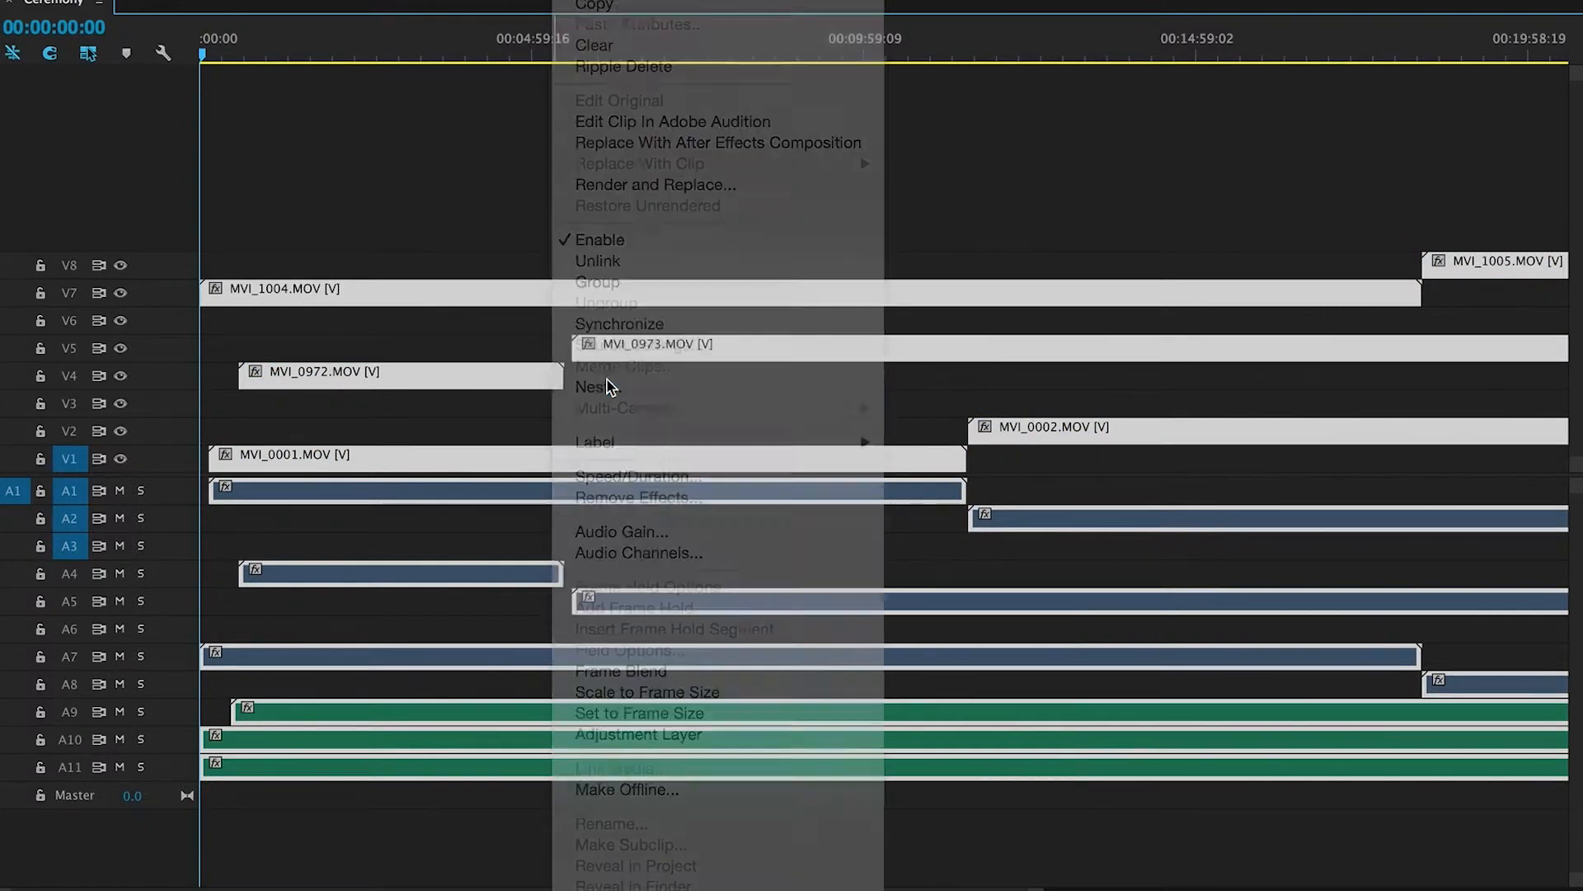
{"action": "type", "text": "Ceremony Multicam"}
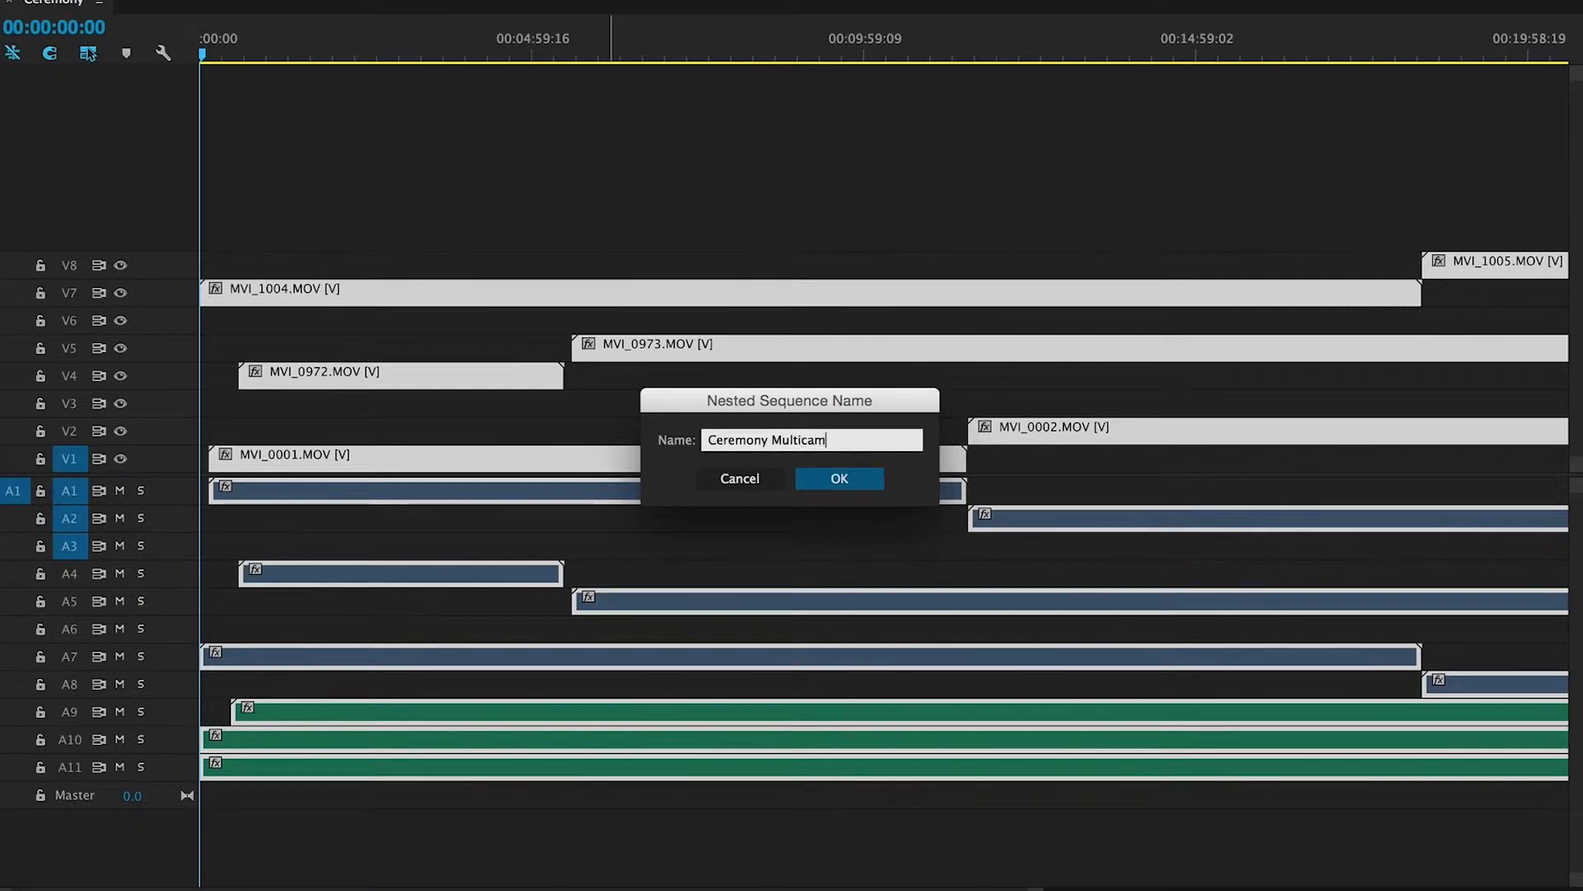
{"action": "left_click", "coordinate": [846, 480]}
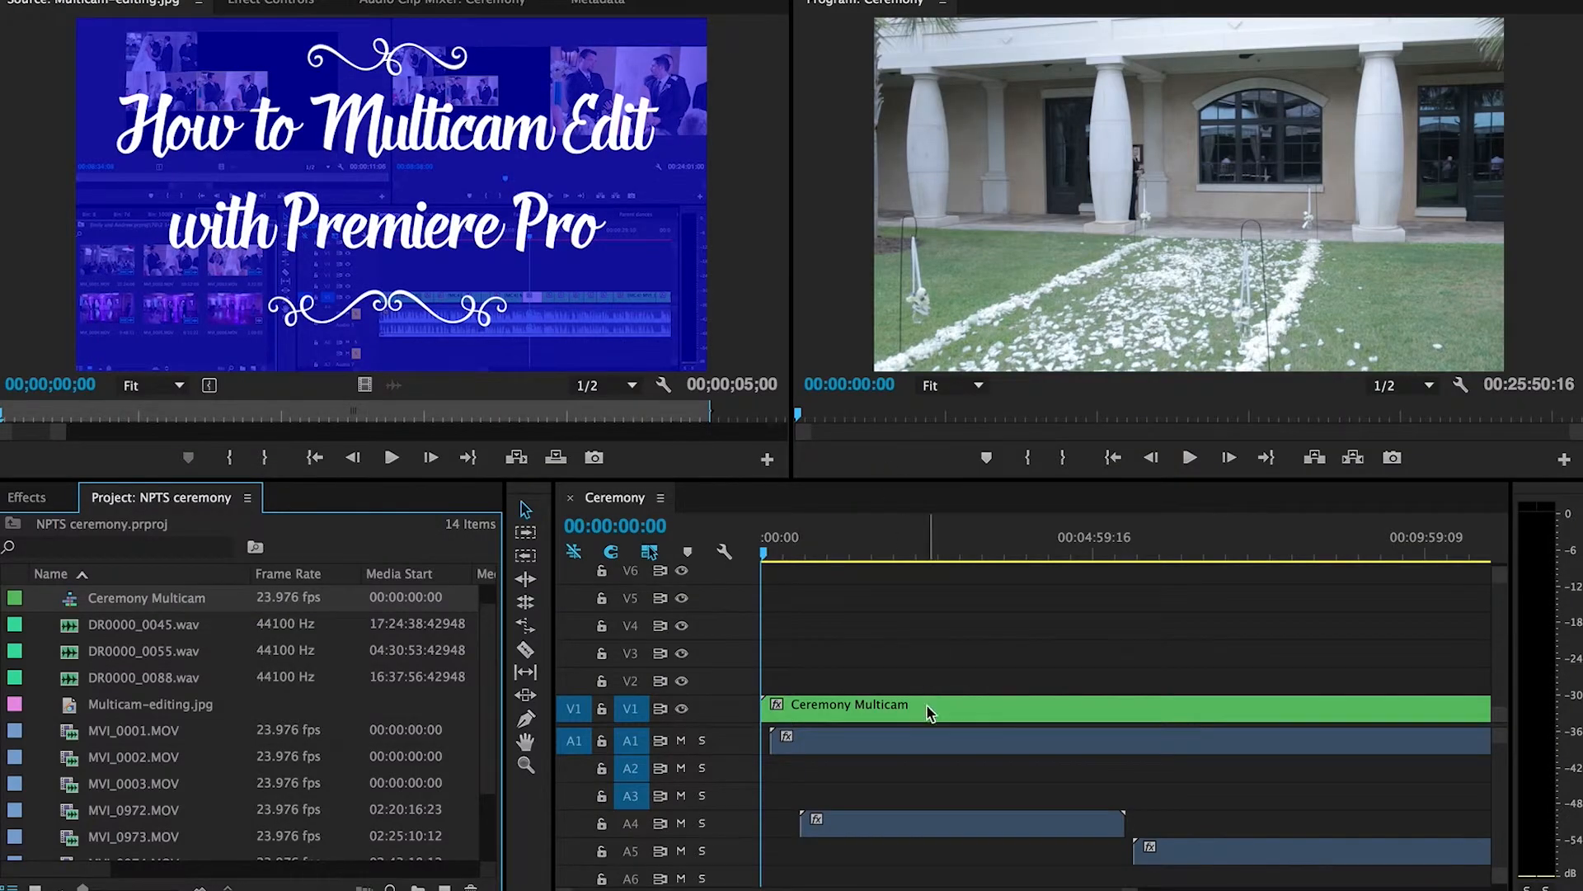
- Enable multi-camera on the nested Ceremony Multicam clip on V1
{"action": "right_click", "coordinate": [929, 713]}
{"action": "mouse_move", "coordinate": [1023, 452]}
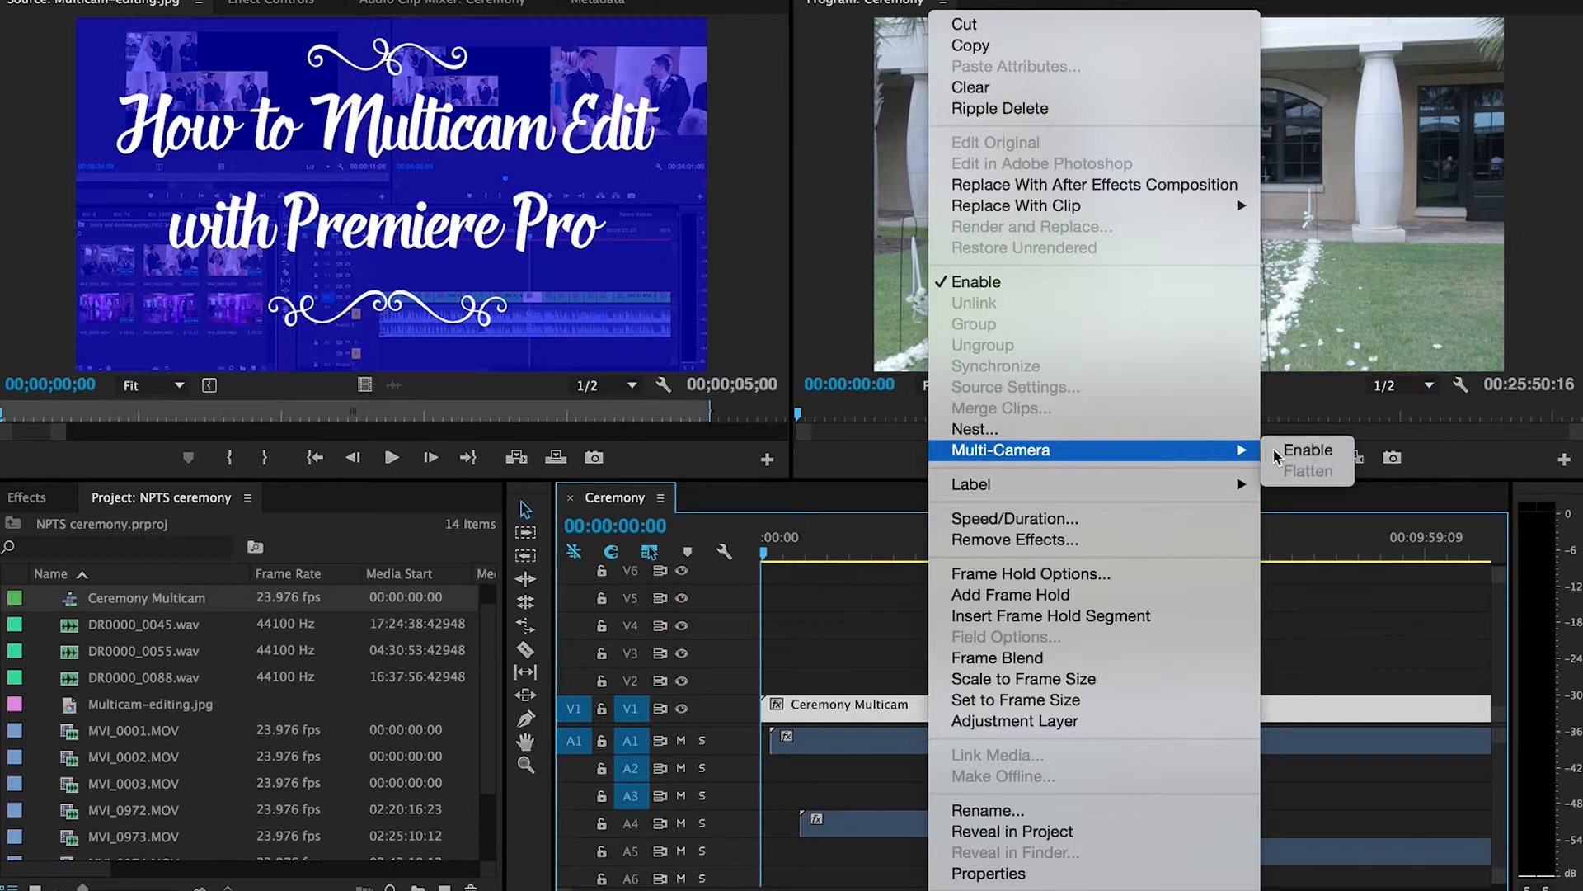
{"action": "left_click", "coordinate": [1304, 450]}
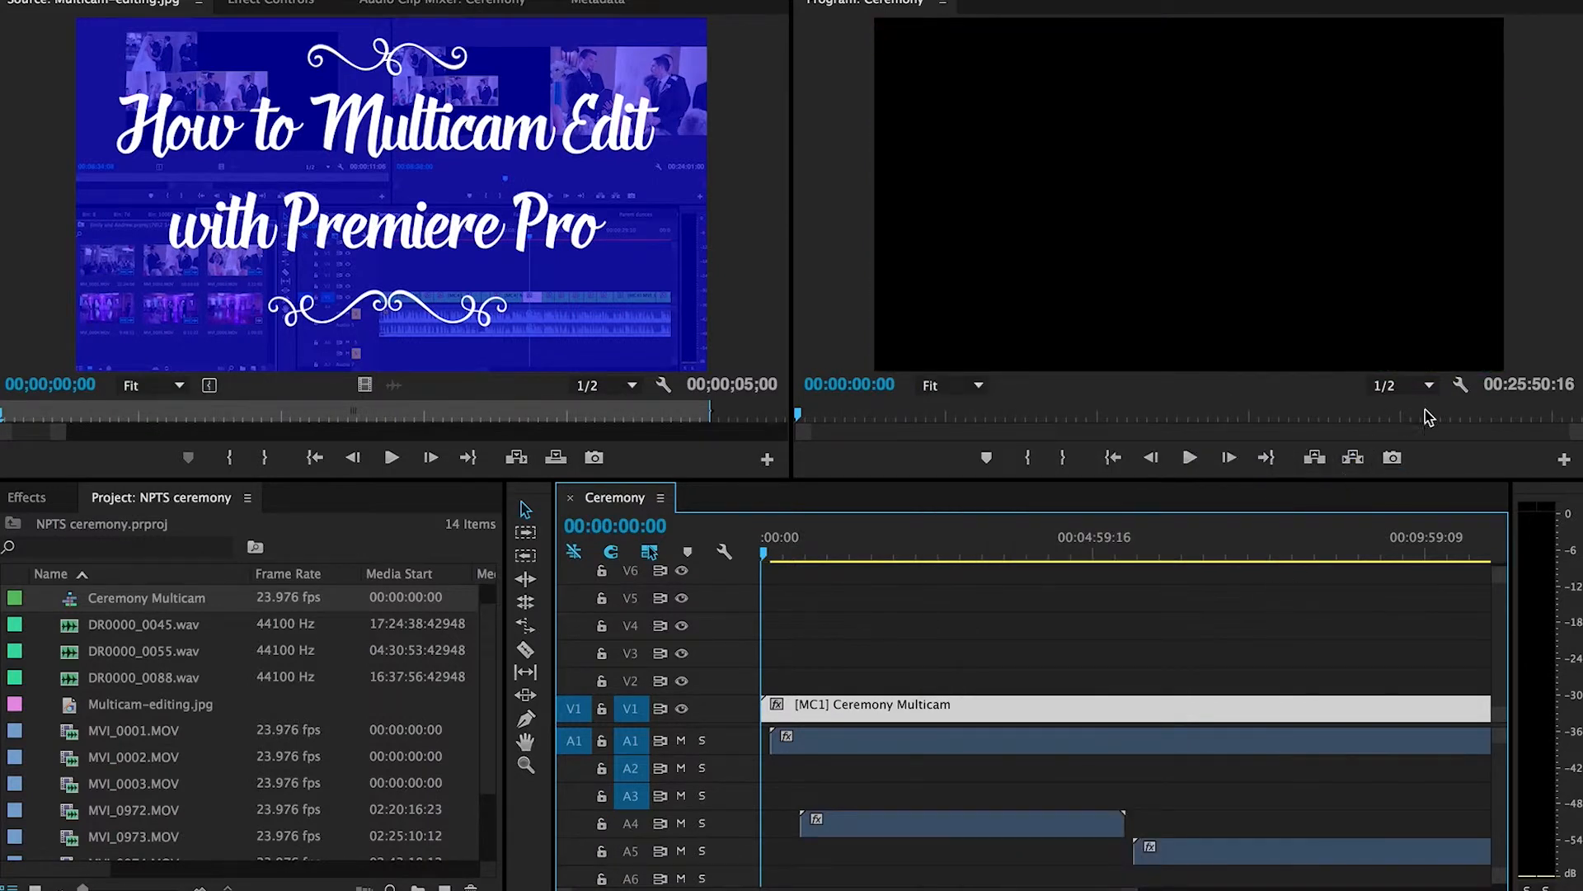
- Switch the Program monitor display from composite video to the Multi-Camera view
{"action": "left_click", "coordinate": [1459, 386]}
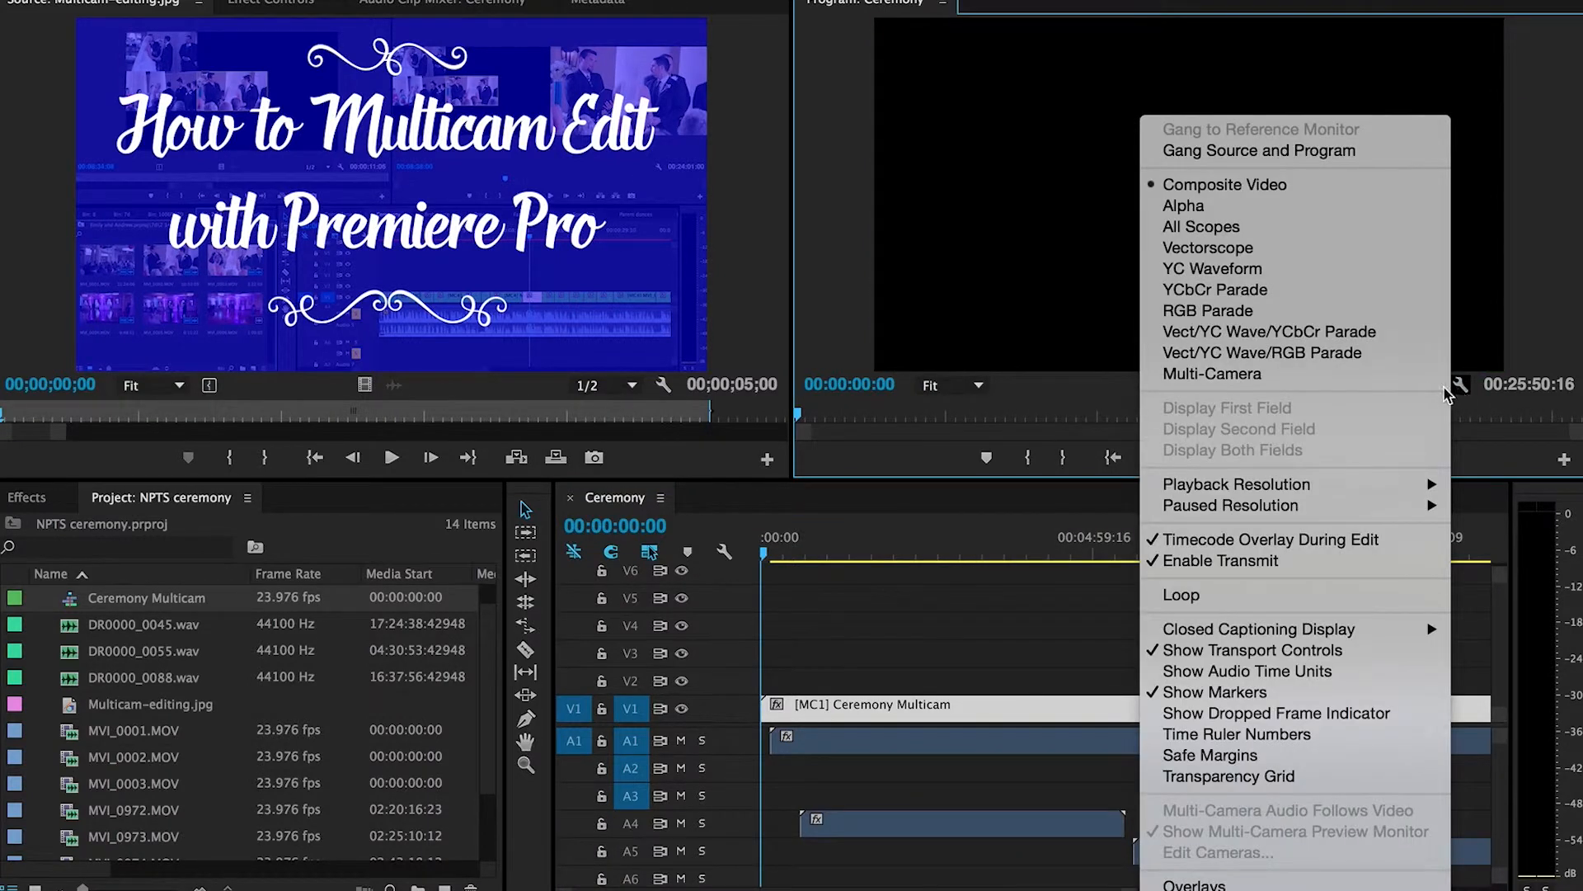
{"action": "left_click", "coordinate": [1459, 384]}
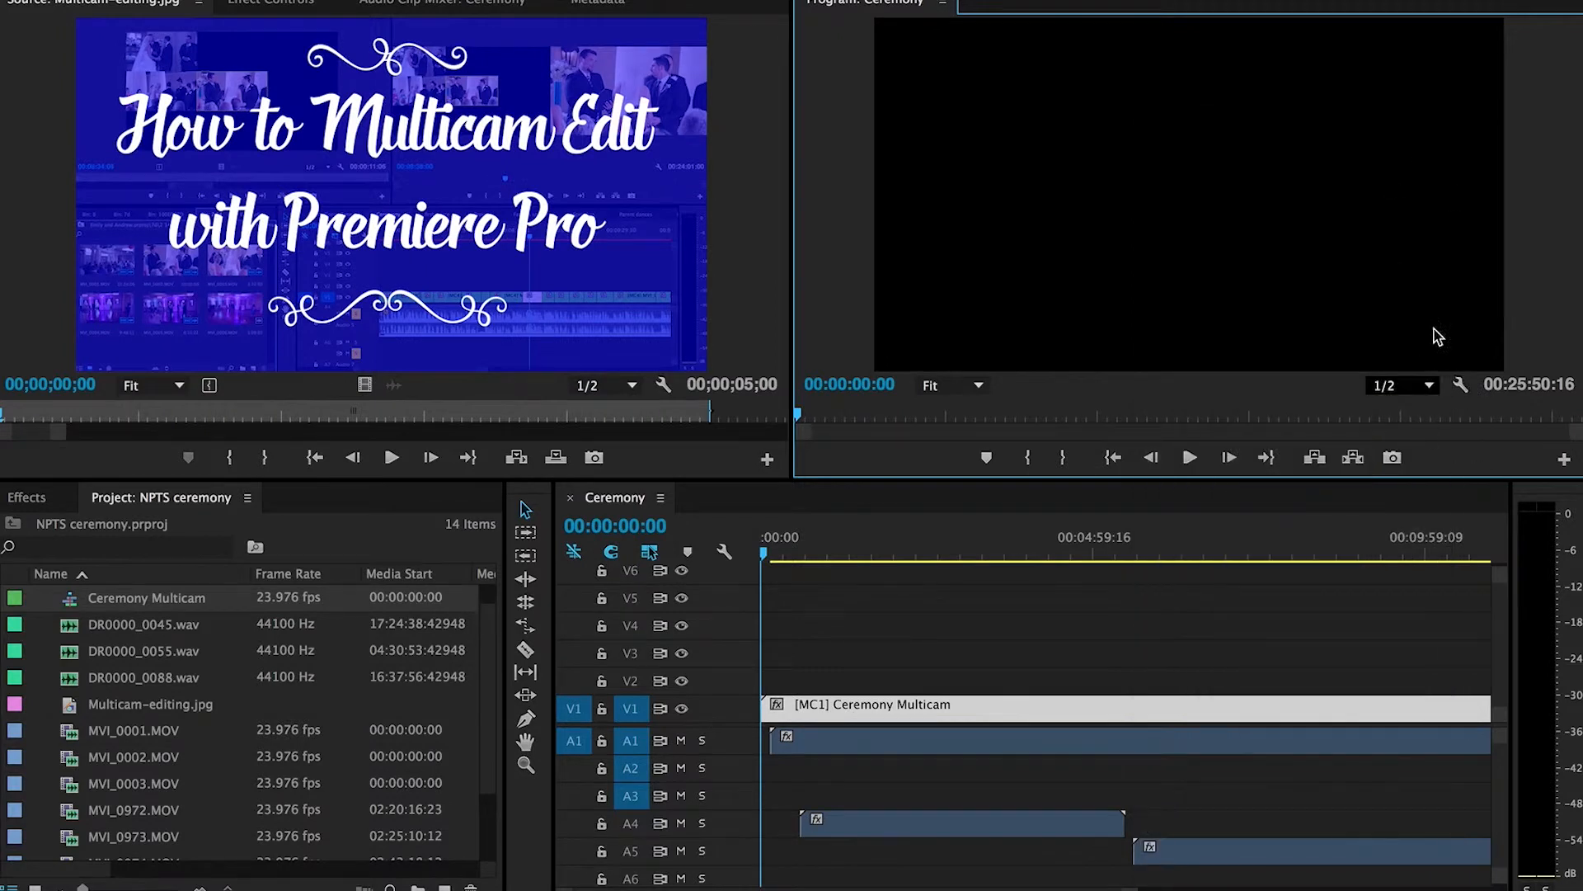
{"action": "left_click", "coordinate": [1459, 385]}
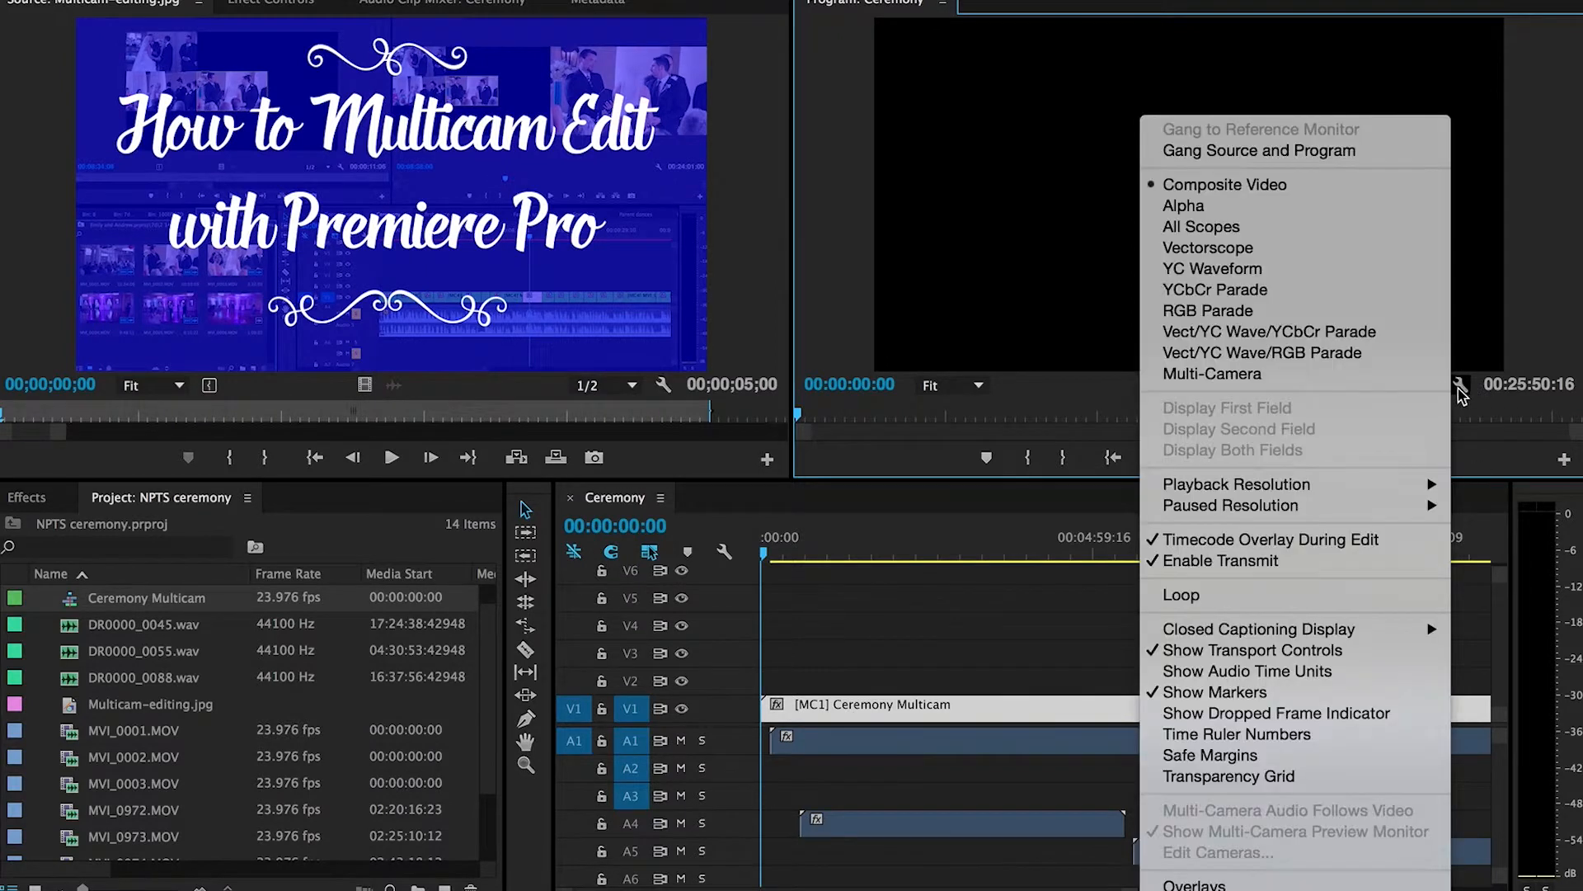
{"action": "left_click", "coordinate": [1406, 376]}
- Play a short stretch of the multicam sequence from about 00:03:42:19 to preview the camera angles
{"action": "left_click", "coordinate": [1008, 539]}
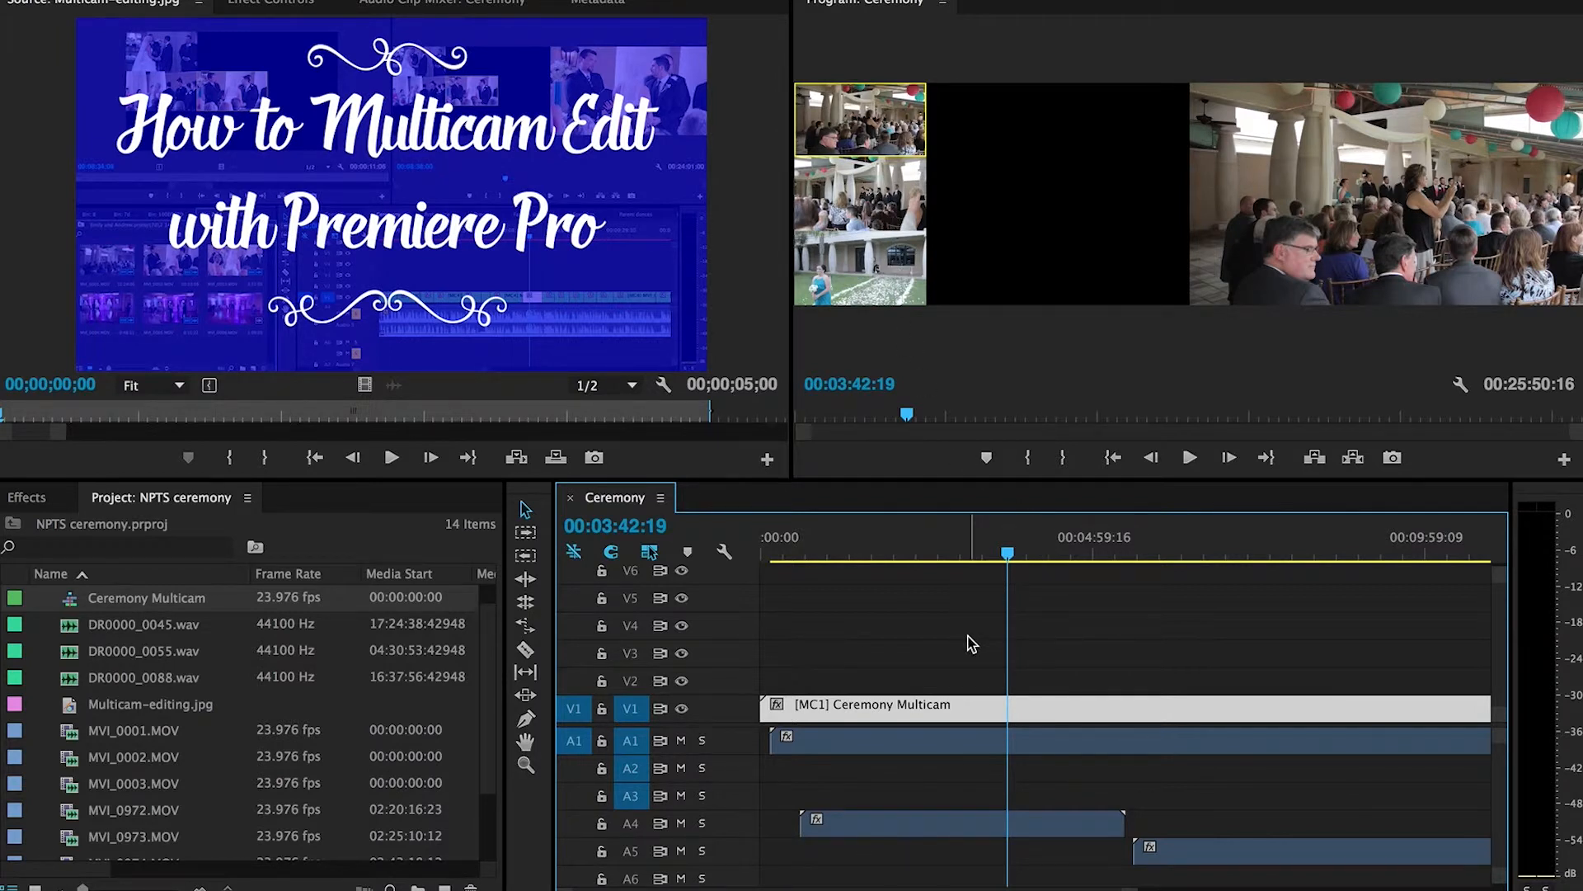
{"action": "key", "text": "space"}
{"action": "key", "text": "space"}
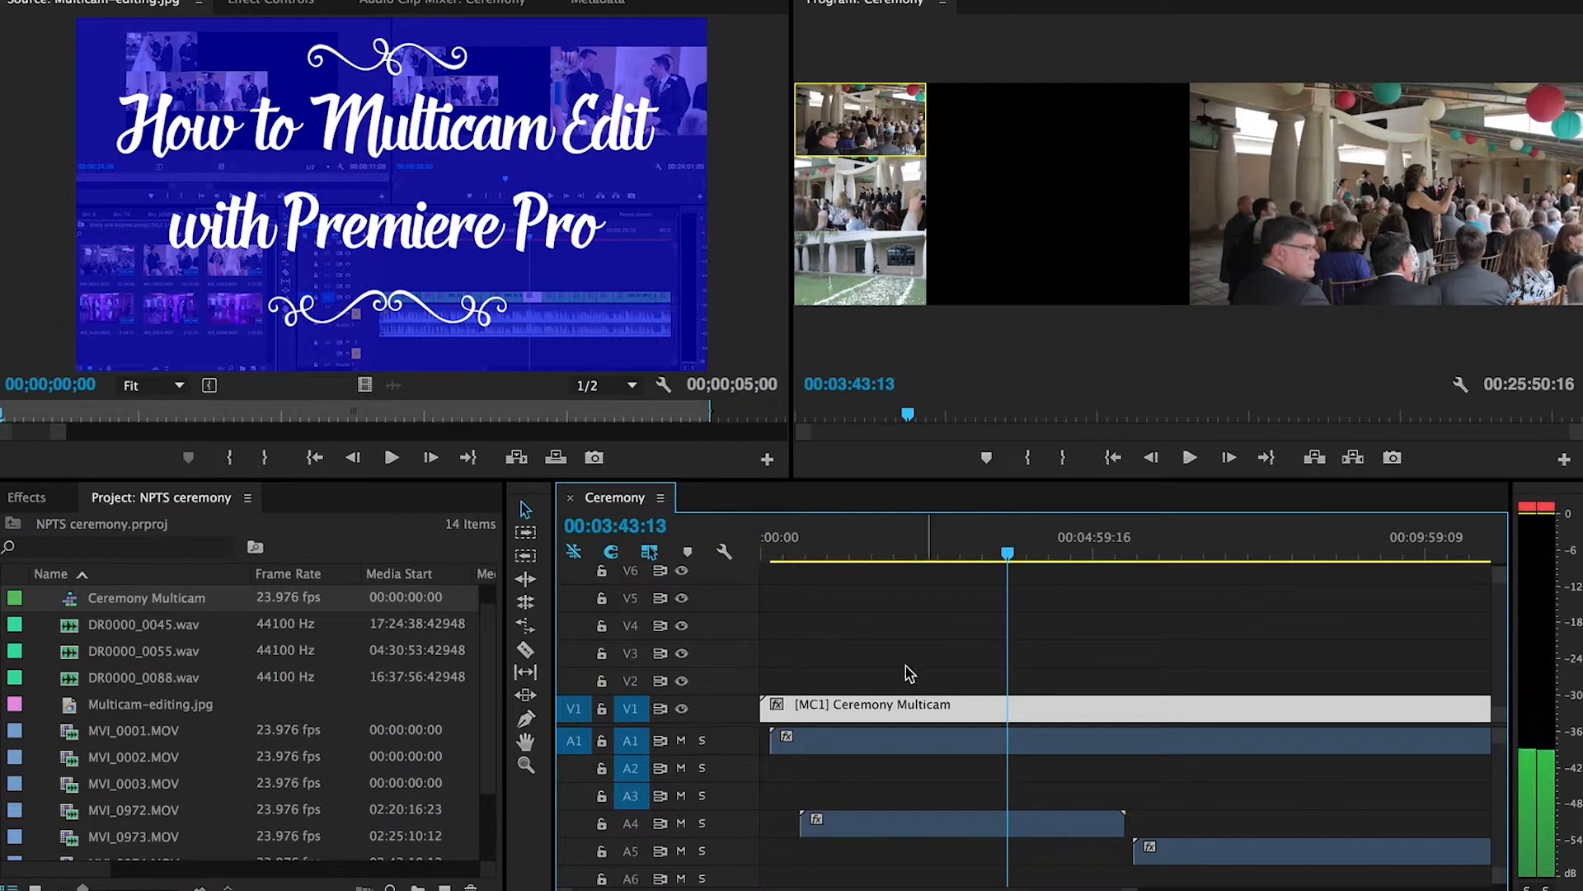
- Mute all audio tracks in the Ceremony sequence, from A1 through A11
{"action": "left_click_drag", "start_coordinate": [681, 743], "coordinate": [682, 858]}
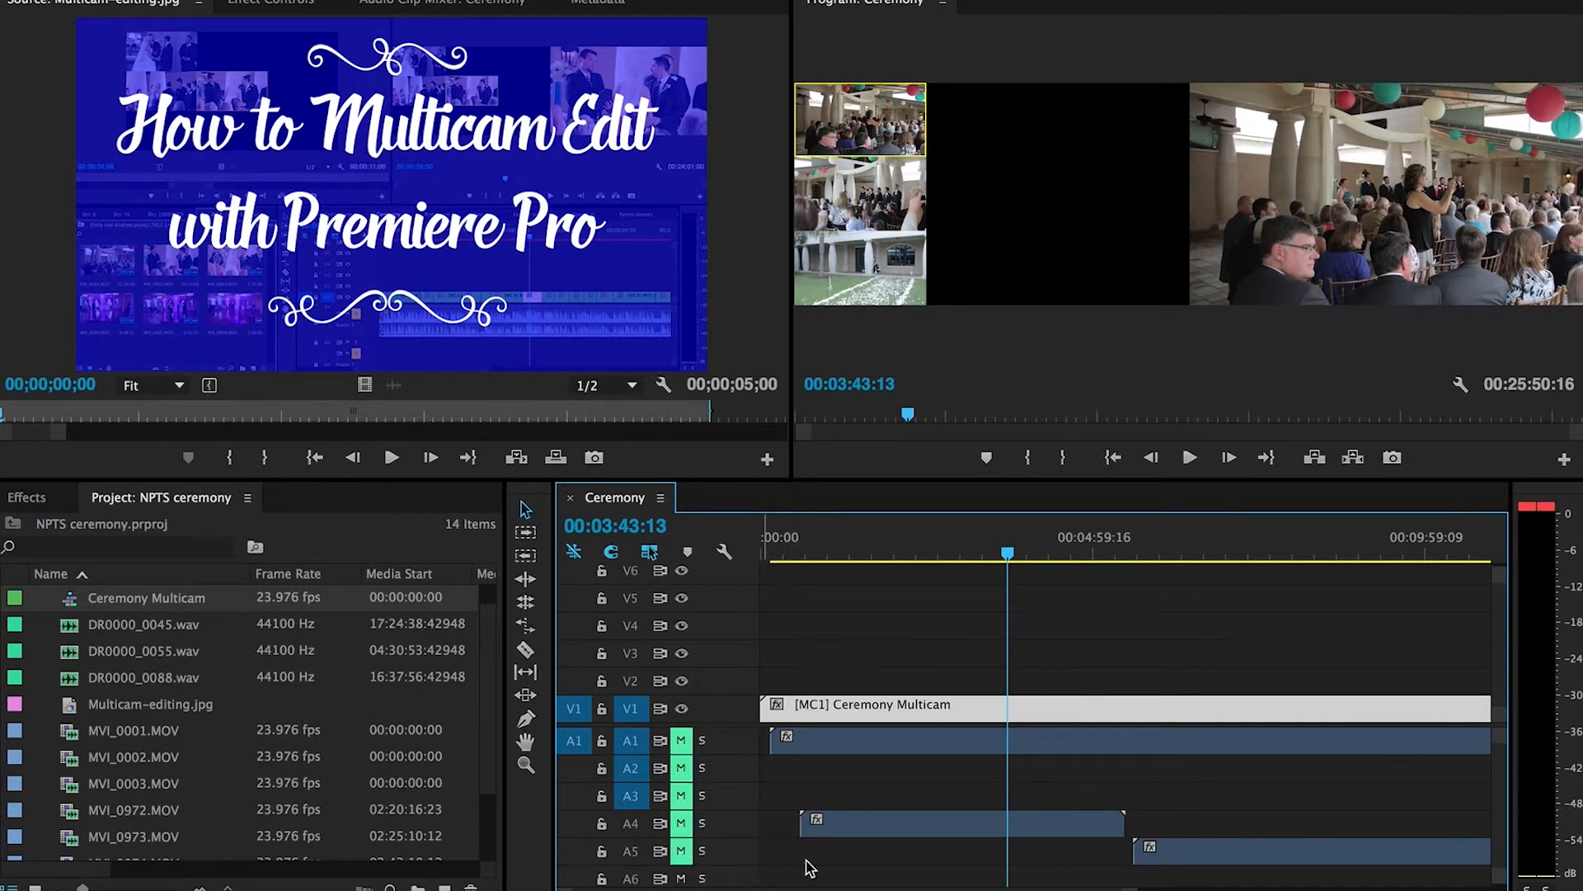
{"action": "scroll", "coordinate": [811, 870], "scroll_direction": "down", "scroll_amount": 4}
{"action": "left_click_drag", "start_coordinate": [681, 767], "coordinate": [682, 874]}
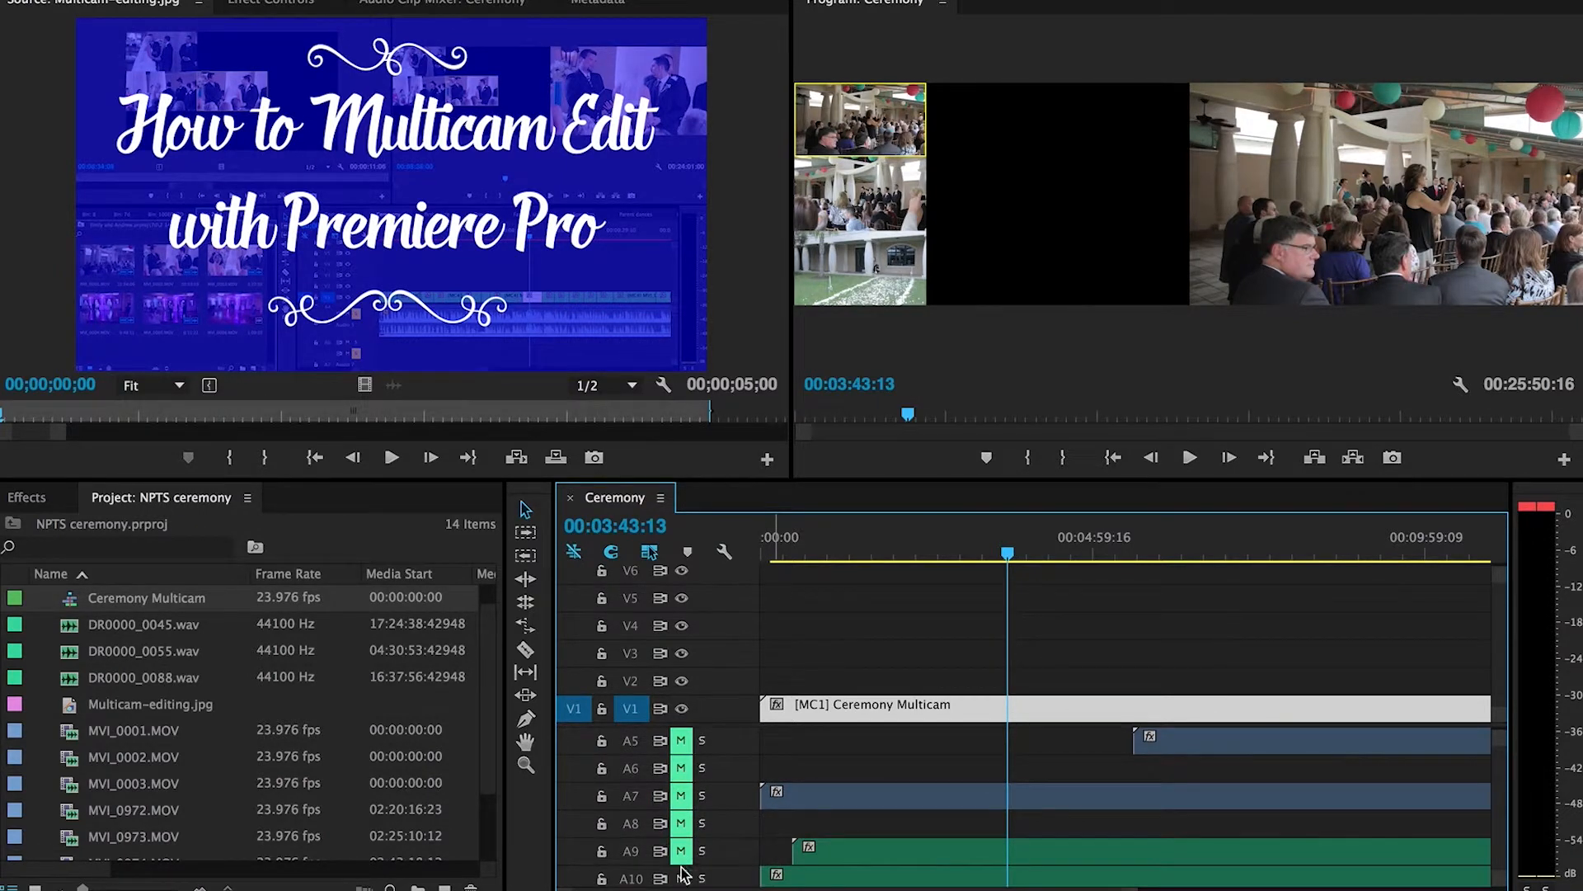
{"action": "scroll", "coordinate": [813, 847], "scroll_direction": "down", "scroll_amount": 3}
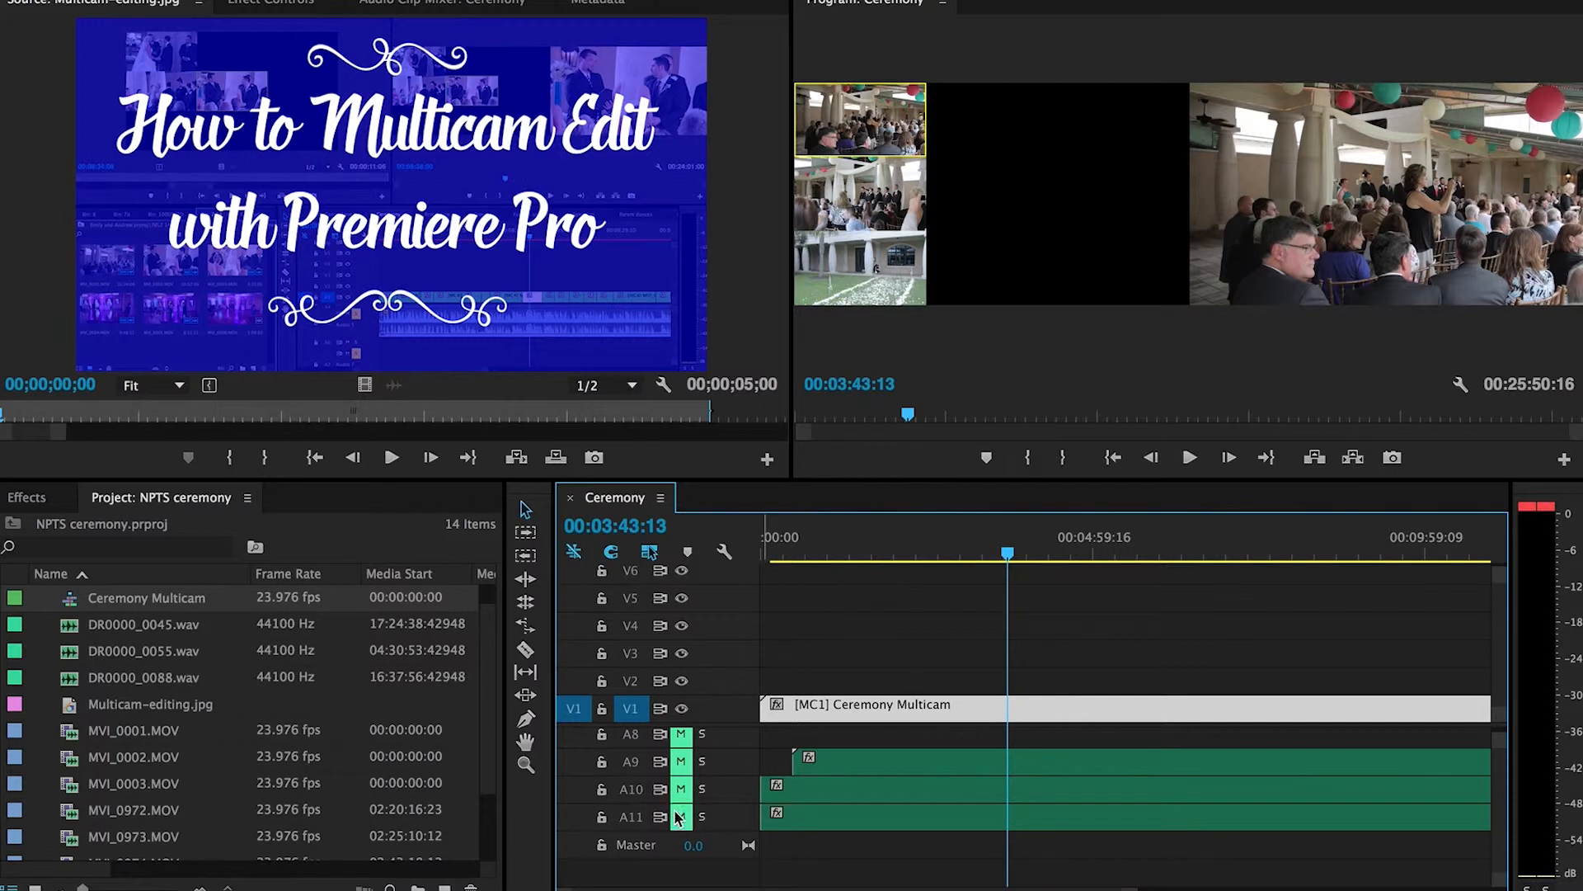
{"action": "double_click", "coordinate": [739, 810]}
{"action": "double_click", "coordinate": [740, 810]}
{"action": "scroll", "coordinate": [889, 785], "scroll_direction": "up", "scroll_amount": 5}
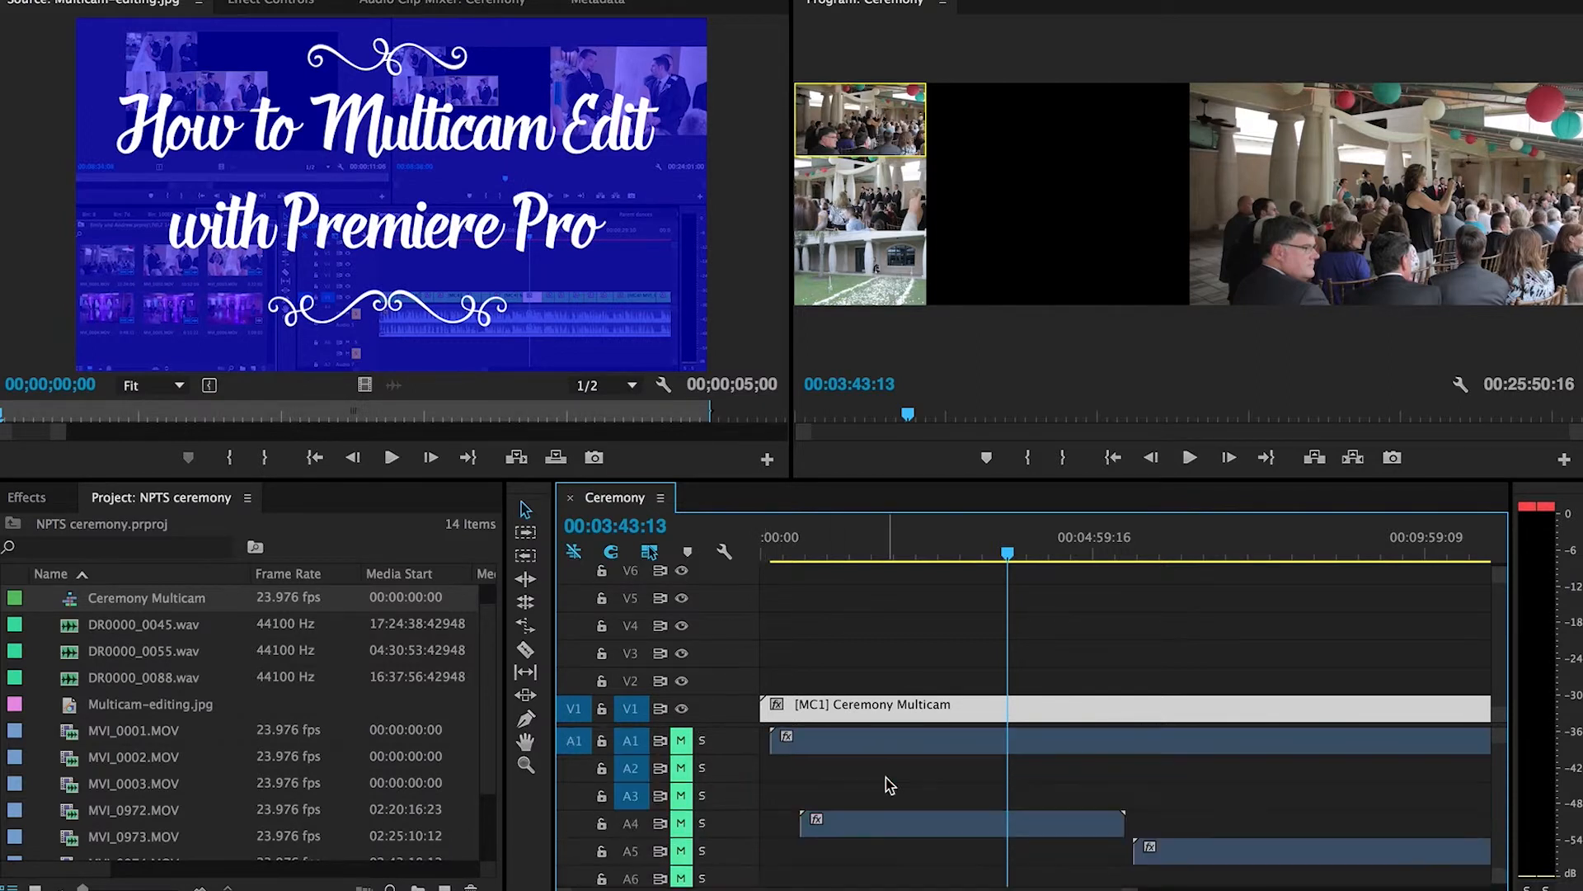
- Play the sequence from 00:03:43:13 and cut live between the three camera angles, ending on the garden aisle angle and stopping at 00:04:26:00
{"action": "key", "text": "space"}
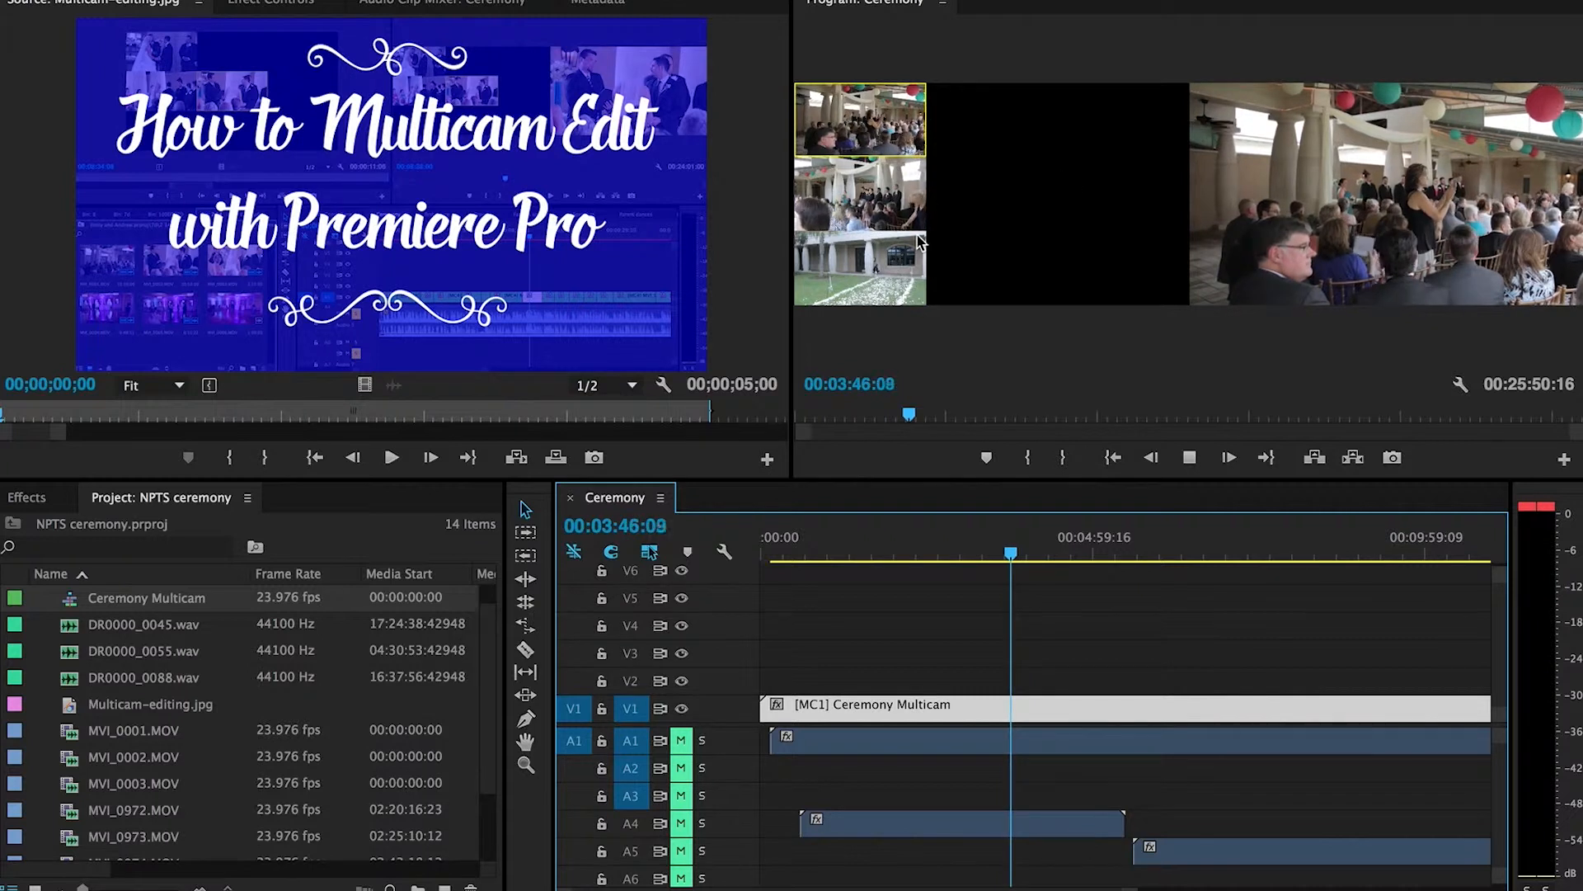
{"action": "left_click", "coordinate": [890, 218]}
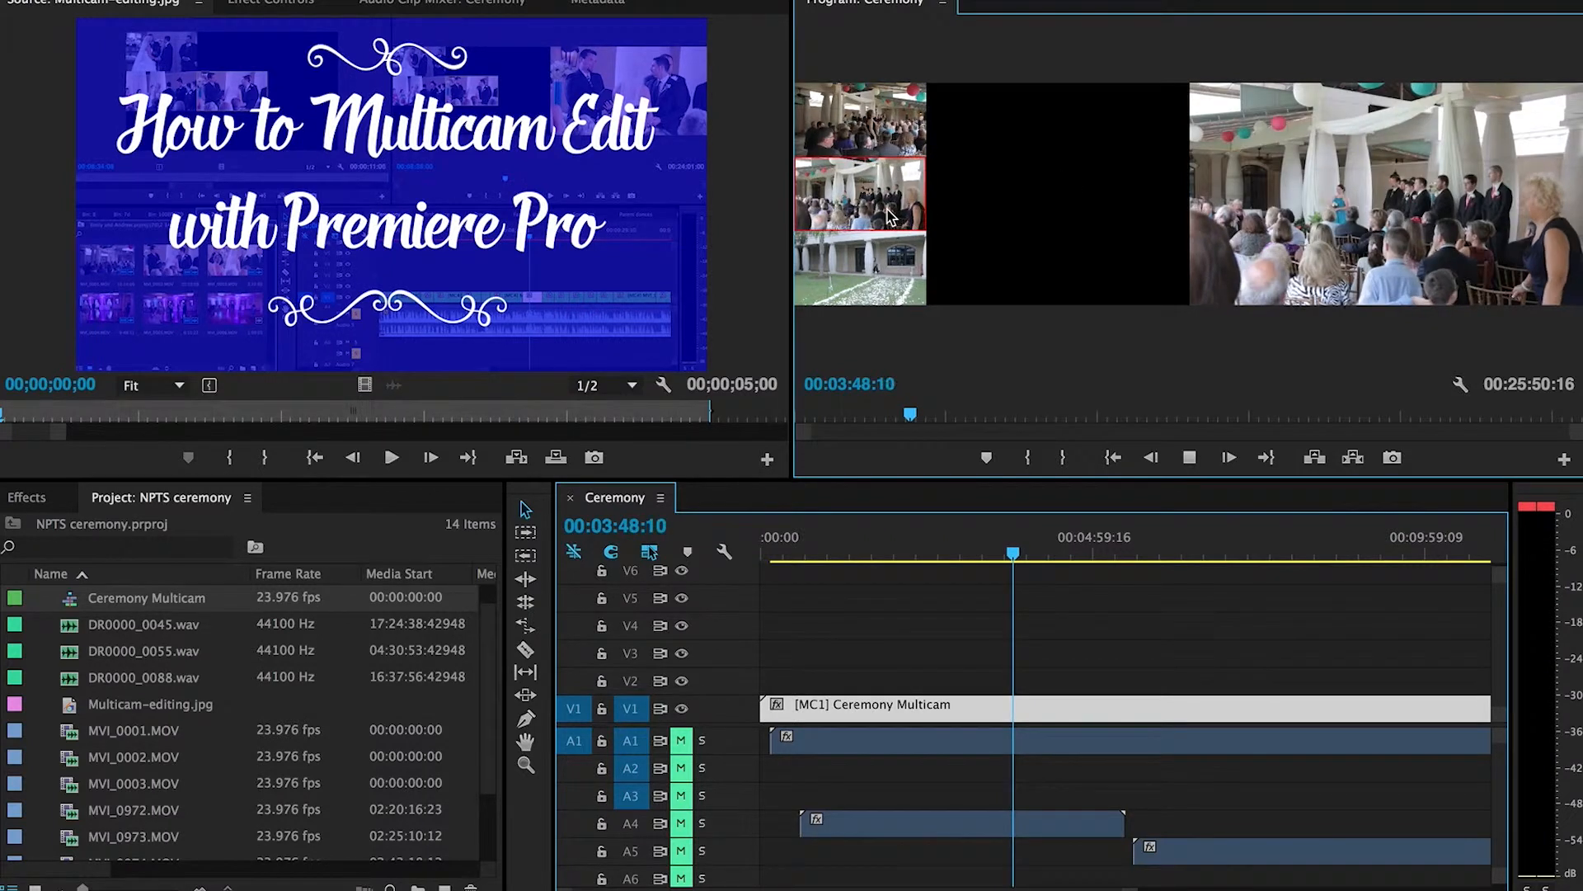
{"action": "left_click", "coordinate": [890, 264]}
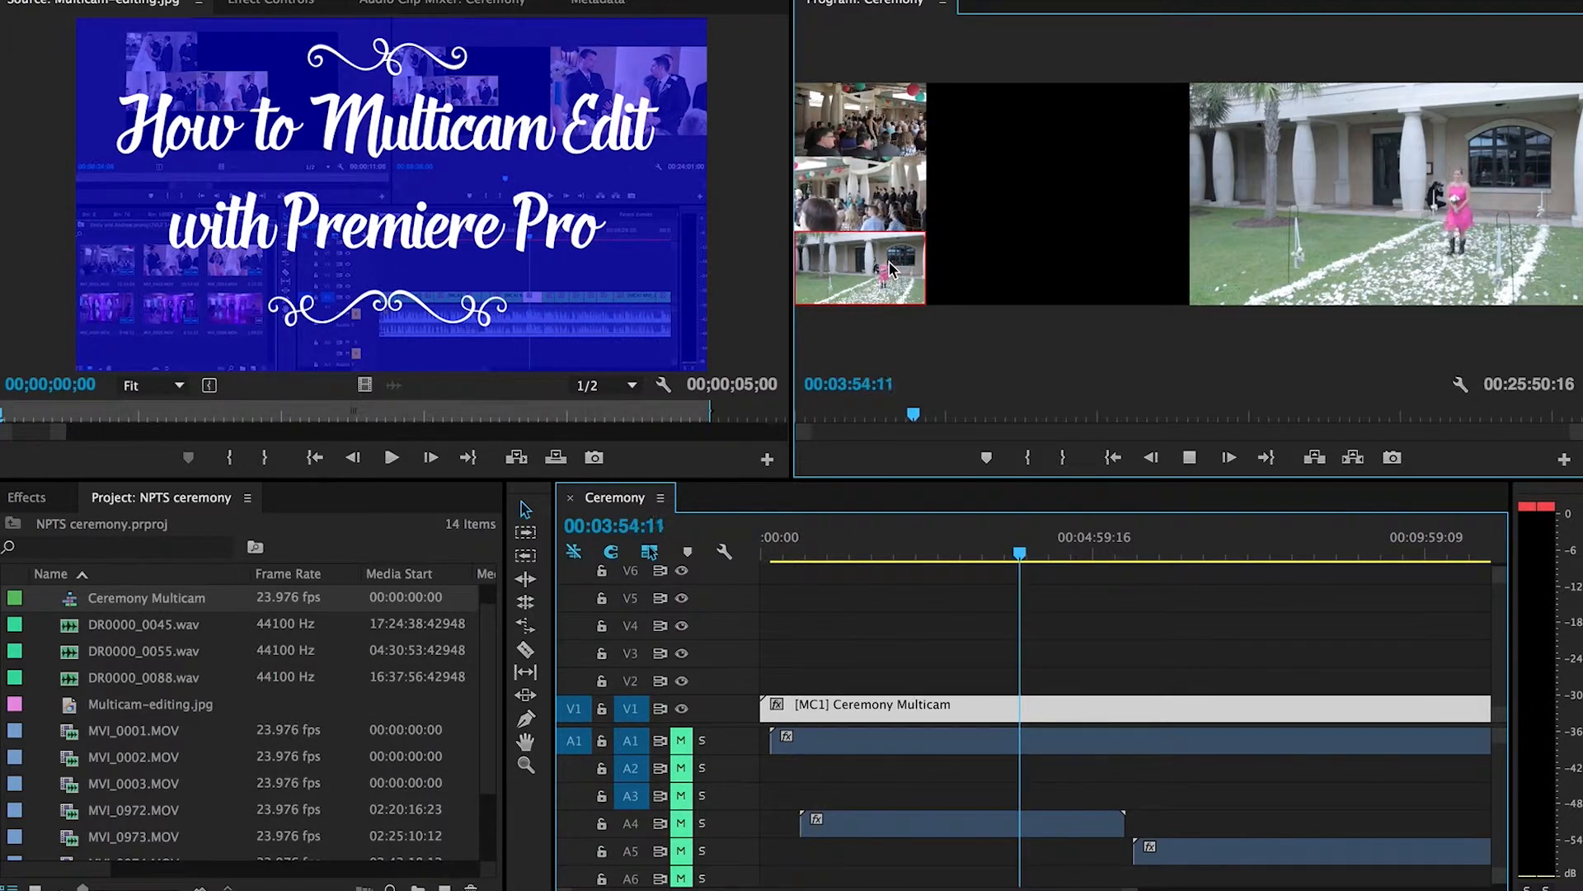
{"action": "left_click", "coordinate": [885, 200]}
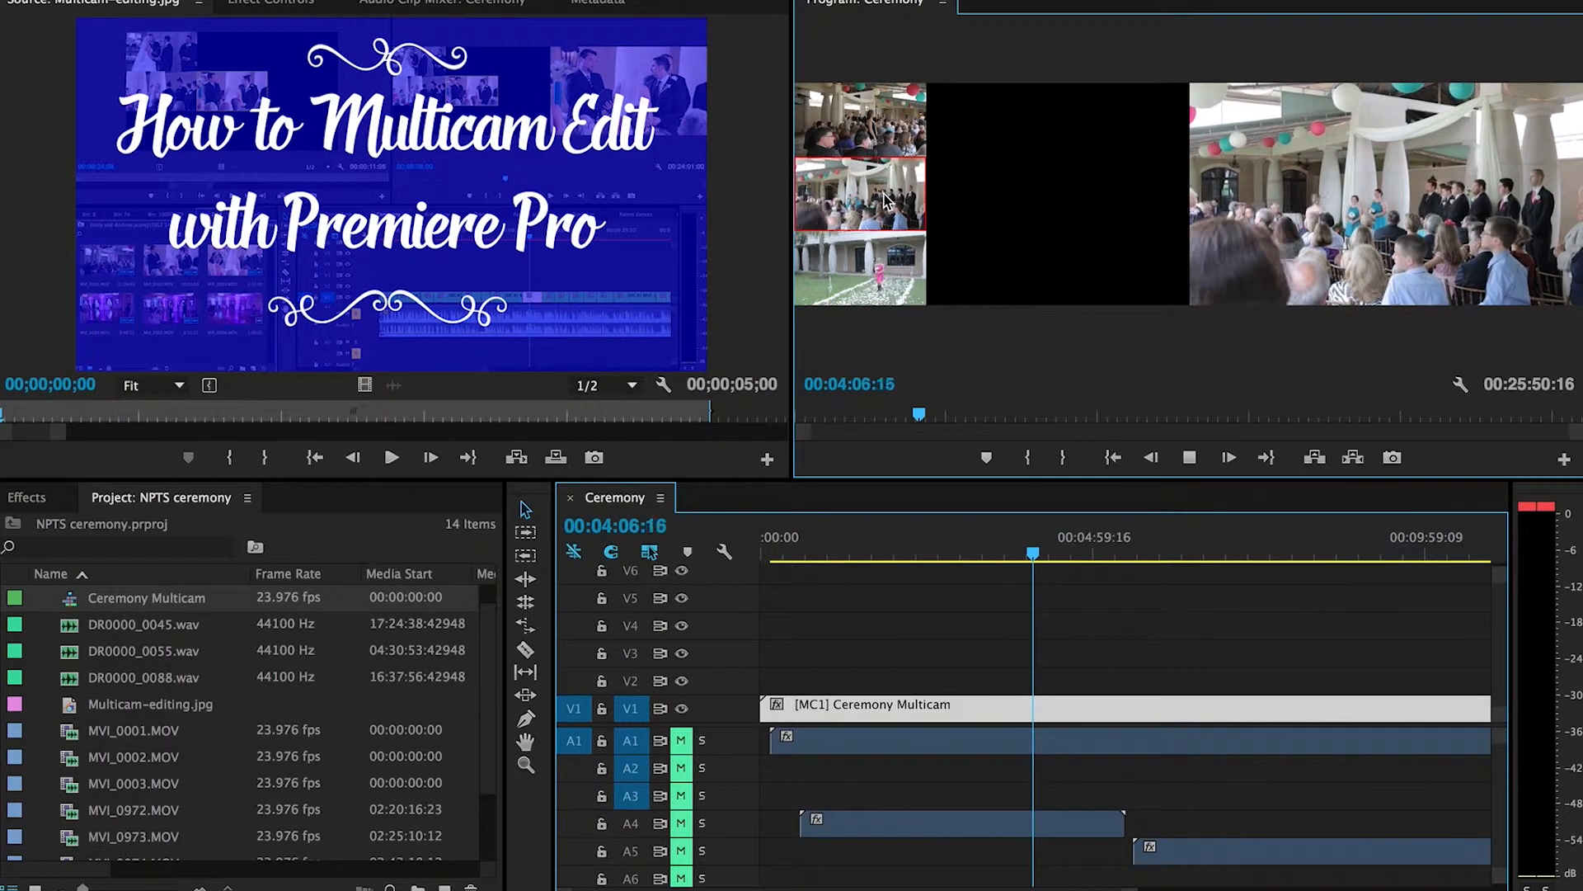
{"action": "left_click", "coordinate": [884, 139]}
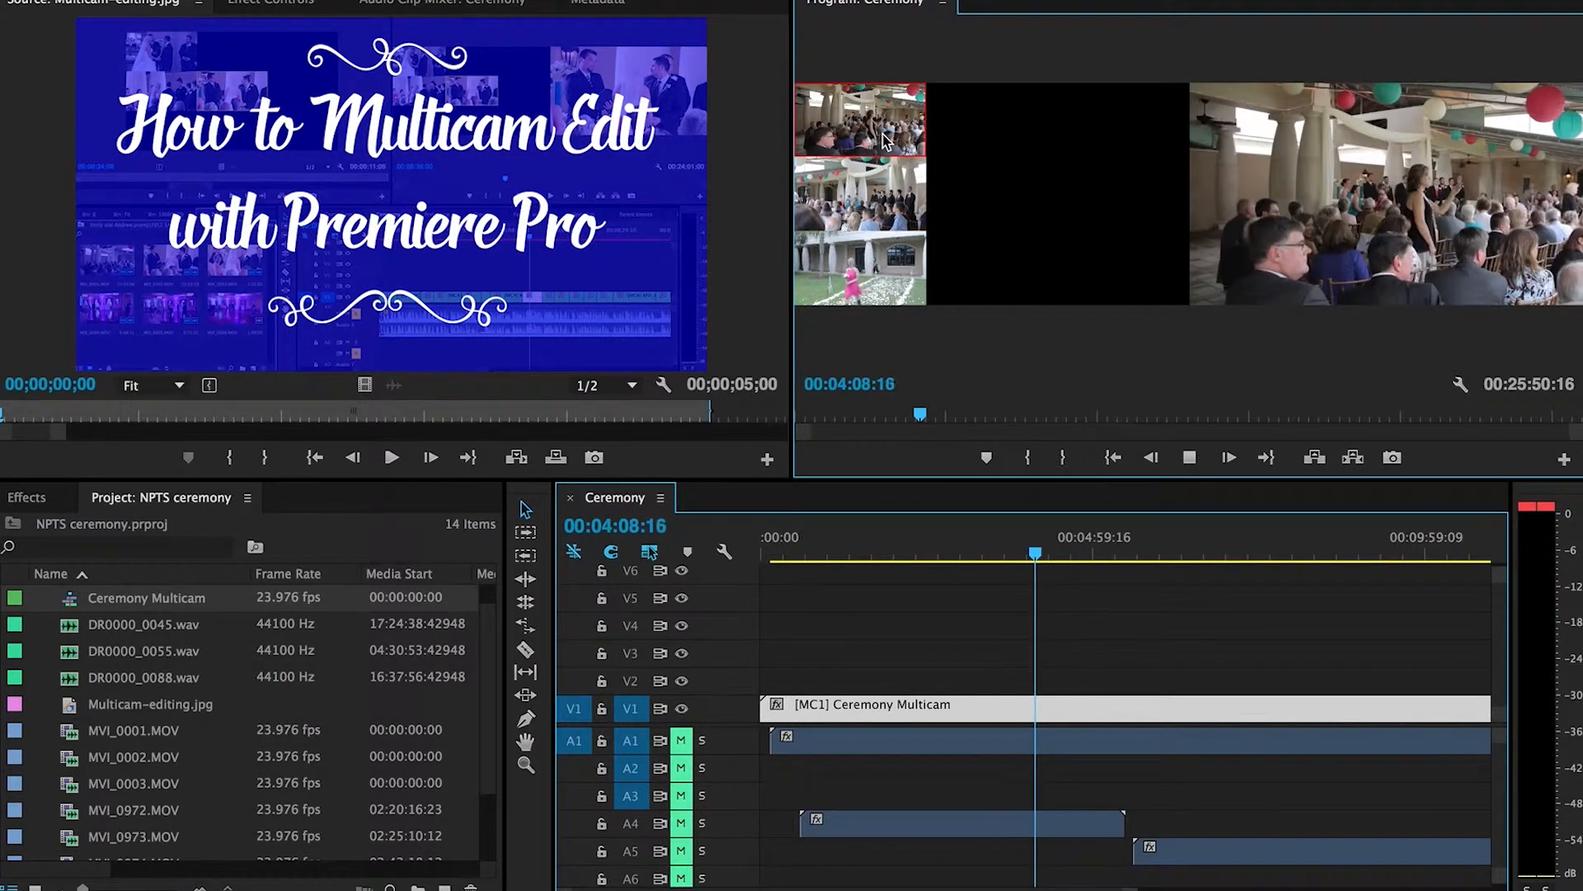
{"action": "left_click", "coordinate": [874, 258]}
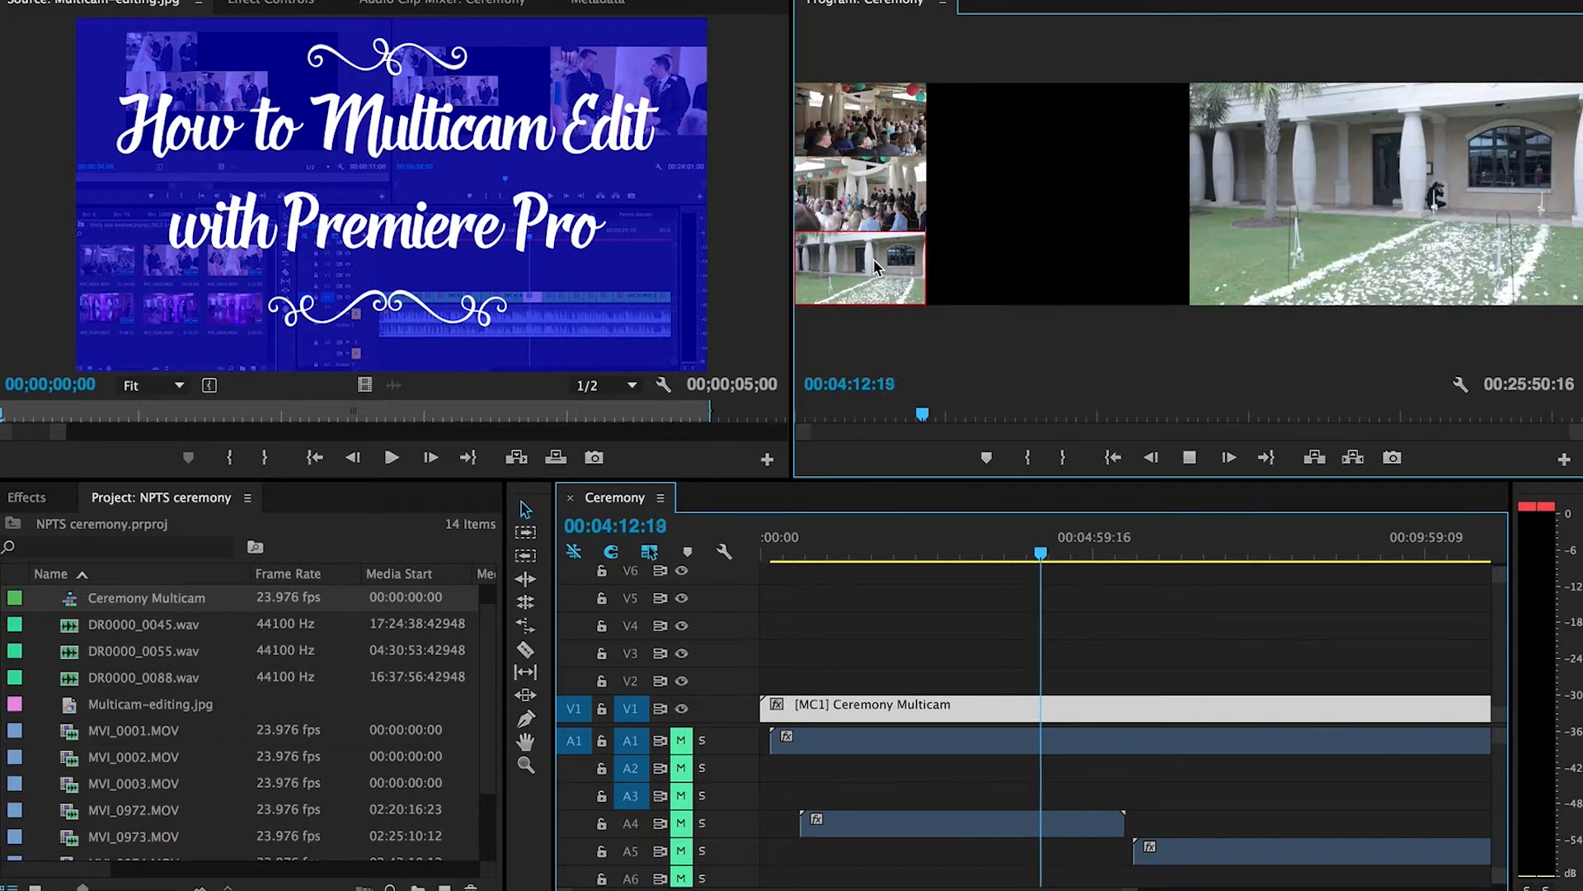
{"action": "left_click", "coordinate": [887, 213]}
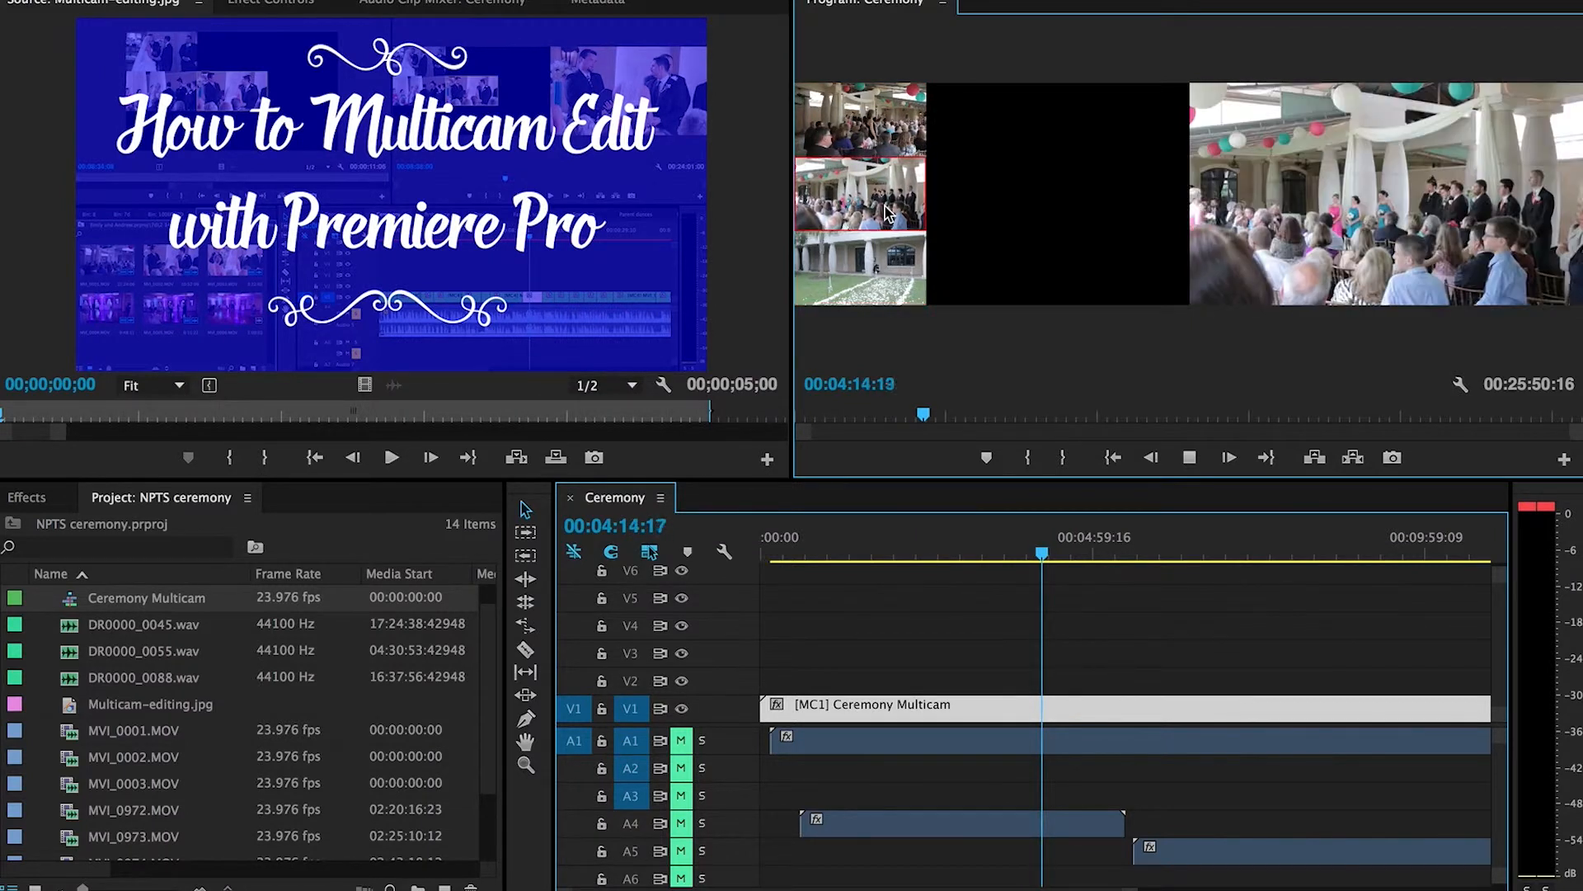
{"action": "left_click", "coordinate": [895, 288]}
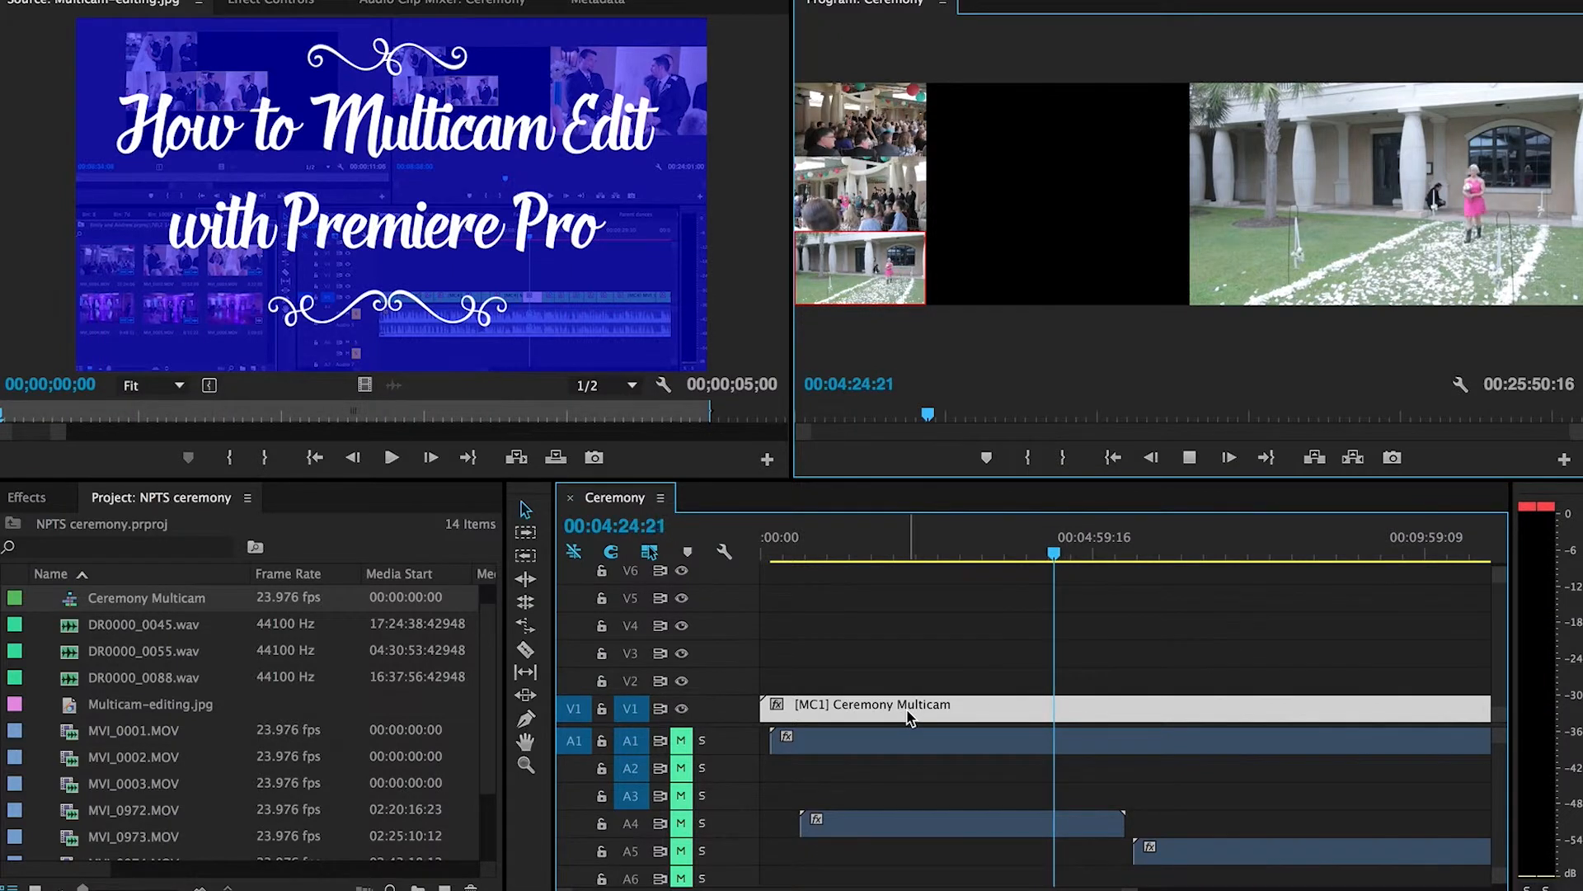
{"action": "key", "text": "space"}
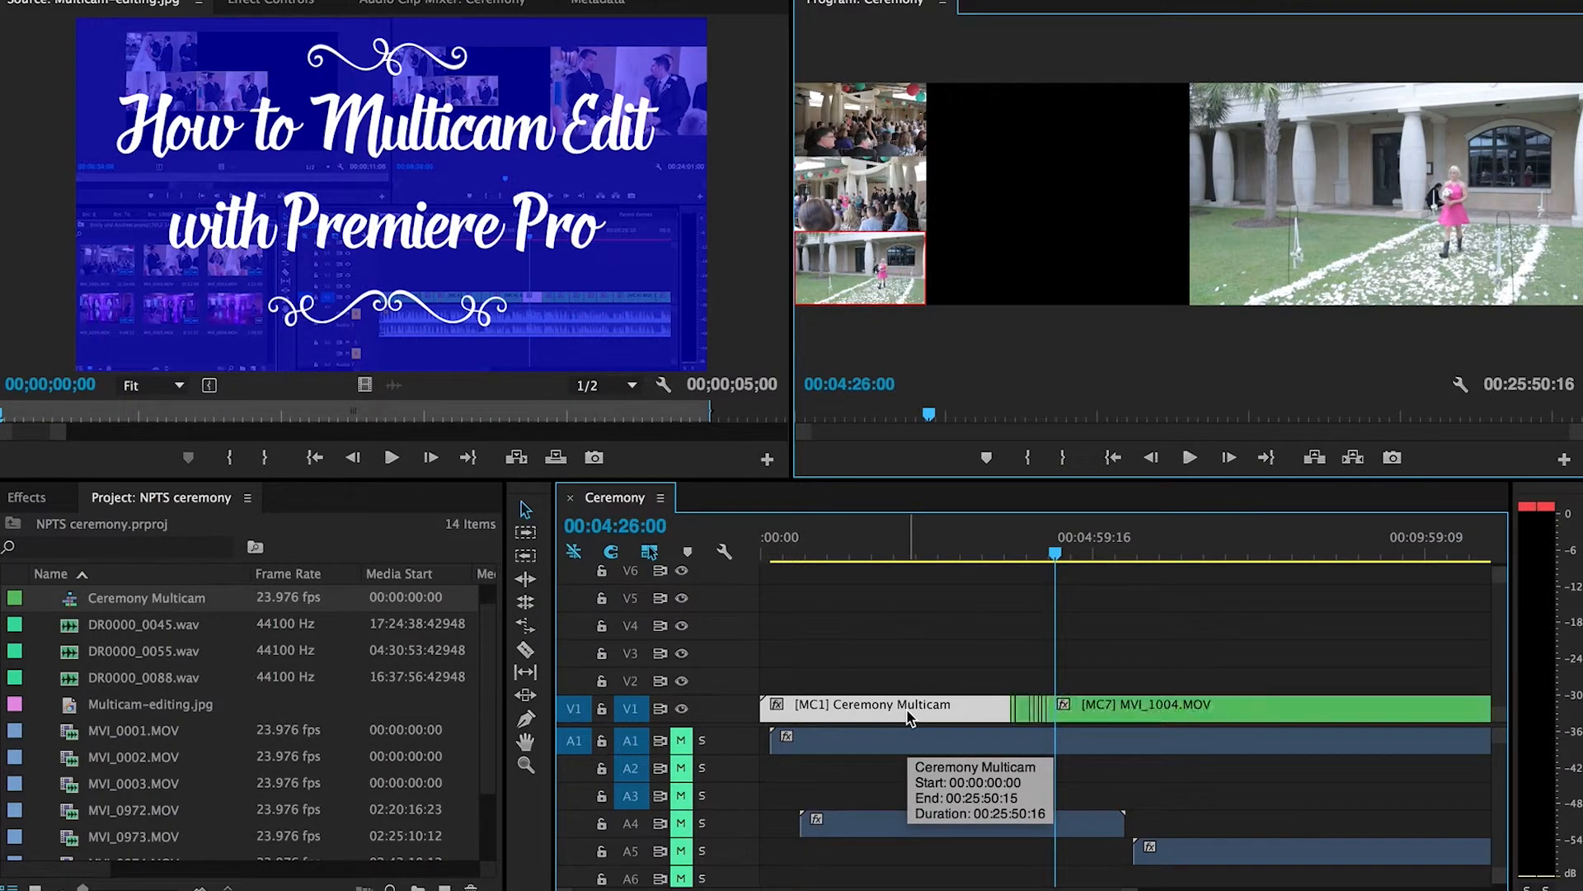
- Review the new camera cuts on V1 by scrubbing from 00:03:49:18 to 00:03:57:00
{"action": "key", "text": "z"}
{"action": "left_click", "coordinate": [1024, 683]}
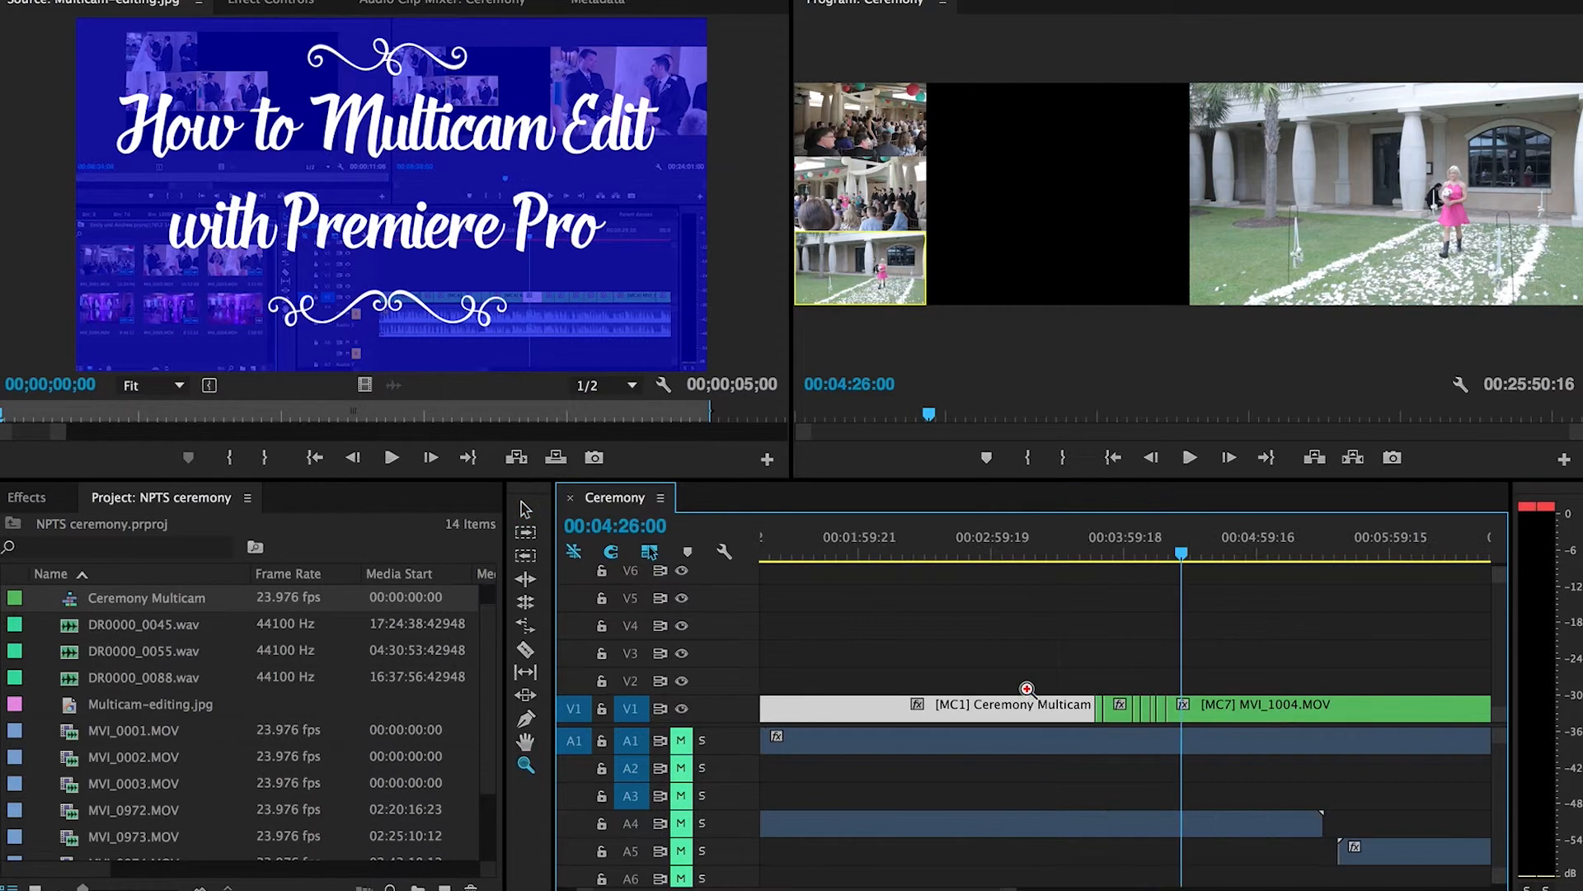
{"action": "left_click", "coordinate": [1093, 691]}
{"action": "key", "text": "v"}
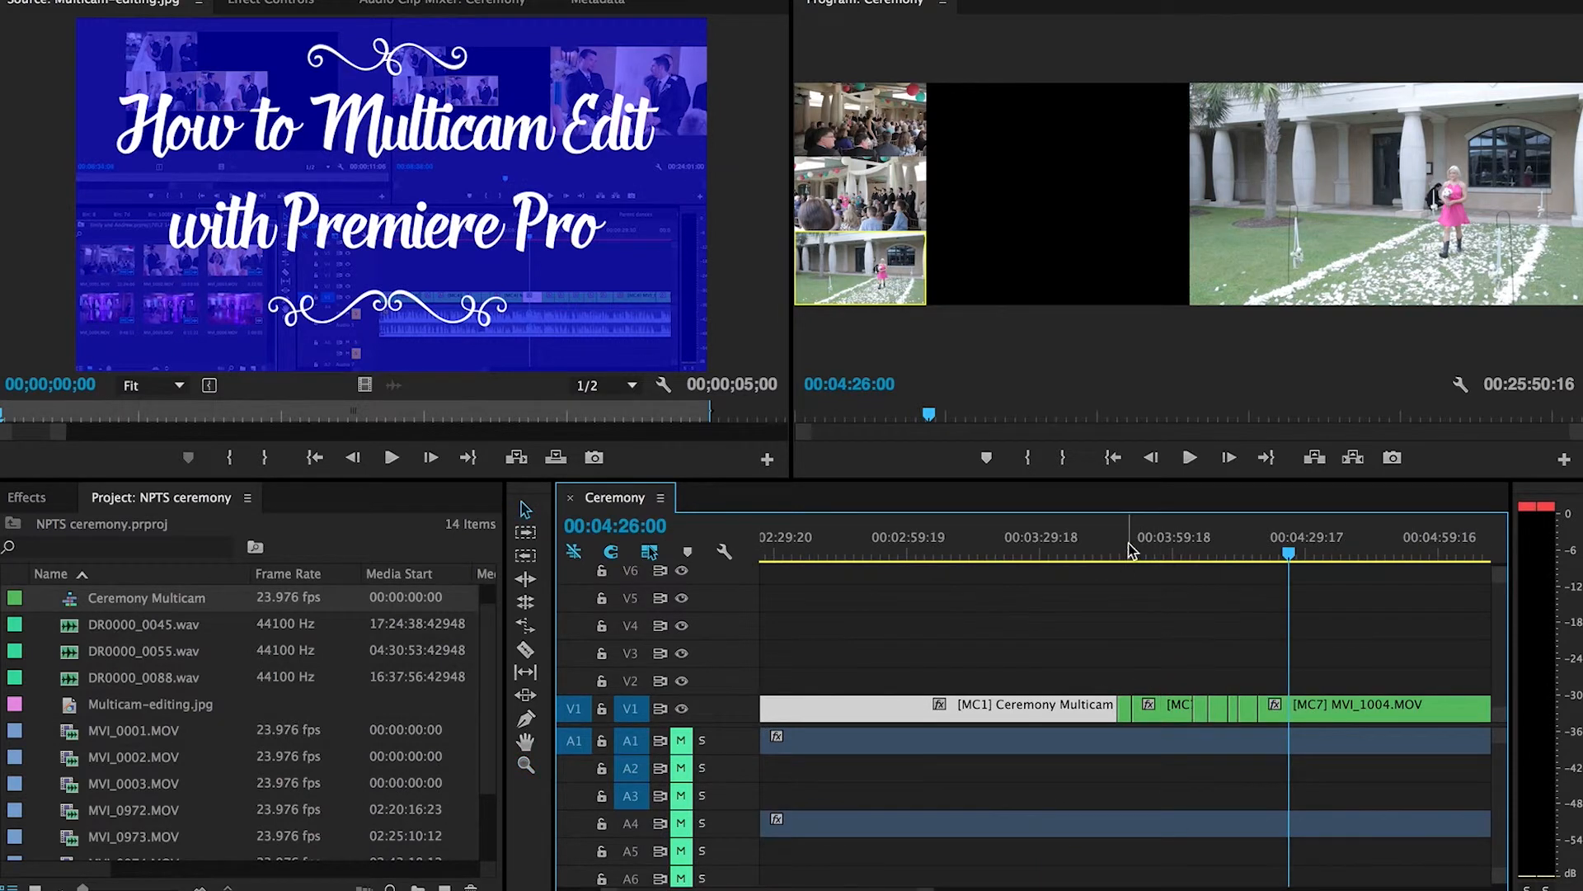
{"action": "left_click", "coordinate": [1127, 552]}
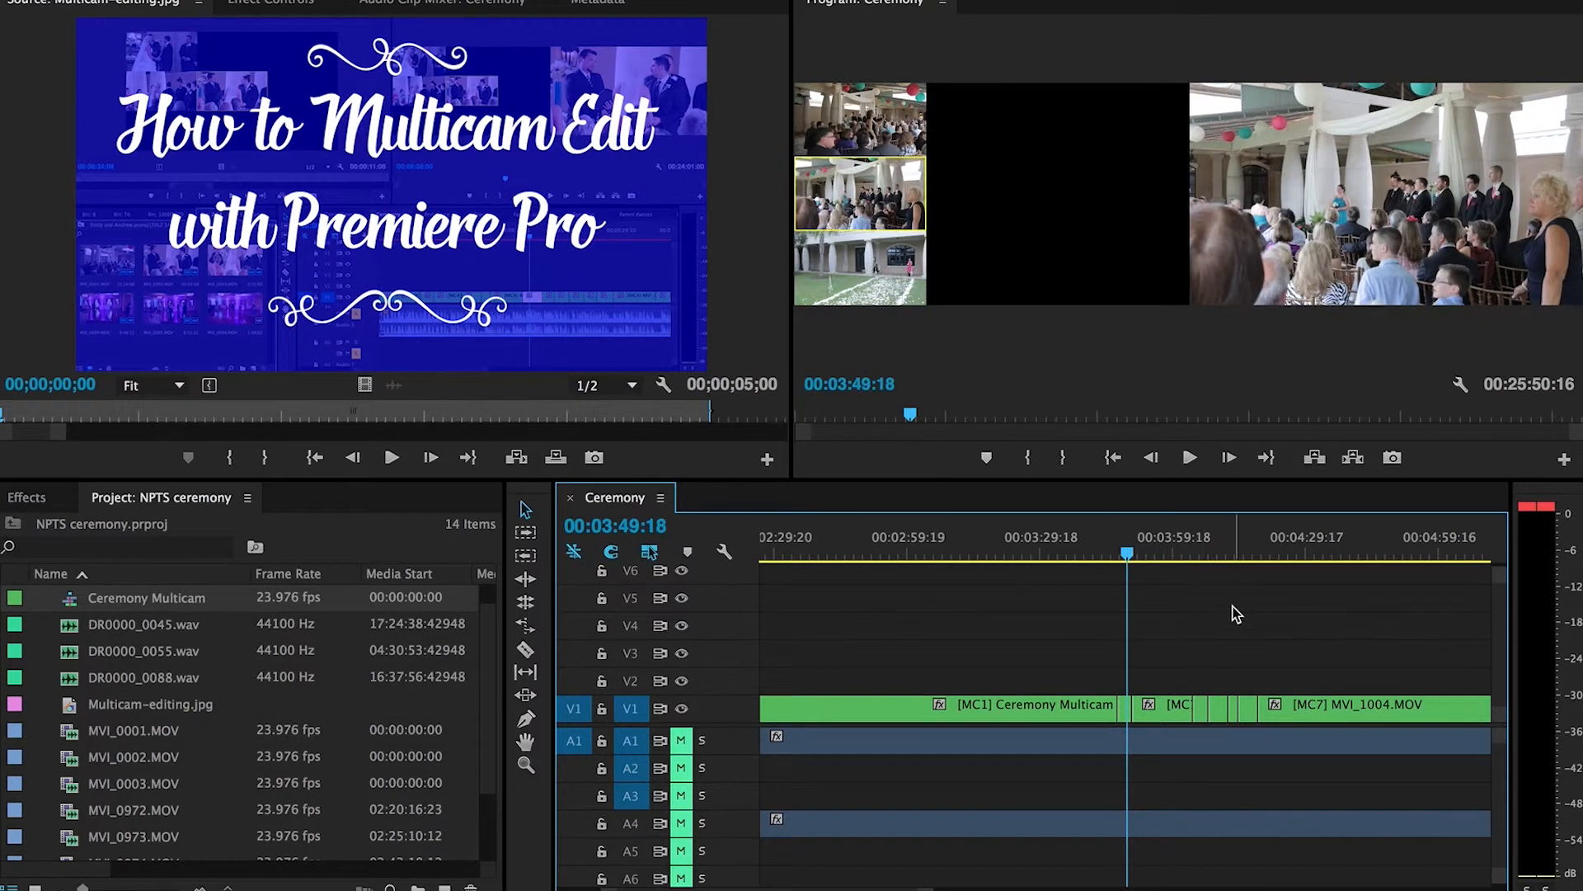
{"action": "left_click", "coordinate": [1126, 553]}
{"action": "left_click_drag", "start_coordinate": [1131, 554], "coordinate": [1160, 554]}
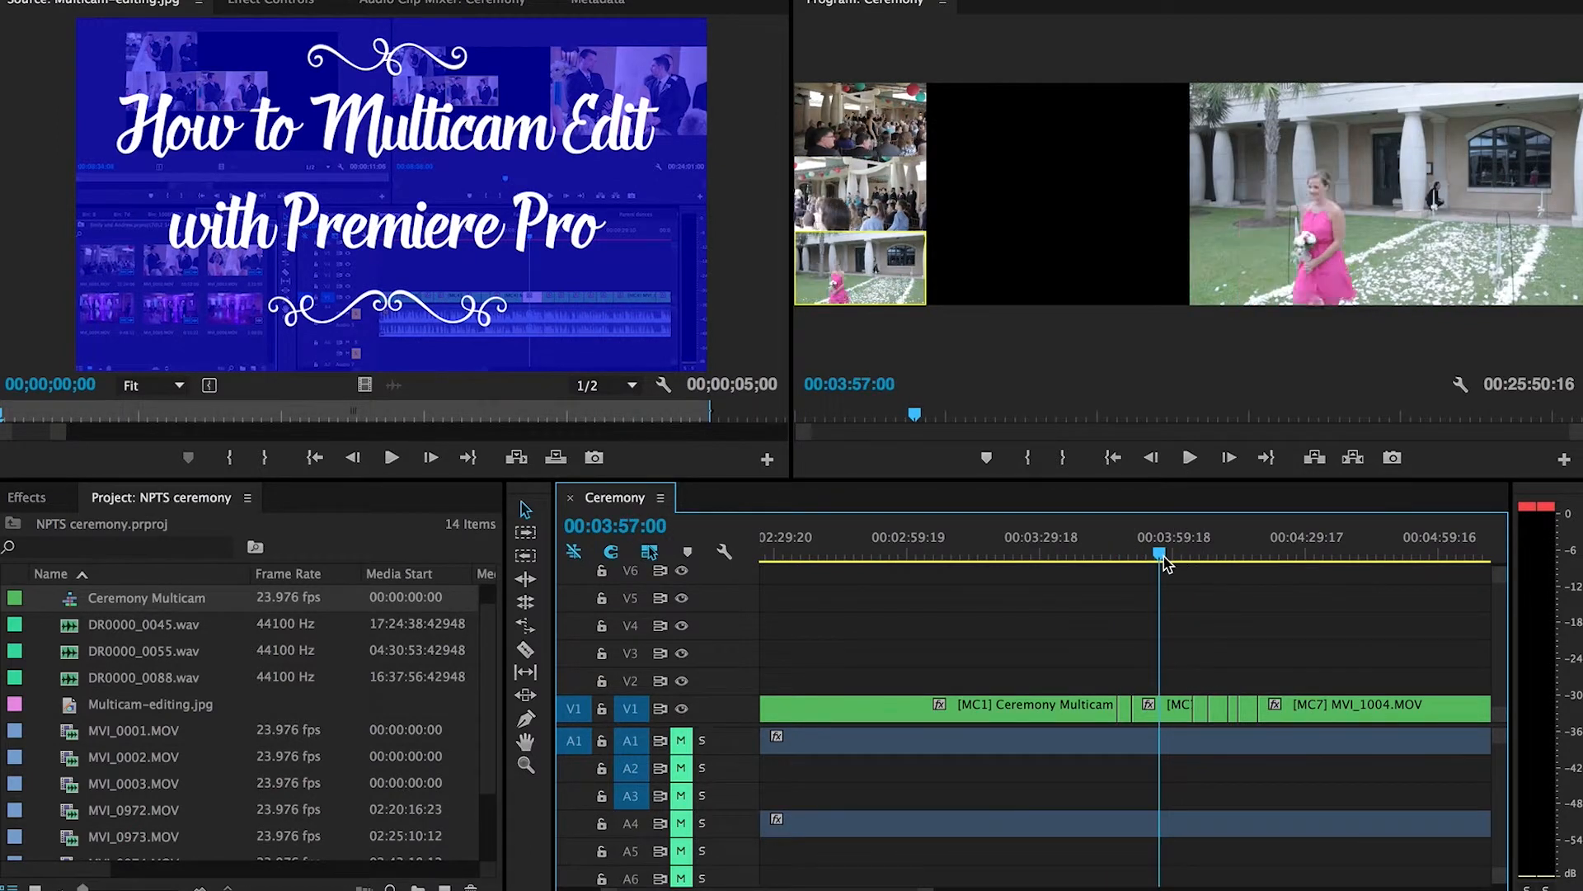
- Switch the multicam segment under the playhead at 00:03:57:00 to Camera 1
{"action": "right_click", "coordinate": [1179, 706]}
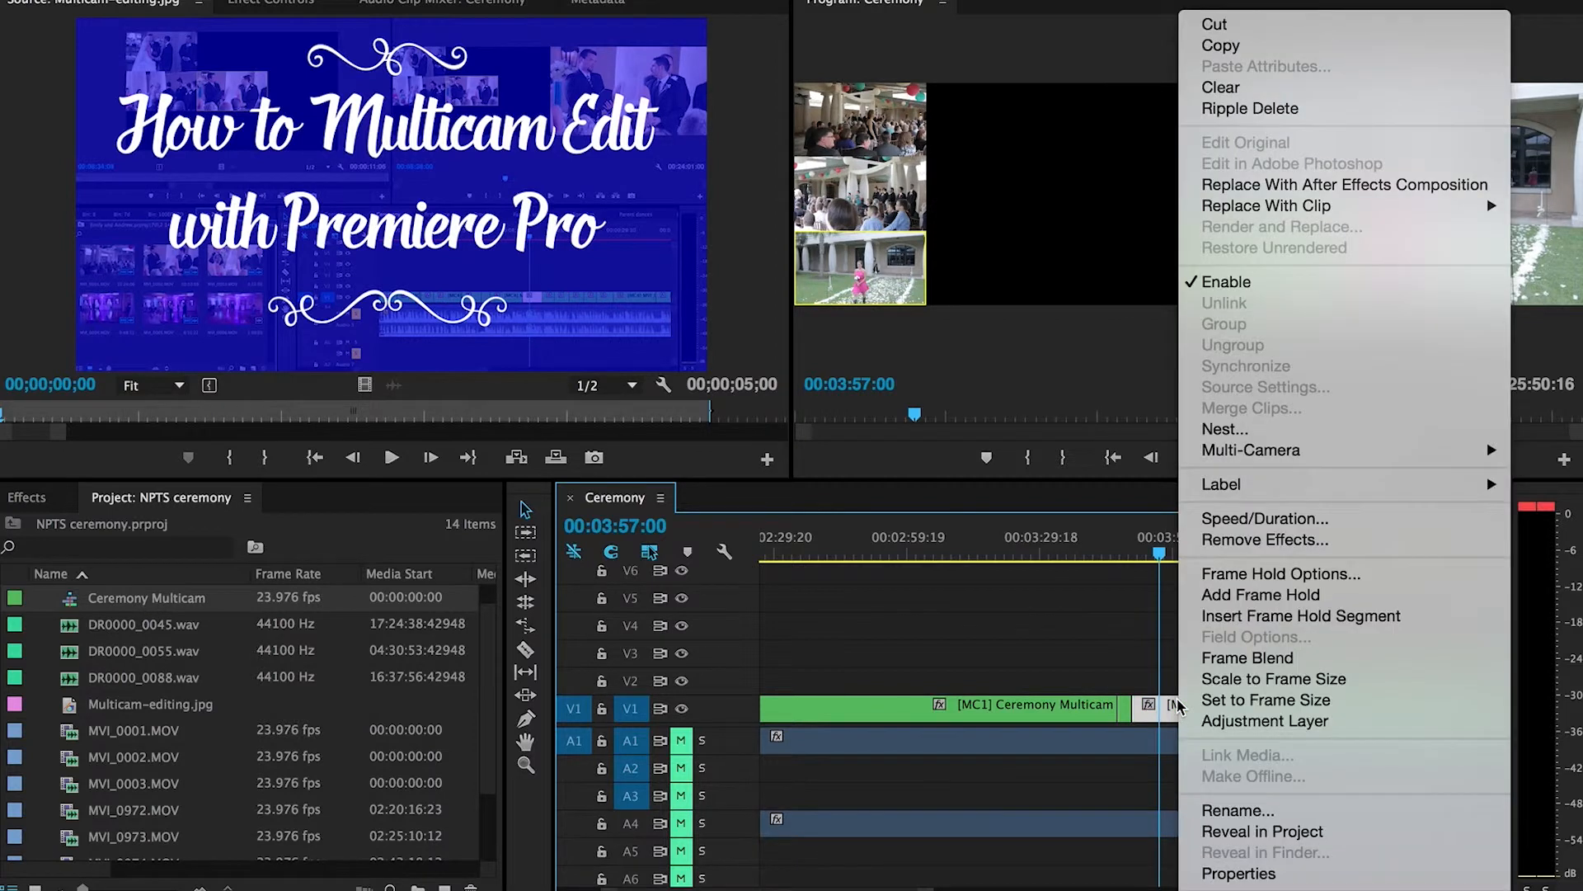
{"action": "mouse_move", "coordinate": [1226, 461]}
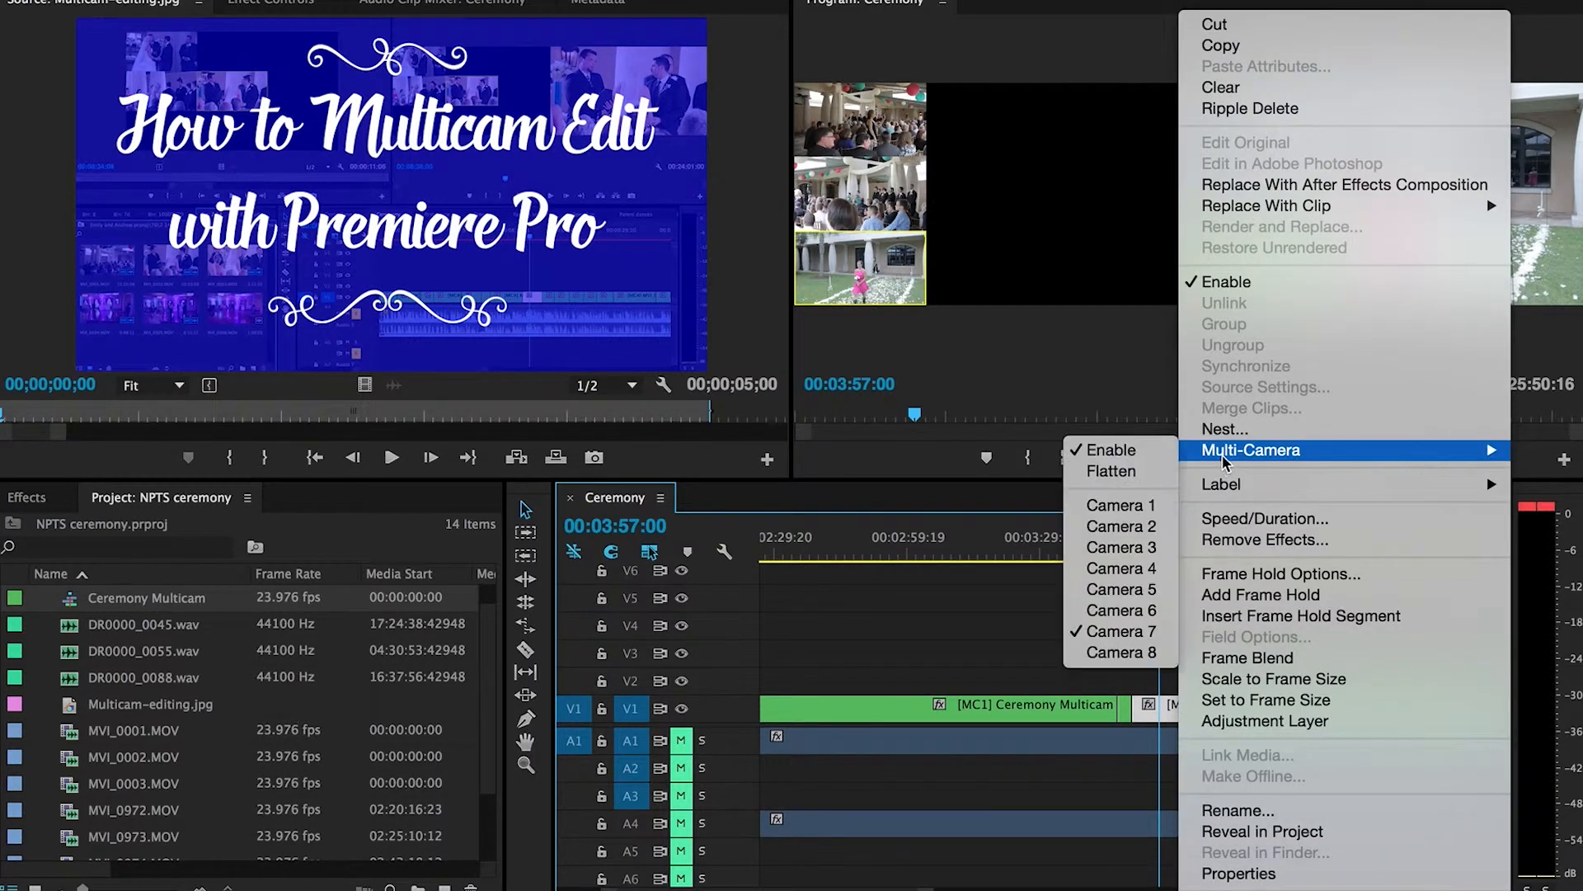
{"action": "left_click", "coordinate": [1122, 505]}
- Use a rolling edit to move the cut at the start of the Camera 1 segment to 00:03:54:18, and scrub past it
{"action": "left_click", "coordinate": [1126, 558]}
{"action": "left_click_drag", "start_coordinate": [1126, 557], "coordinate": [1148, 560]}
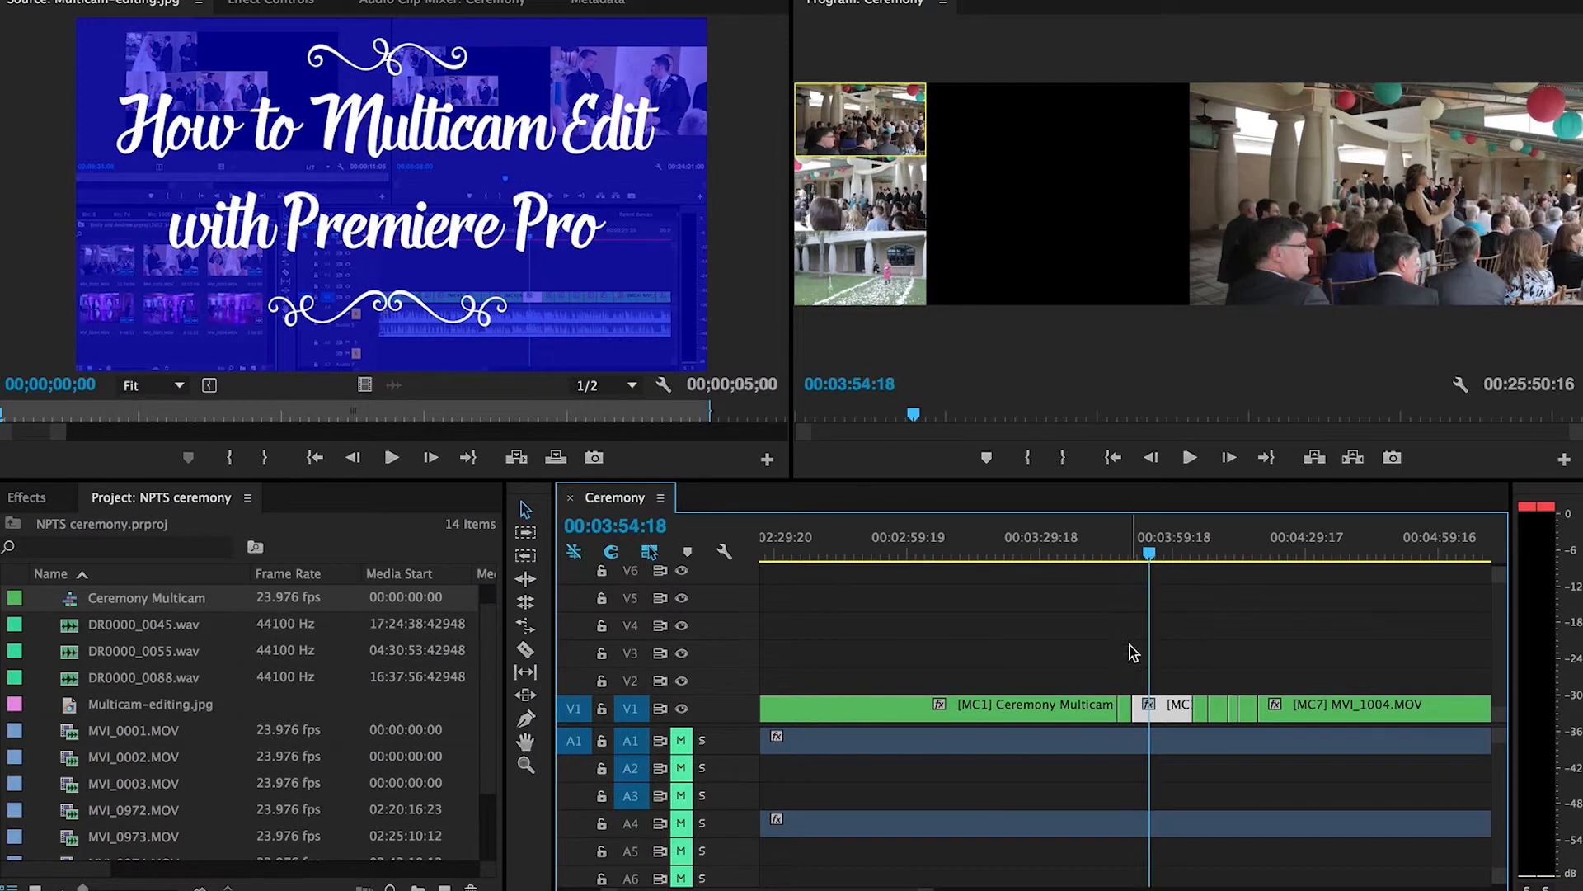
{"action": "key", "text": "n"}
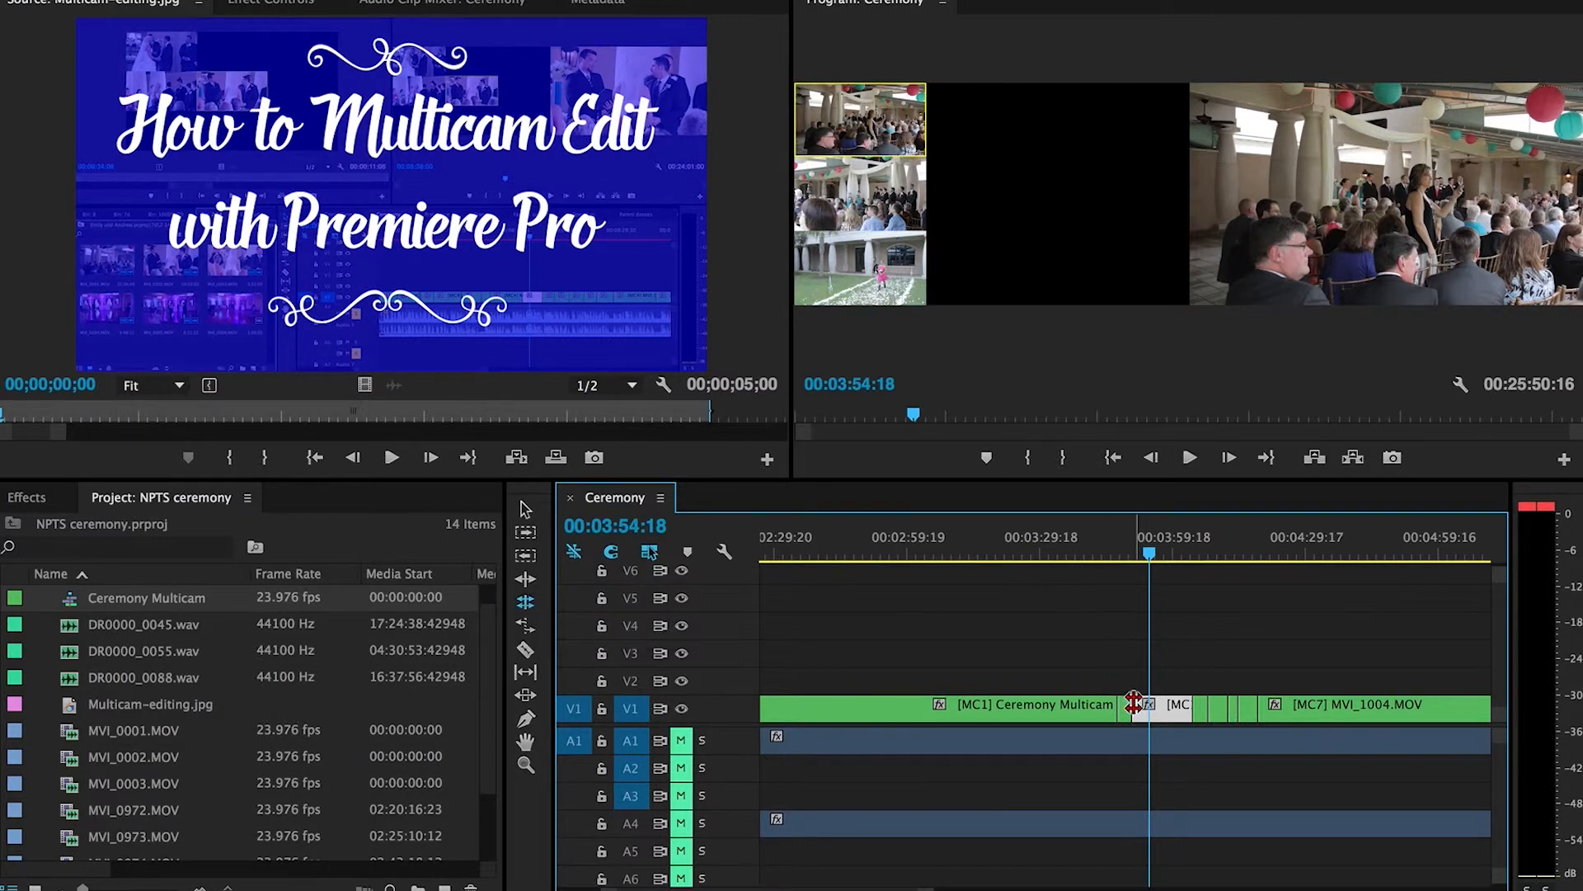
{"action": "left_click_drag", "start_coordinate": [1132, 709], "coordinate": [1138, 705]}
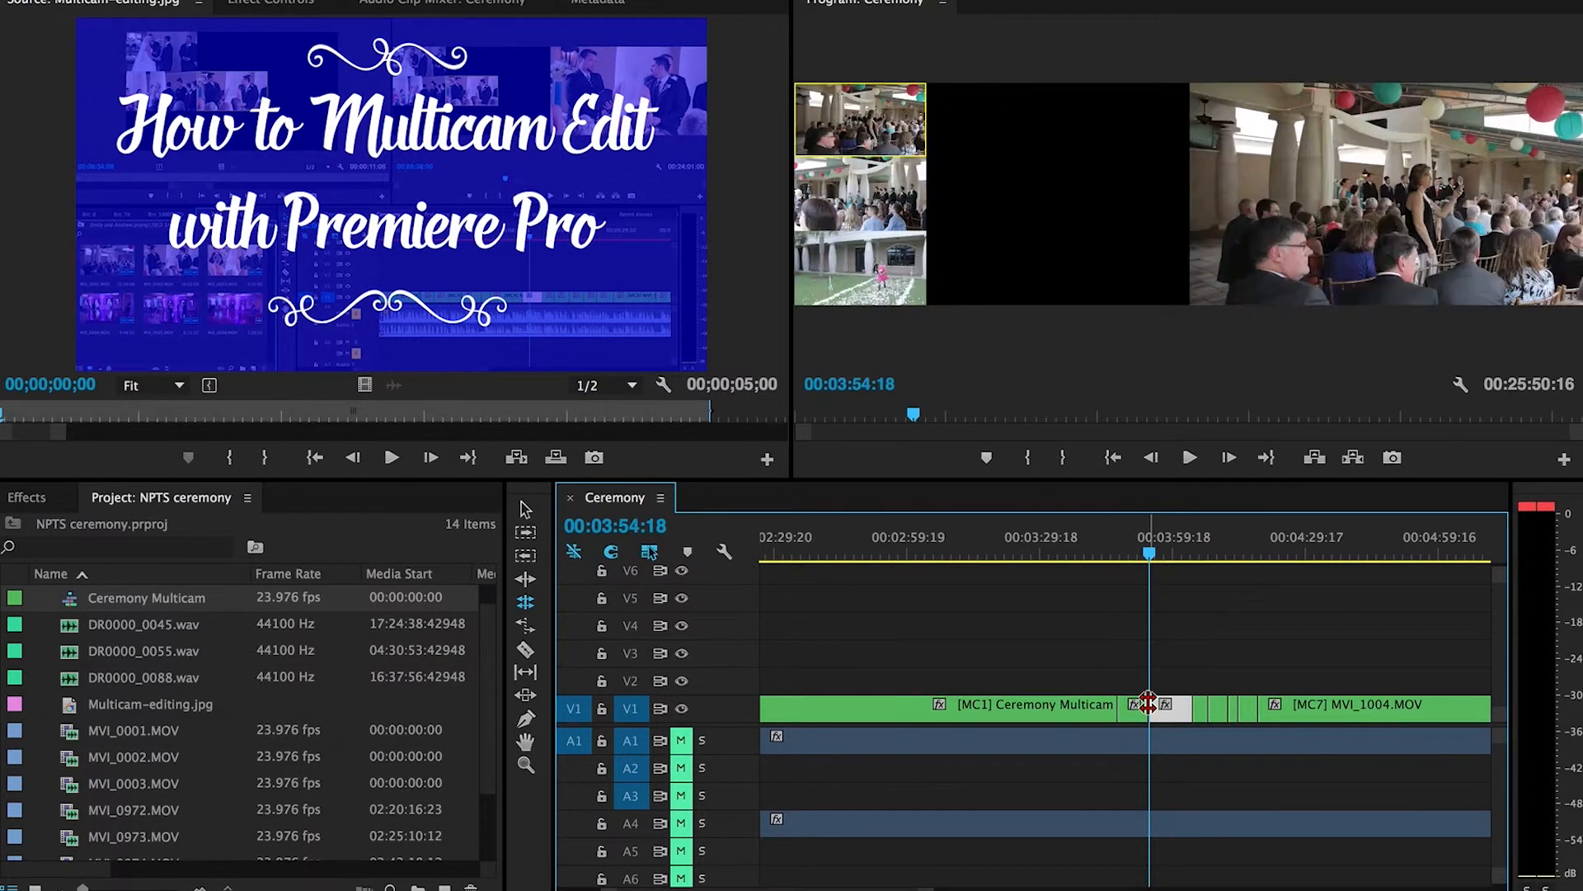
{"action": "left_click_drag", "start_coordinate": [1138, 561], "coordinate": [1172, 548]}
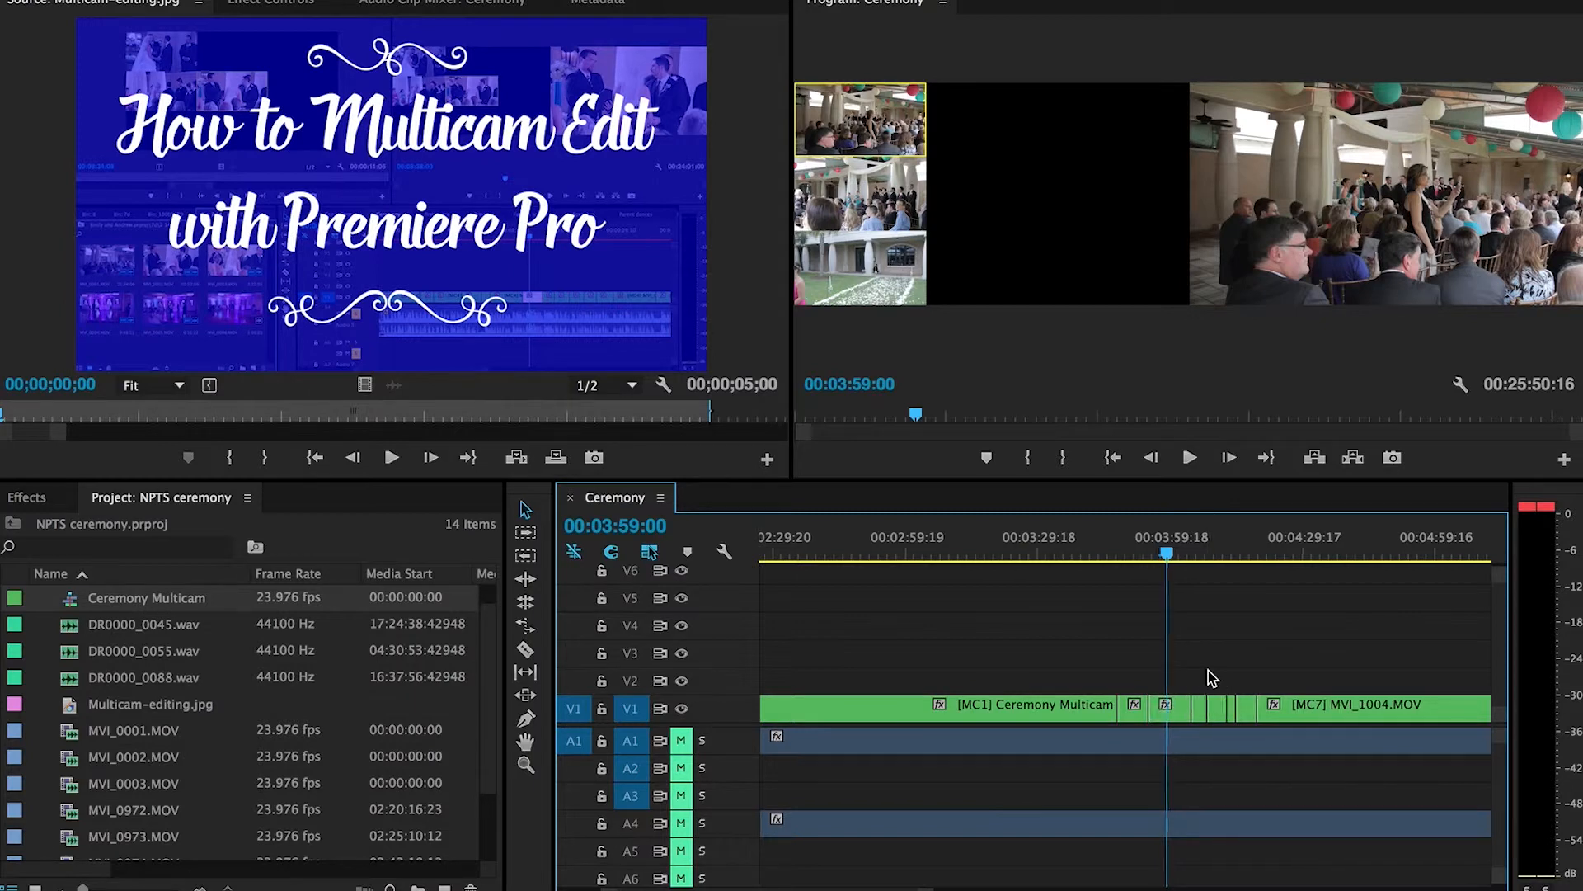
- Open the nested Ceremony Multicam sequence and examine its stacked camera clips, including MVI_1004.MOV on V7
{"action": "key", "text": "minus"}
{"action": "key", "text": "minus"}
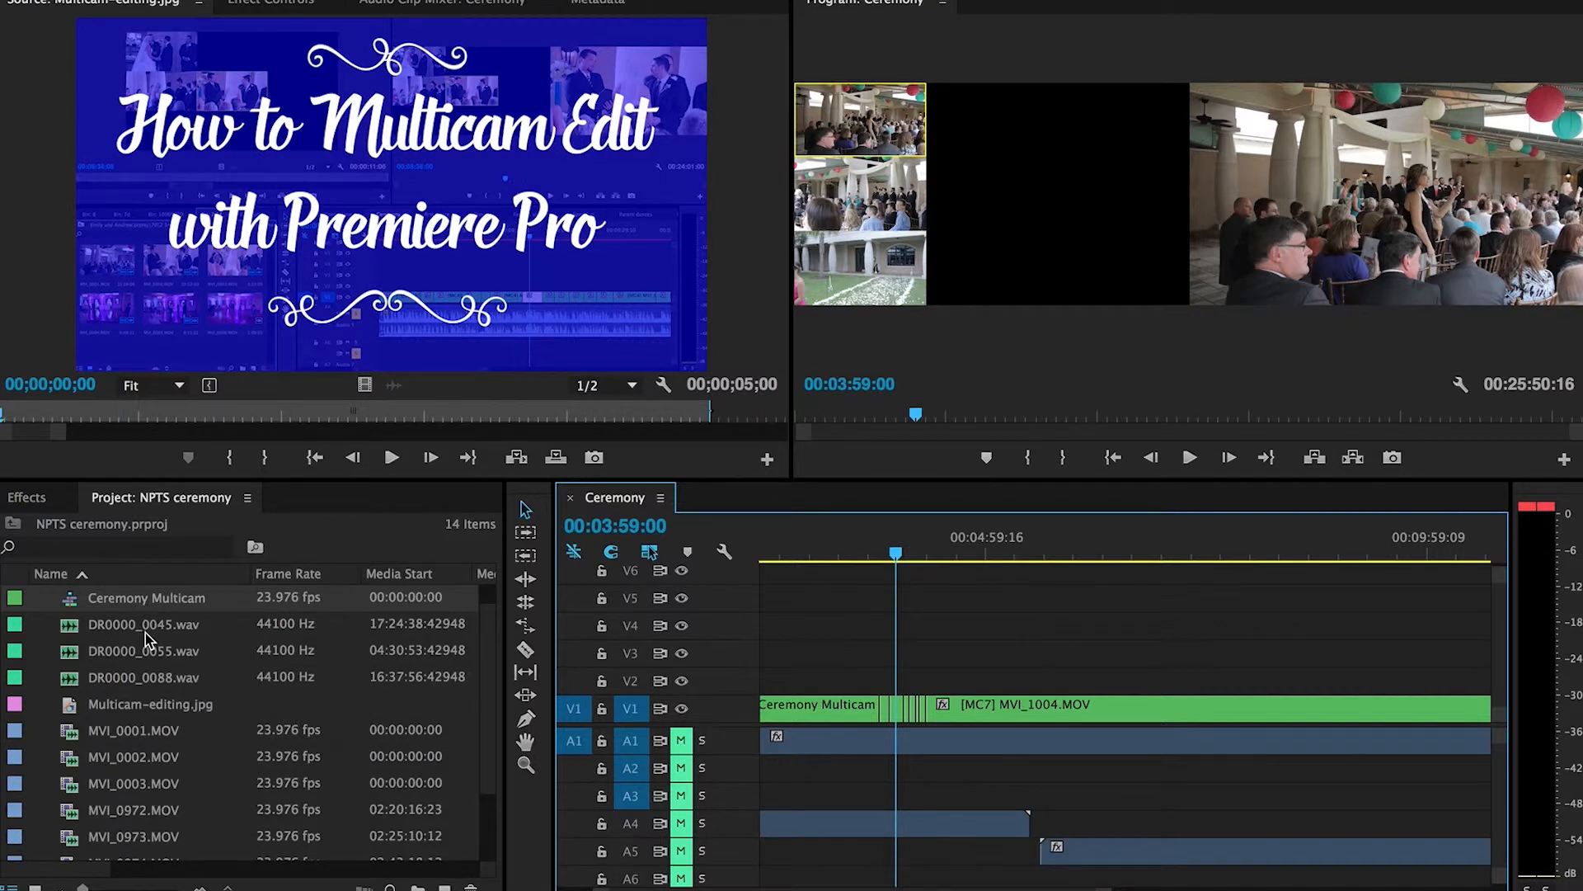
{"action": "double_click", "coordinate": [146, 601]}
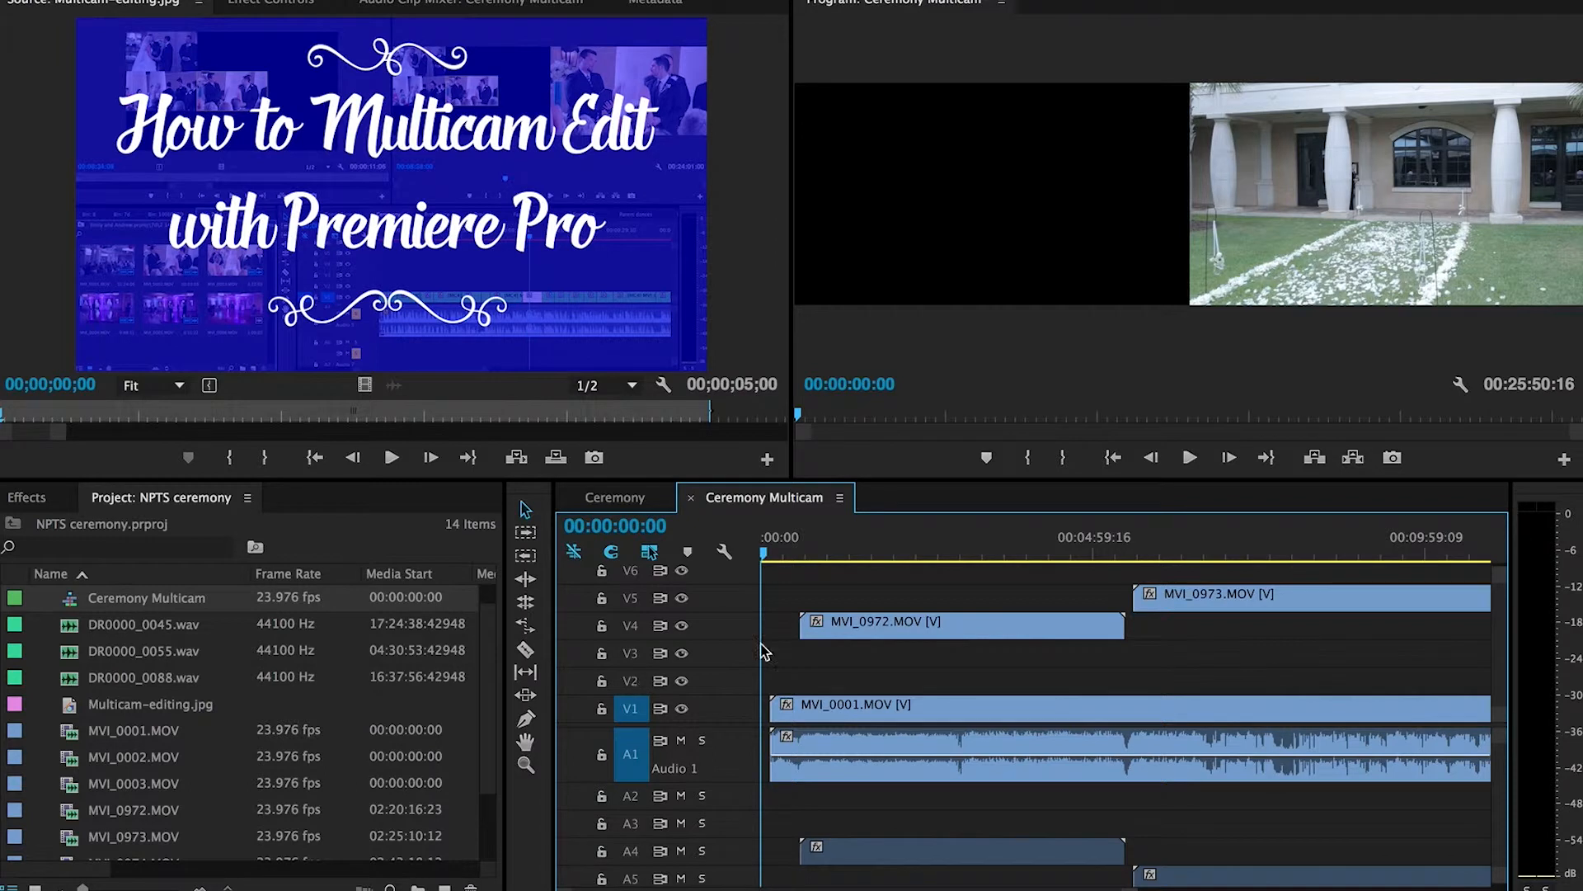
{"action": "scroll", "coordinate": [1103, 608], "scroll_direction": "right", "scroll_amount": 5}
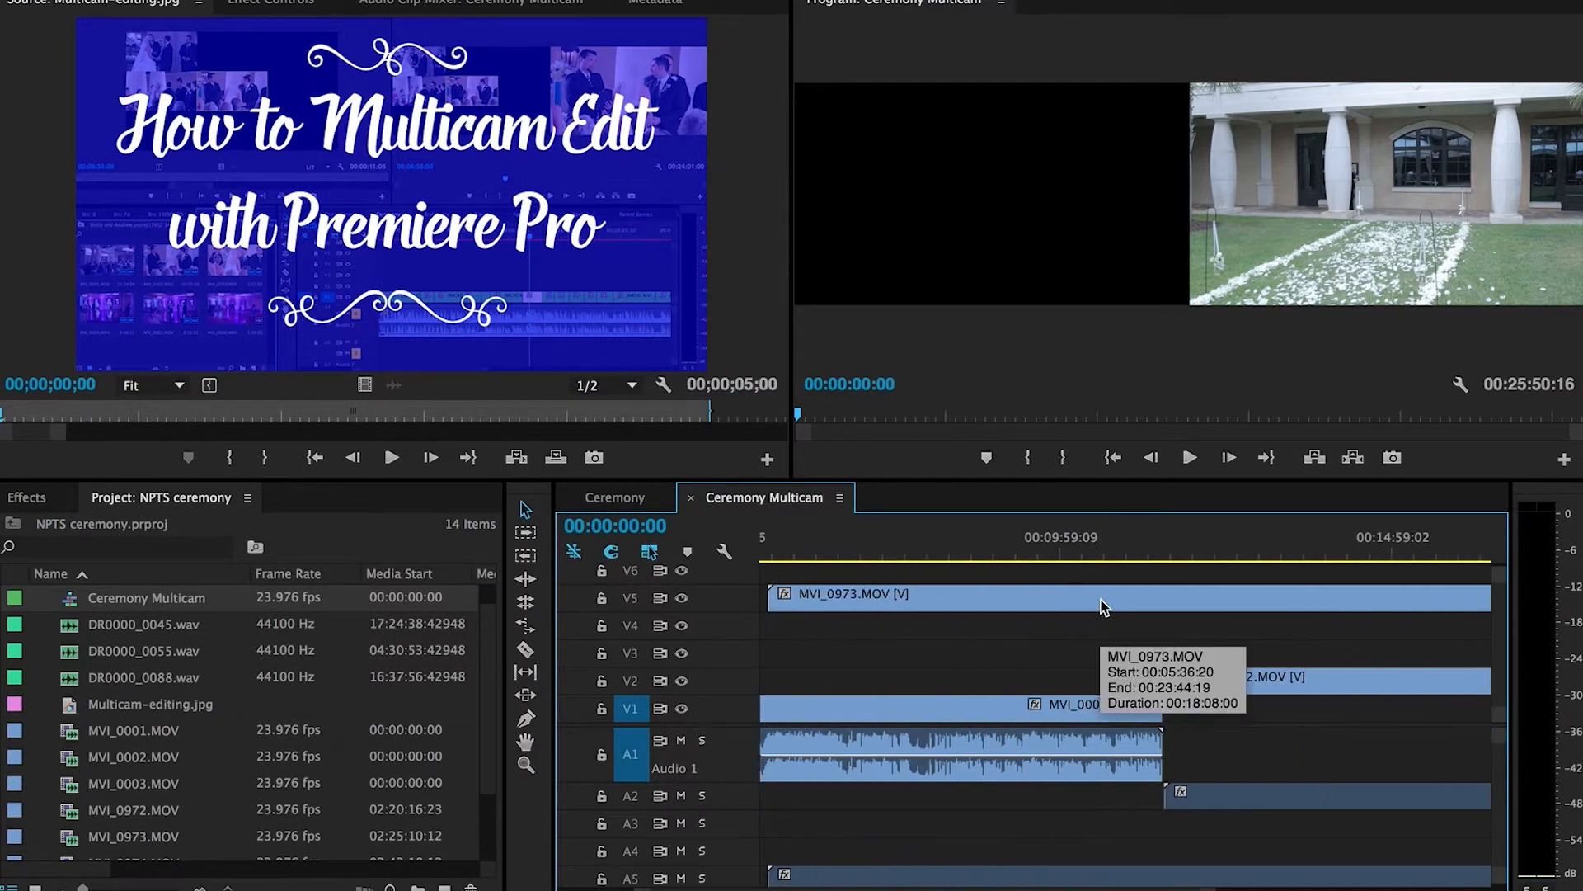
{"action": "scroll", "coordinate": [1103, 607], "scroll_direction": "right", "scroll_amount": 5}
{"action": "scroll", "coordinate": [1103, 608], "scroll_direction": "up", "scroll_amount": 1}
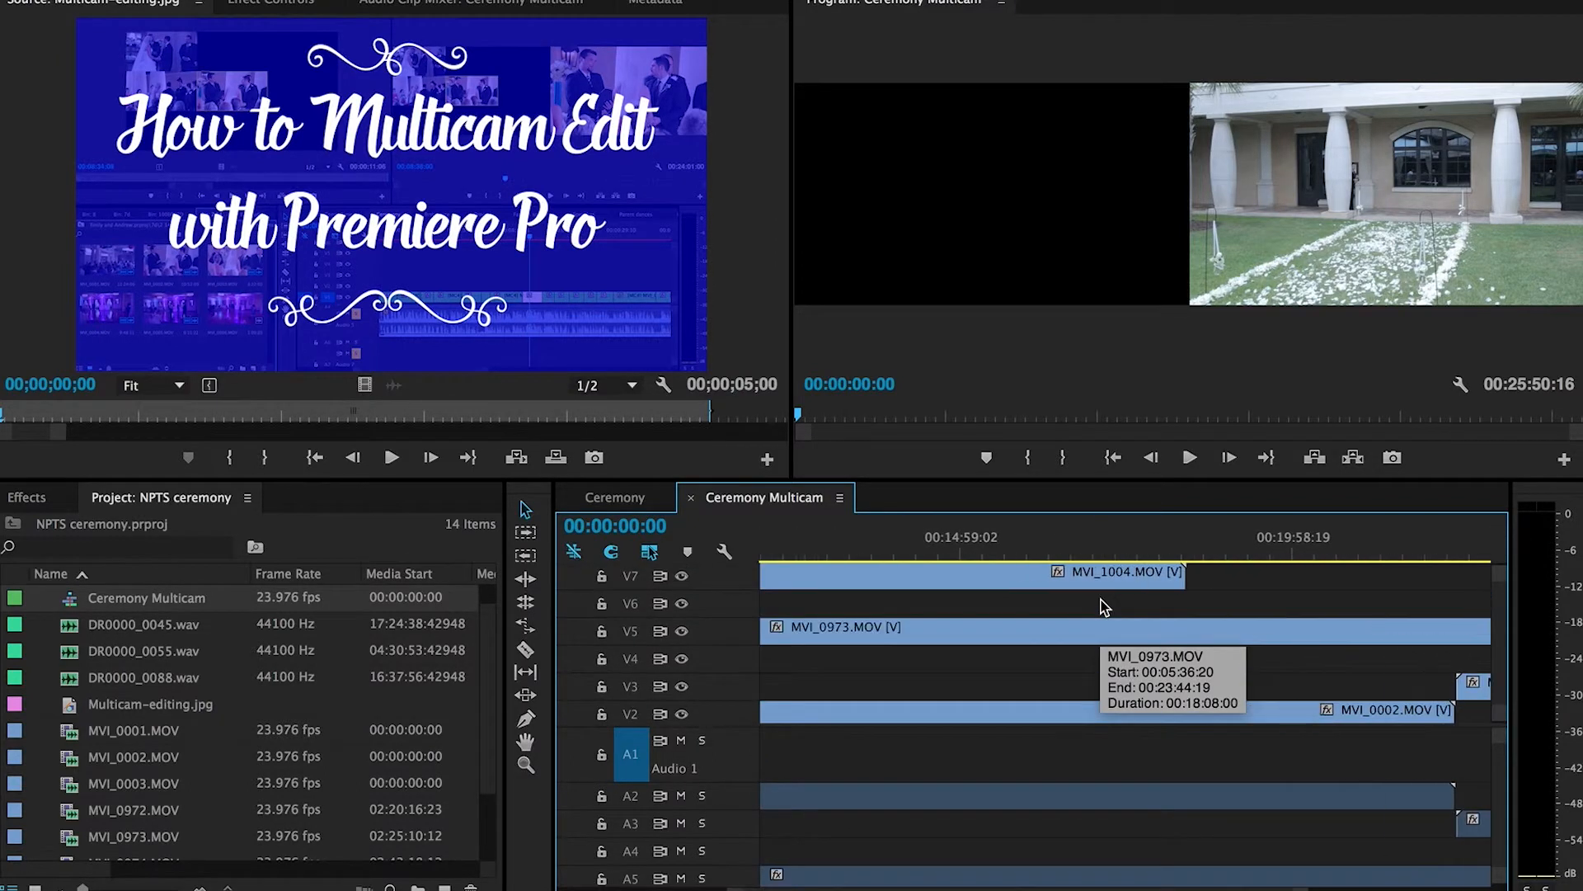
{"action": "scroll", "coordinate": [1104, 608], "scroll_direction": "up", "scroll_amount": 2}
{"action": "scroll", "coordinate": [1103, 607], "scroll_direction": "left", "scroll_amount": 10}
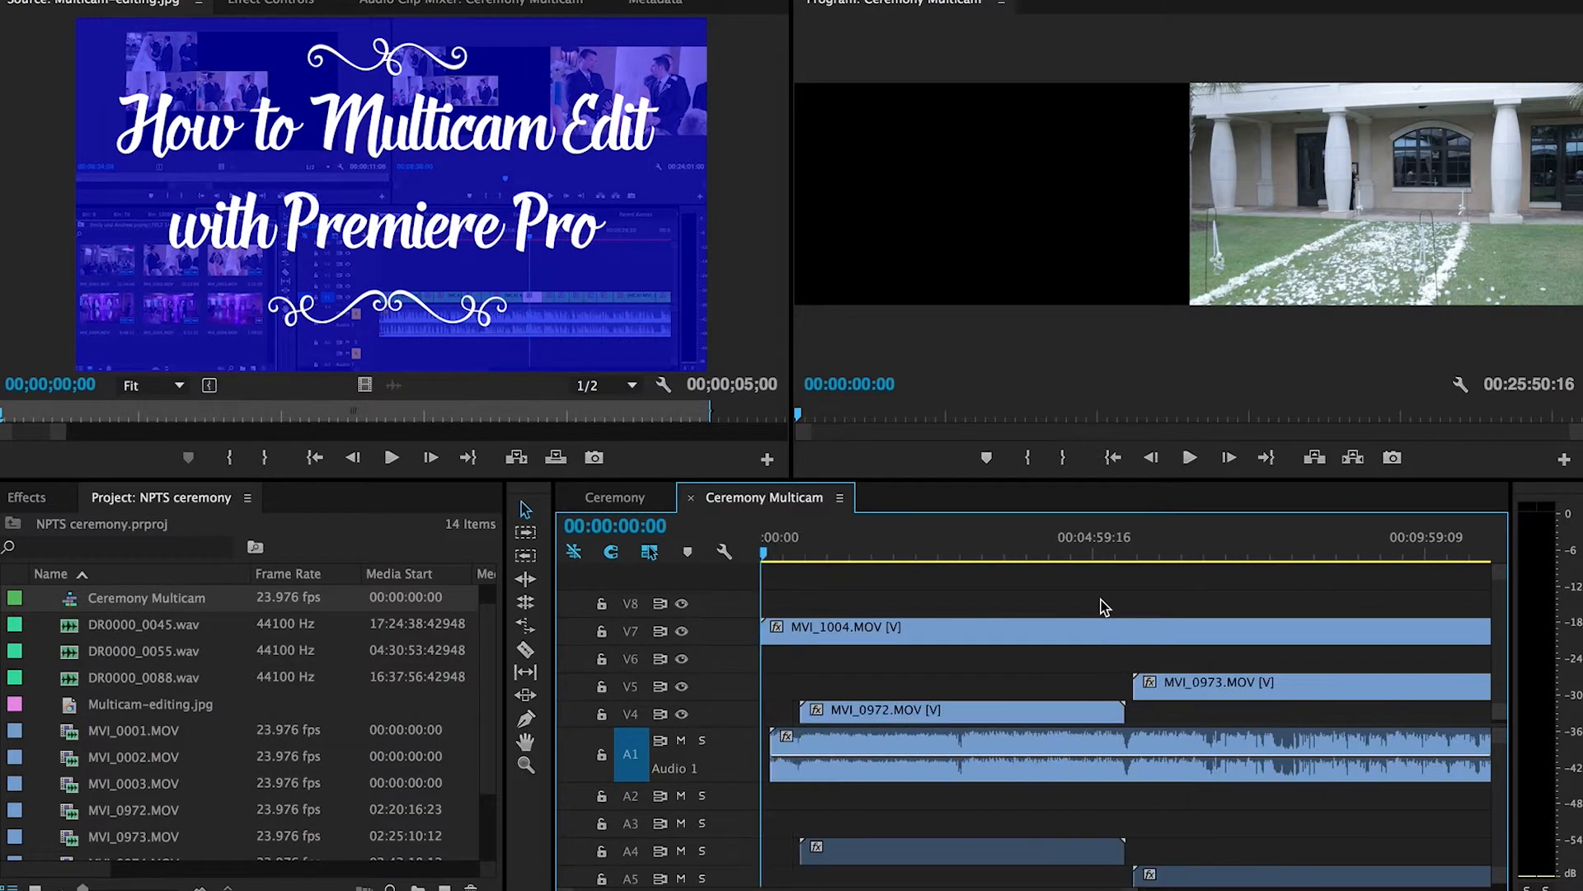
{"action": "left_click", "coordinate": [1080, 635]}
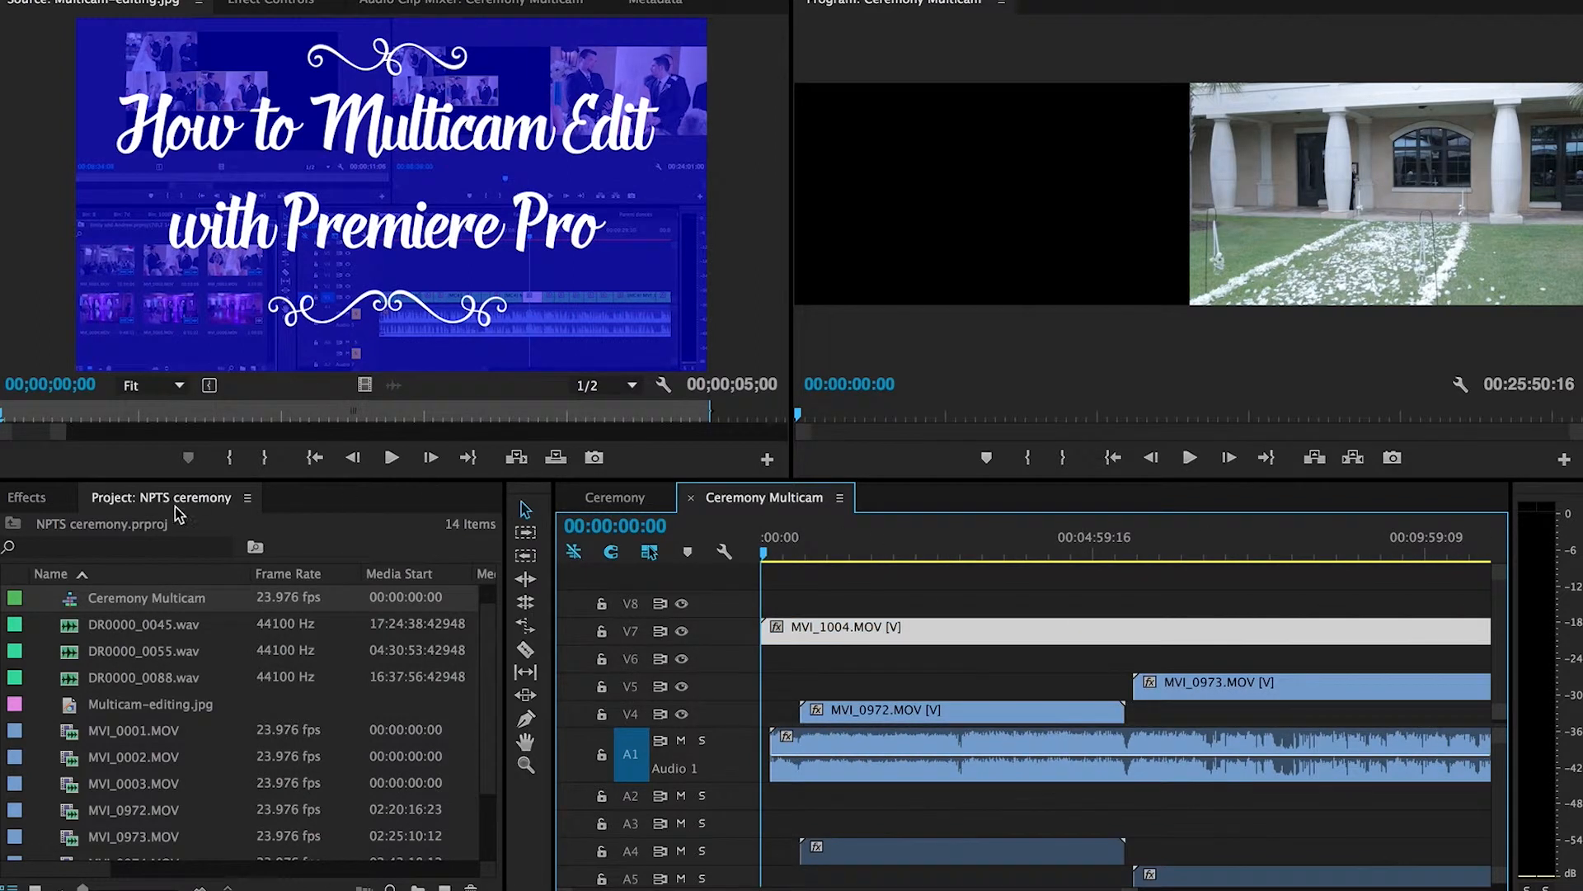
- Return to the Ceremony sequence and scrub its camera cuts from 00:03:59:00 to 00:04:06:18
{"action": "left_click", "coordinate": [617, 499]}
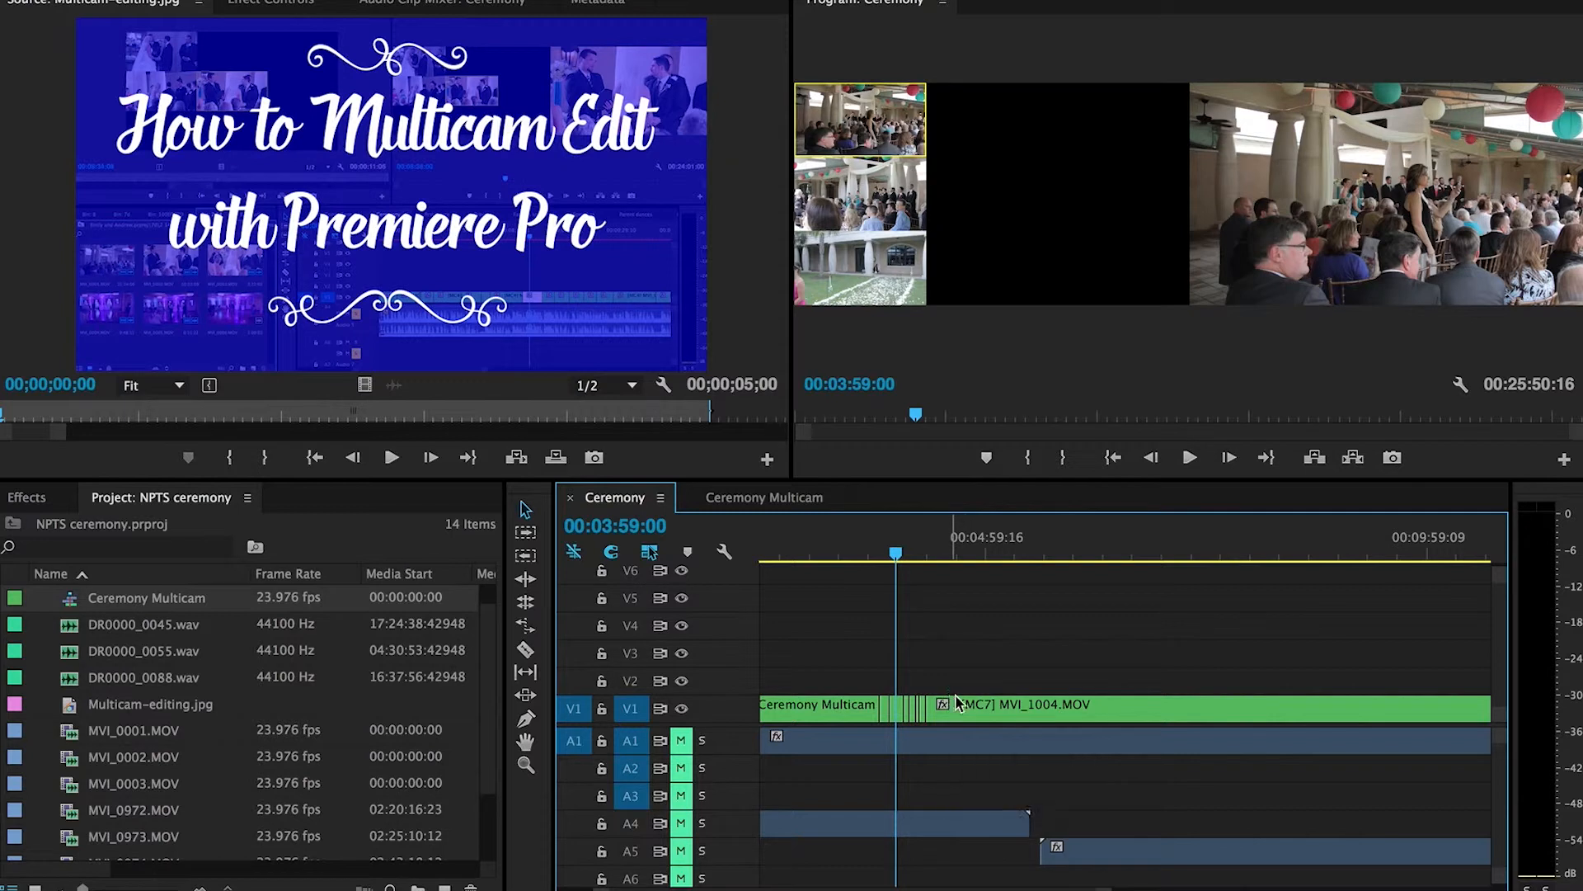
{"action": "left_click_drag", "start_coordinate": [895, 554], "coordinate": [906, 552]}
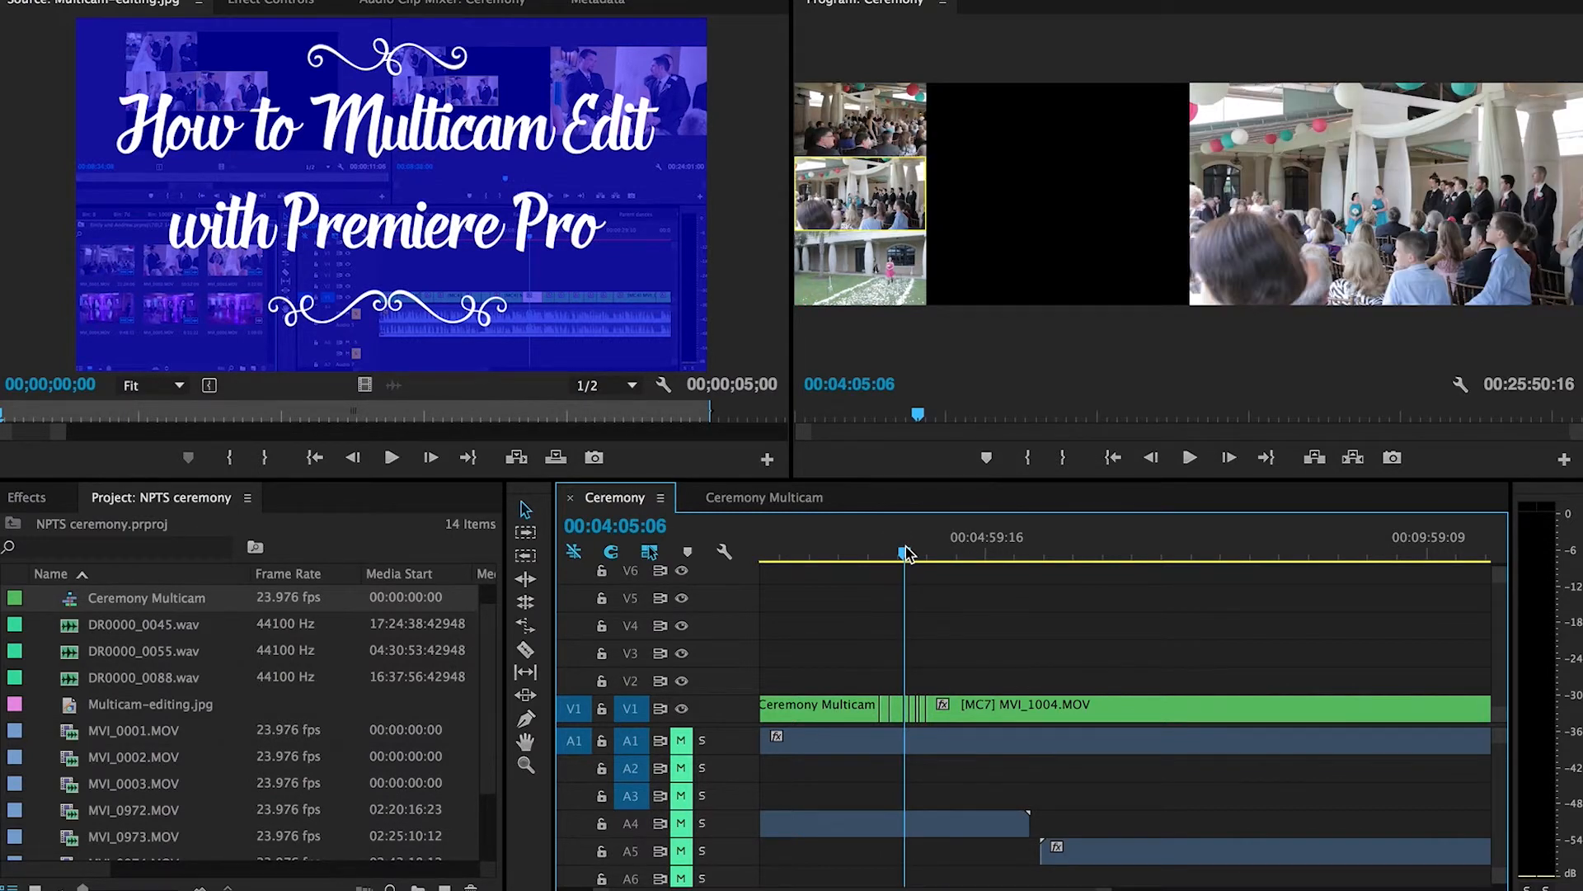
{"action": "left_click_drag", "start_coordinate": [906, 552], "coordinate": [905, 553]}
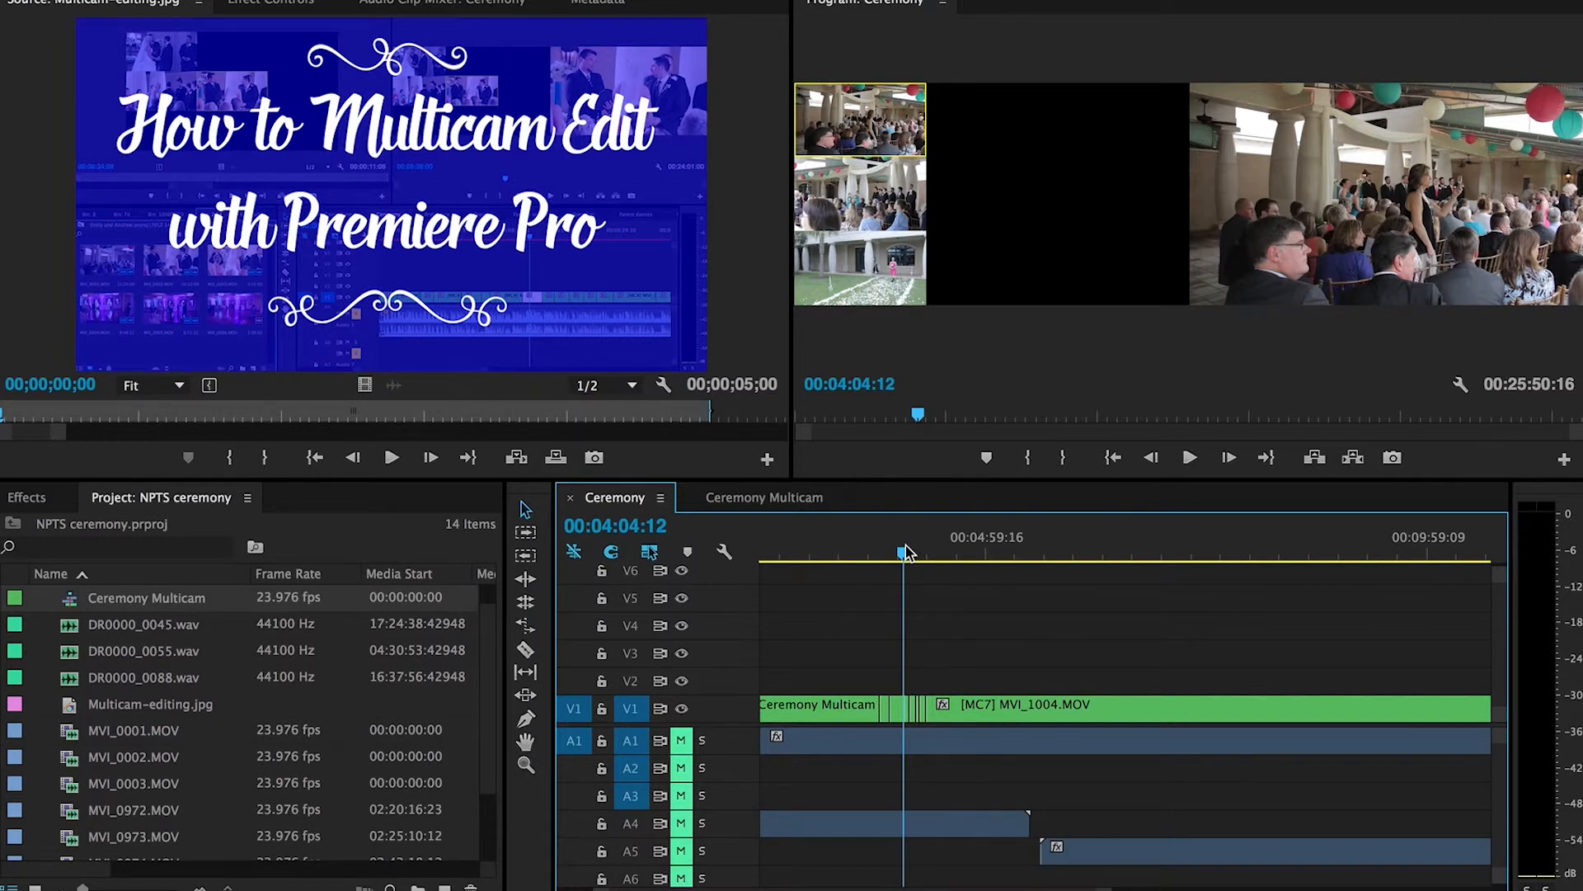
{"action": "left_click", "coordinate": [908, 552]}
{"action": "left_click", "coordinate": [907, 553]}
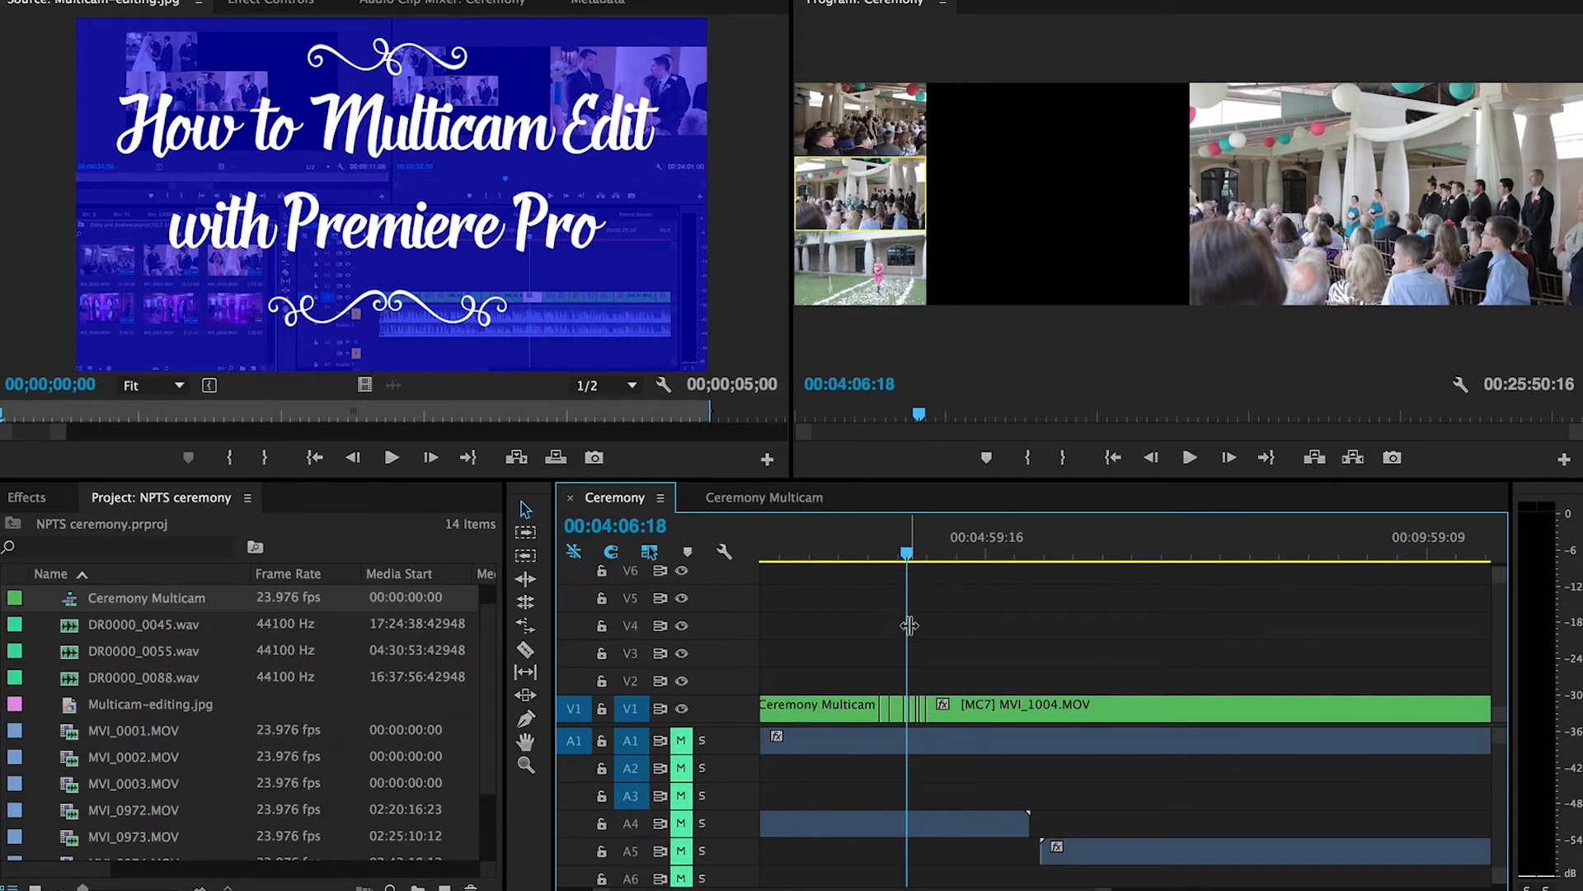
- Survey the edited Ceremony sequence and scrub the remaining camera cuts up to 00:04:12:09
{"action": "key", "text": "minus"}
{"action": "key", "text": "minus"}
{"action": "key", "text": "minus"}
{"action": "key", "text": "minus"}
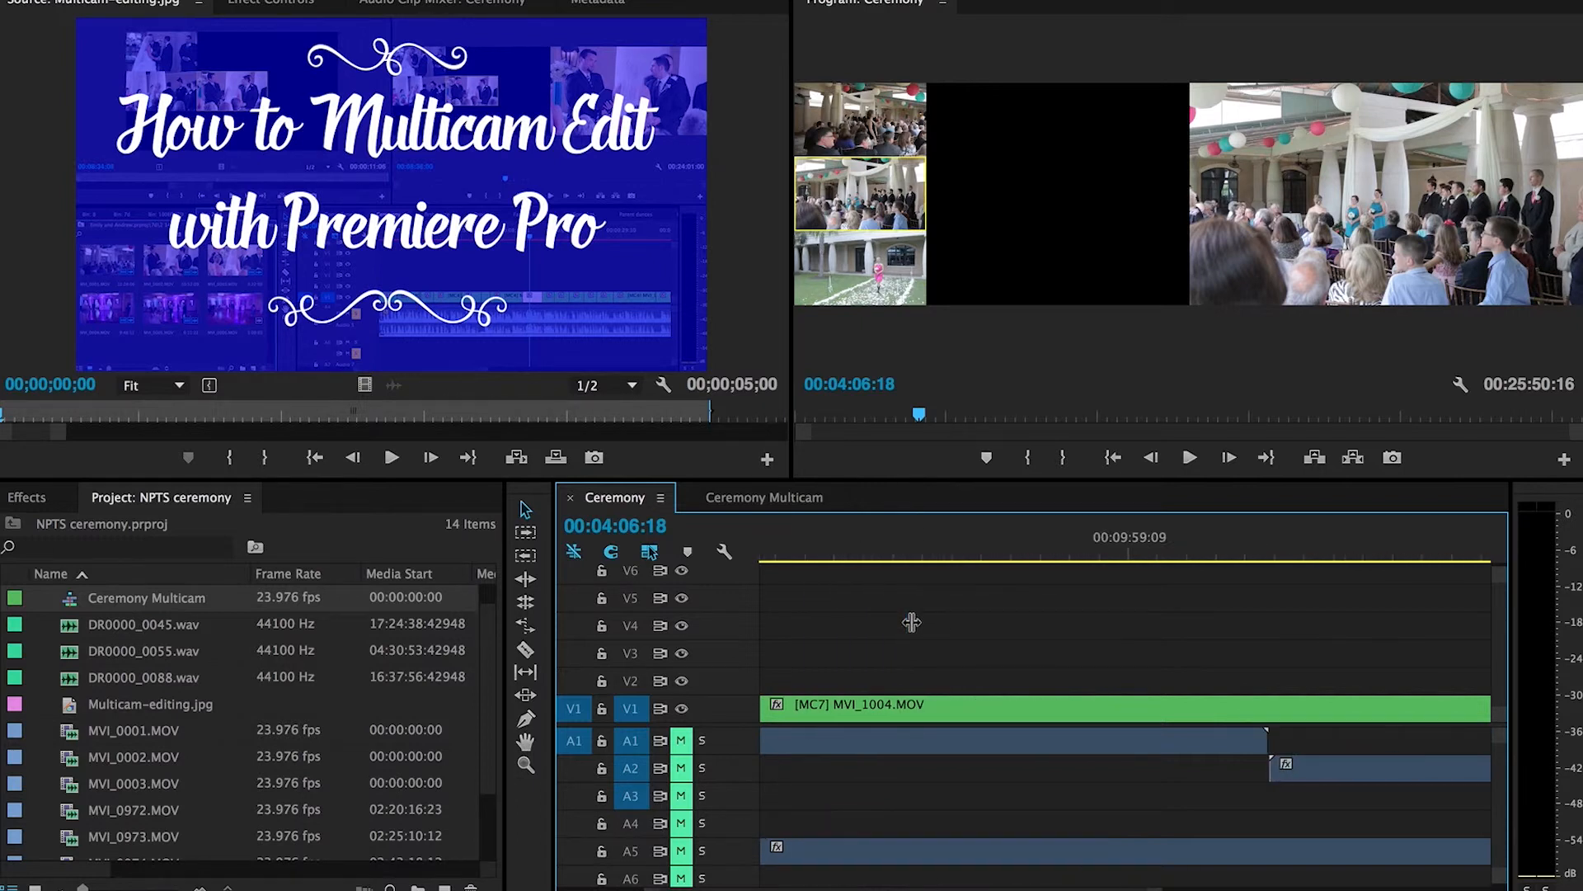
{"action": "key", "text": "equal"}
{"action": "key", "text": "equal"}
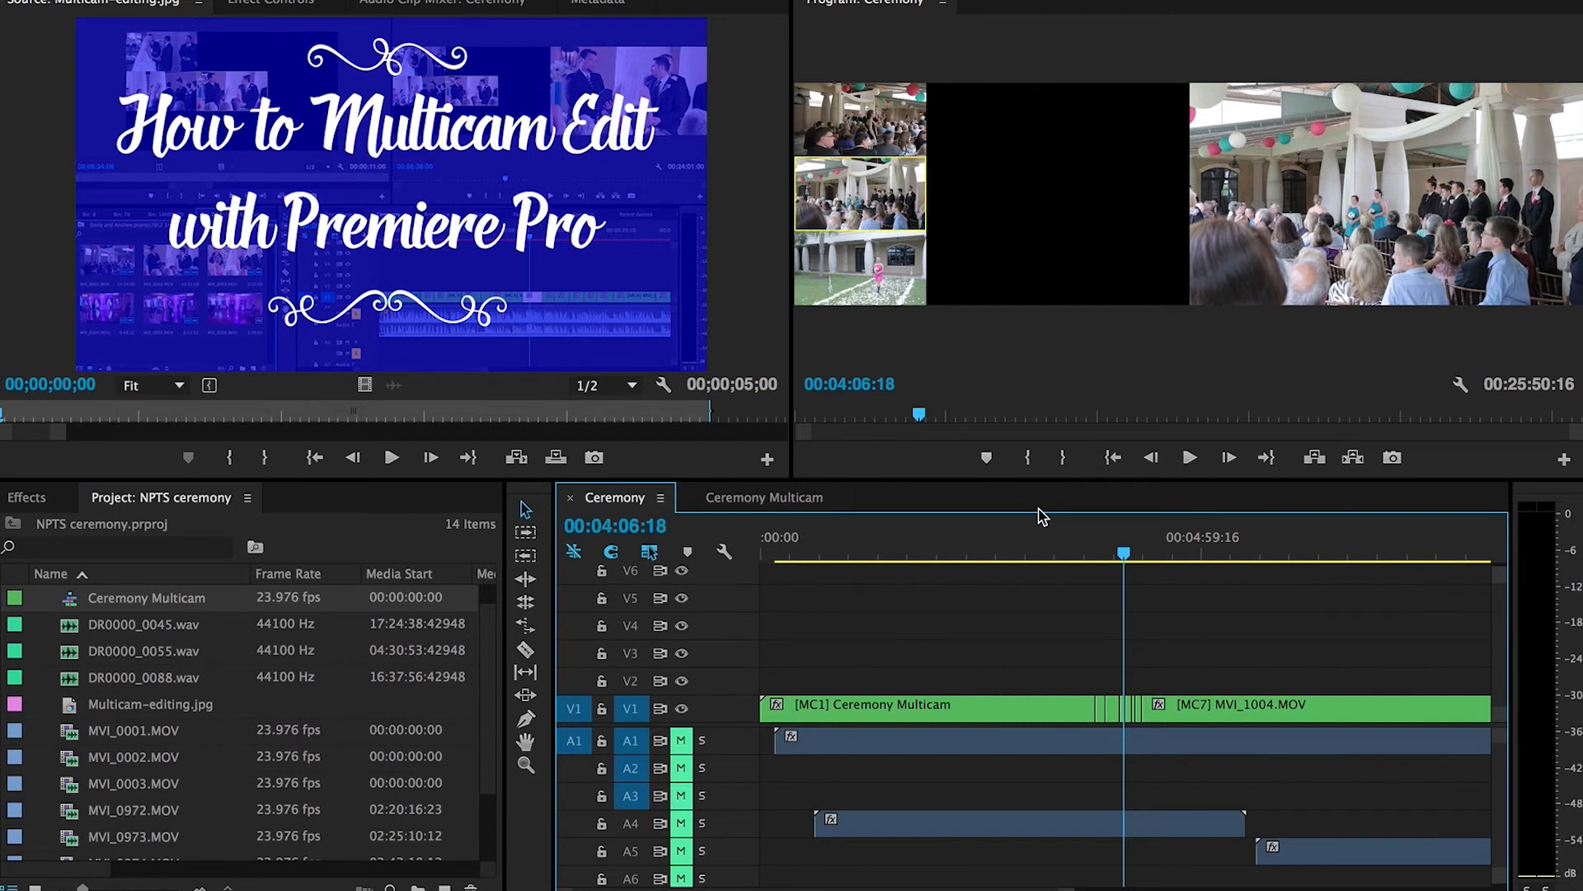
{"action": "left_click", "coordinate": [1126, 552]}
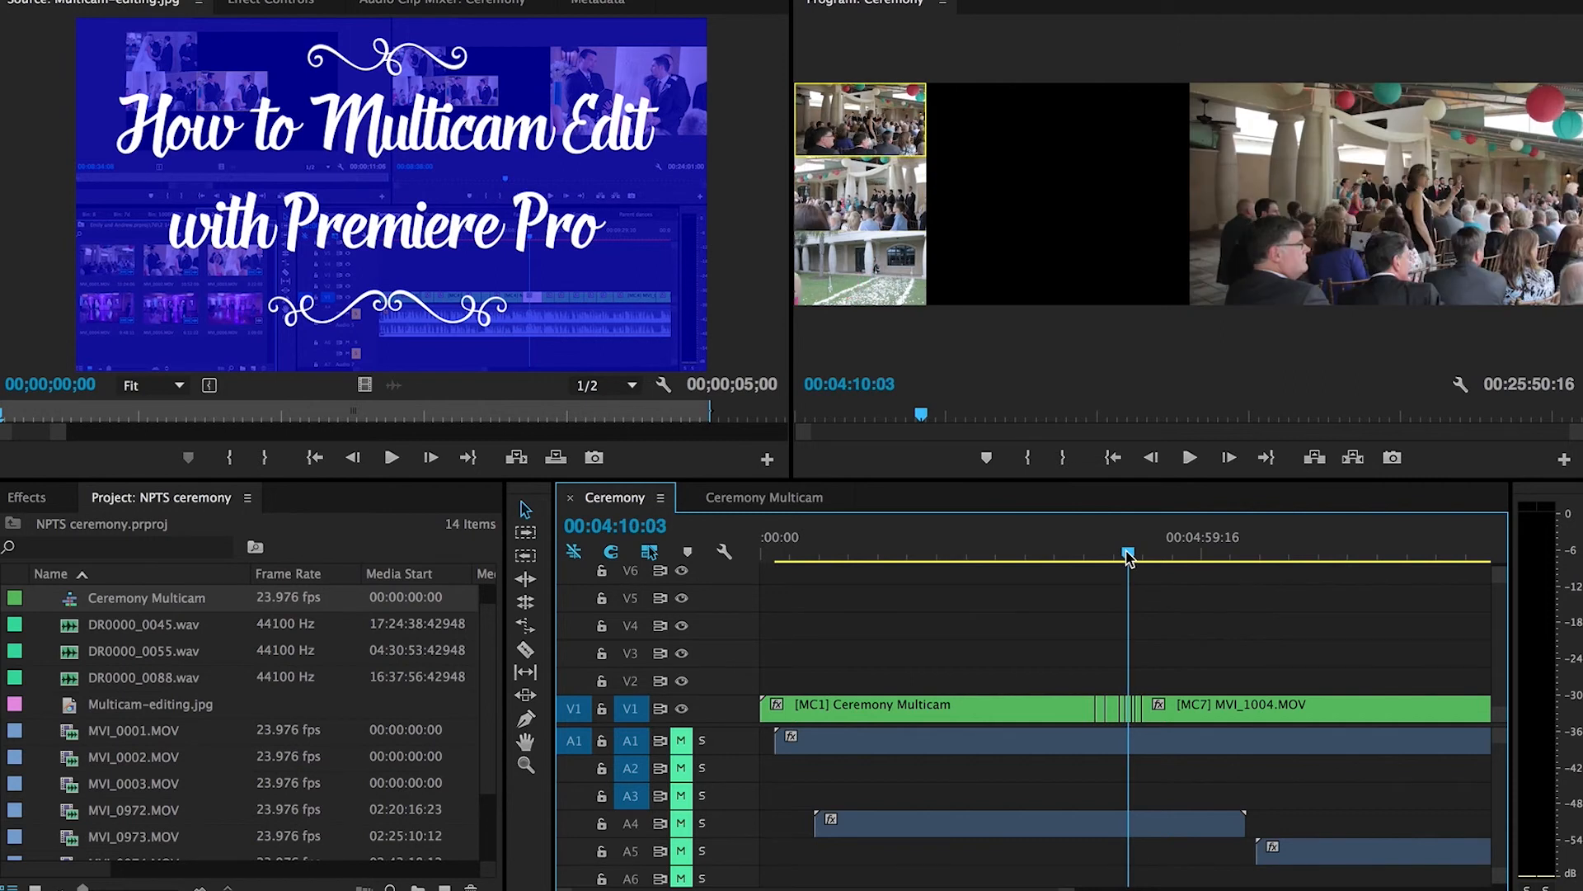
{"action": "left_click_drag", "start_coordinate": [1127, 553], "coordinate": [1132, 554]}
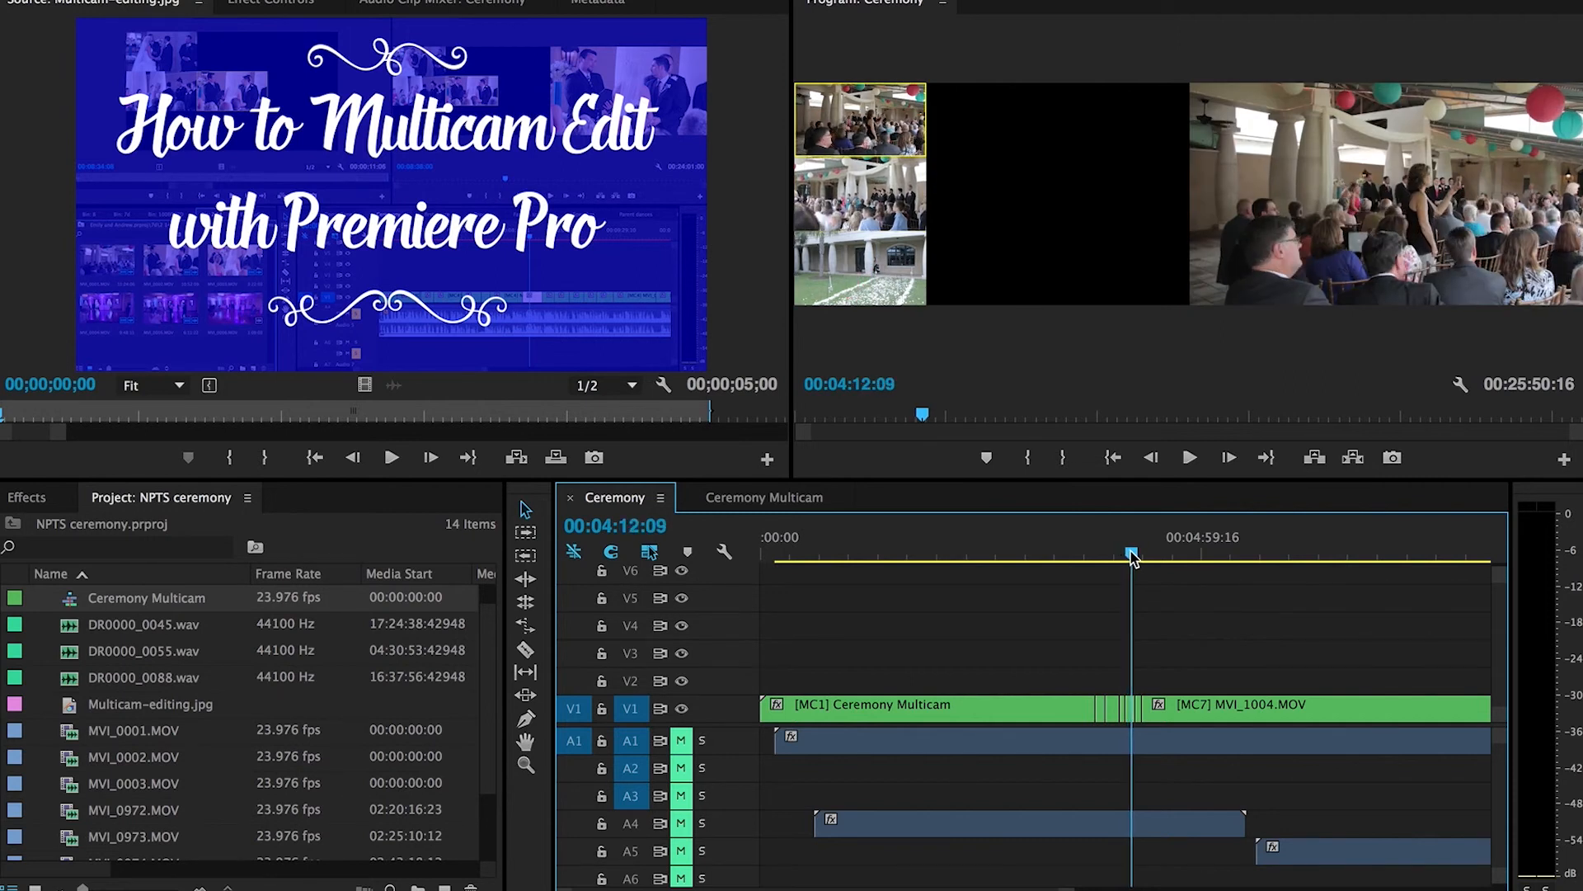